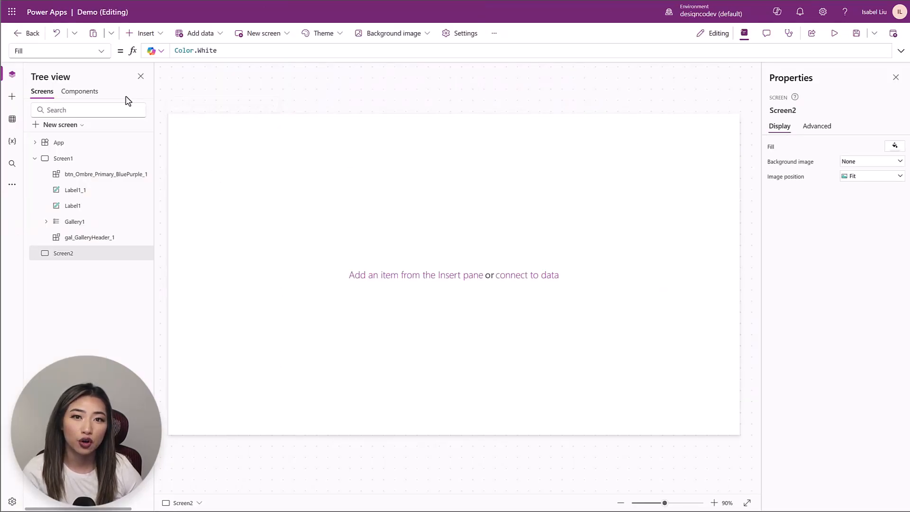
- Create a new component in the Demo Library app and rename it hd_Simple
click(78, 95)
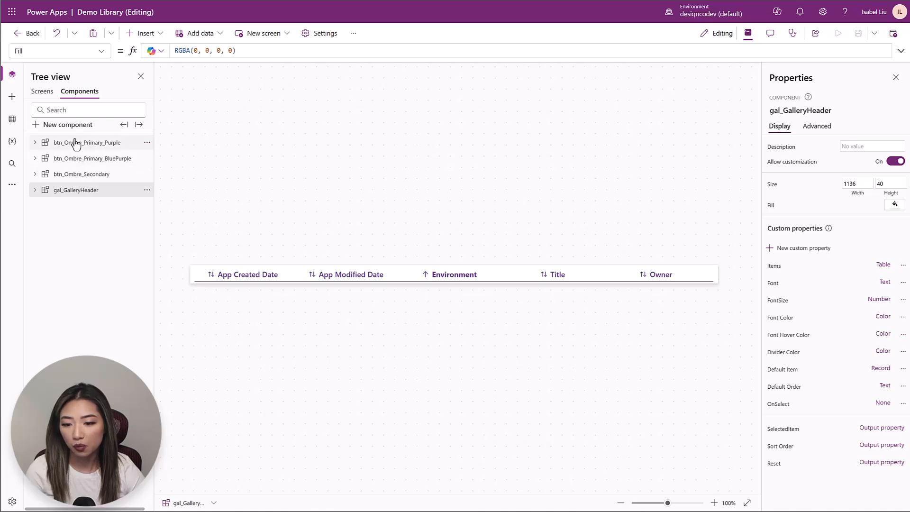
click(67, 124)
click(147, 205)
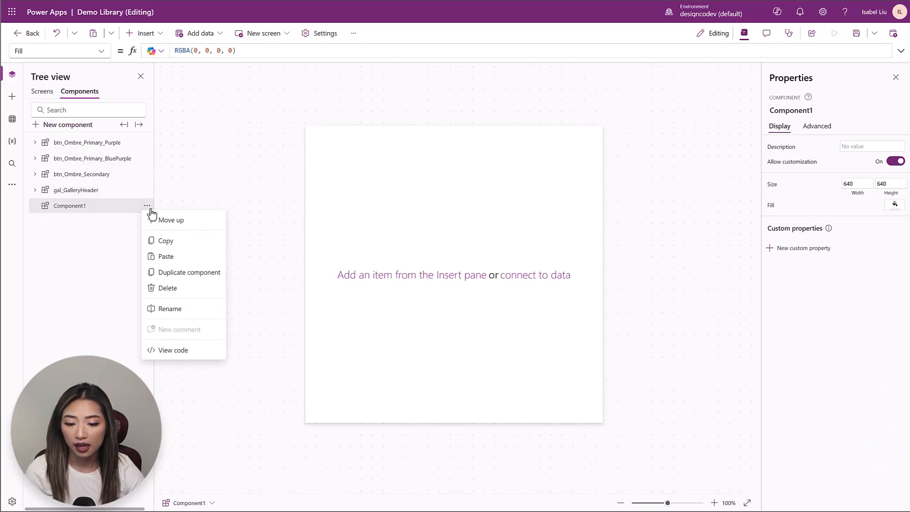
click(178, 312)
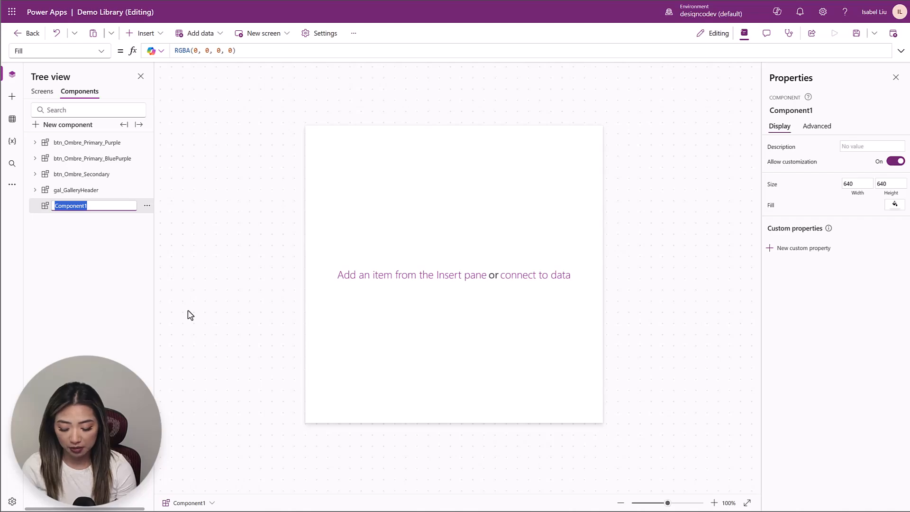
text(hd)
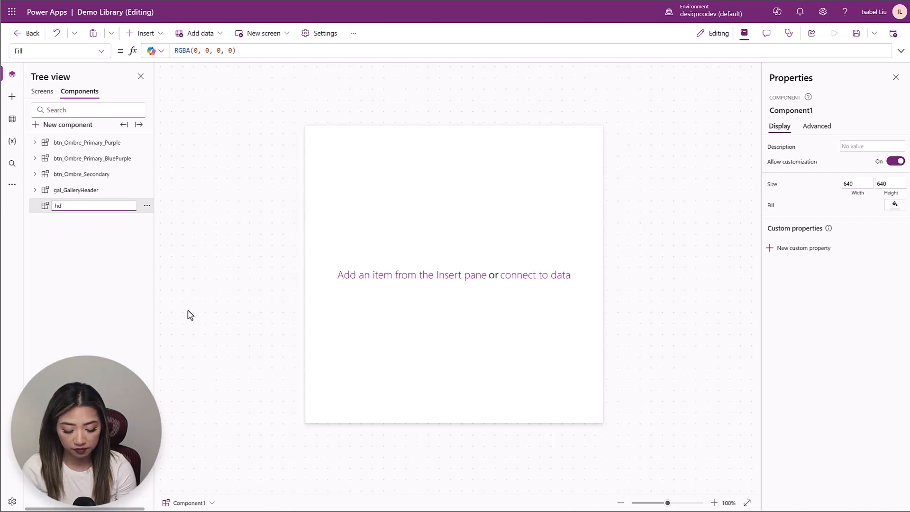
text(_Sim)
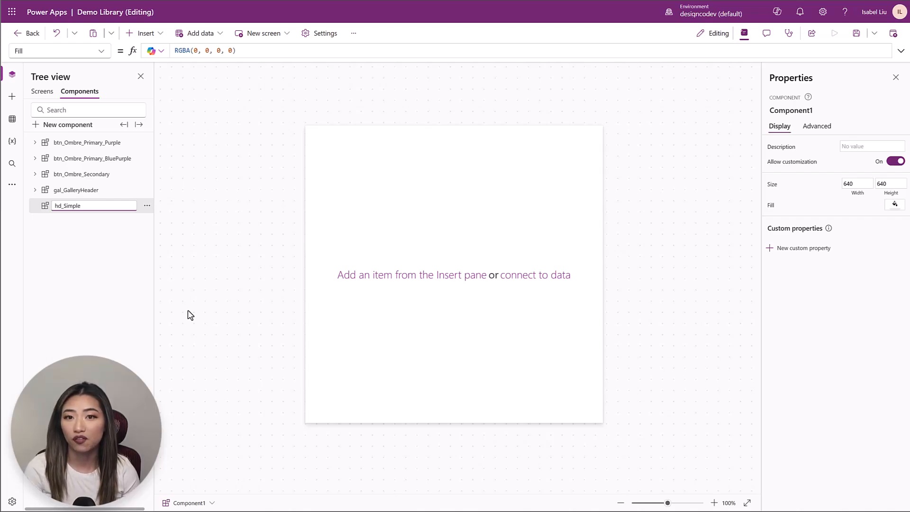
text(ple)
key(Return)
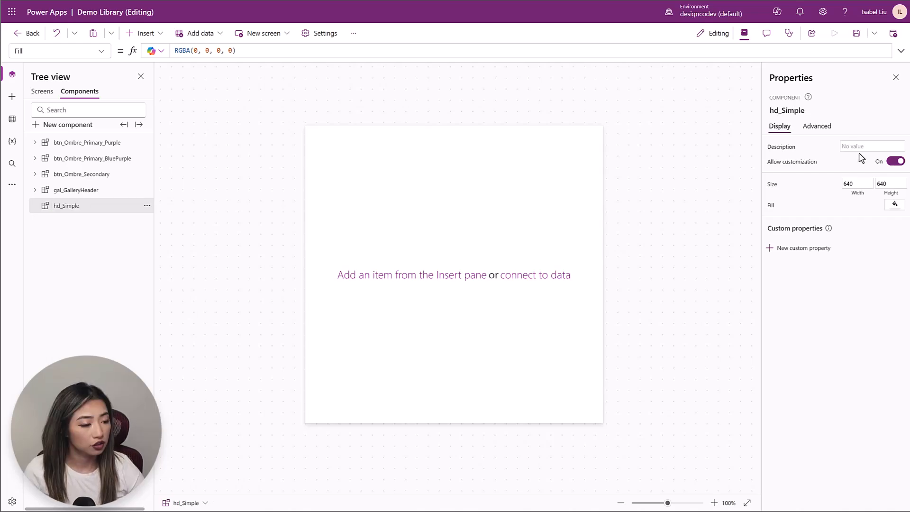
- Set the hd_Simple component's size to 1366 wide and 50 high
click(859, 187)
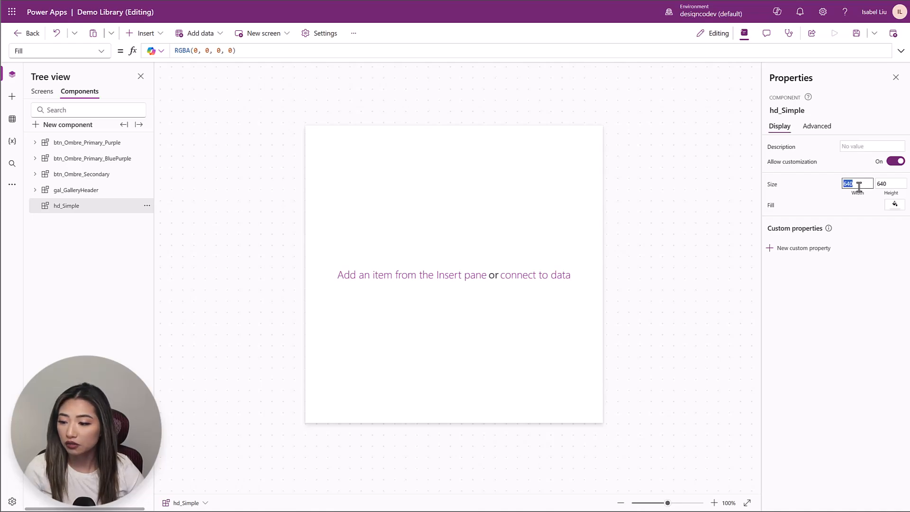
text(1366)
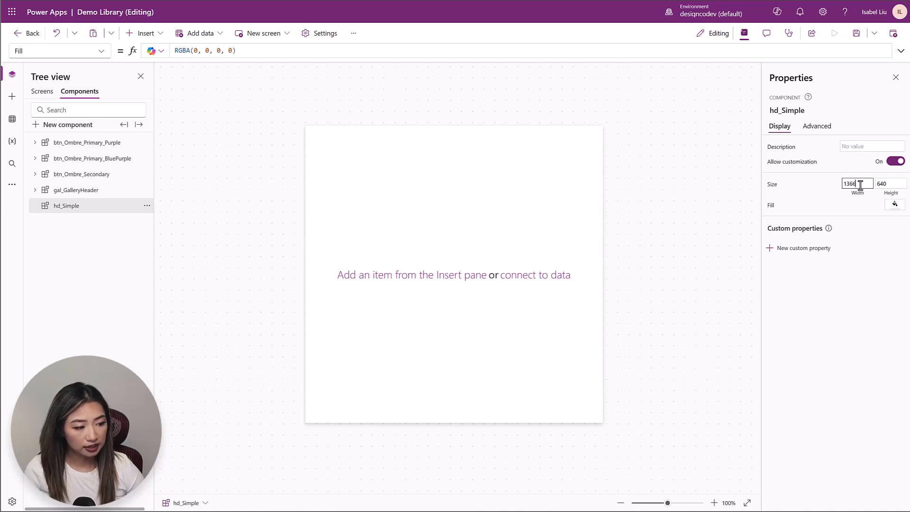
key(Tab)
text(50)
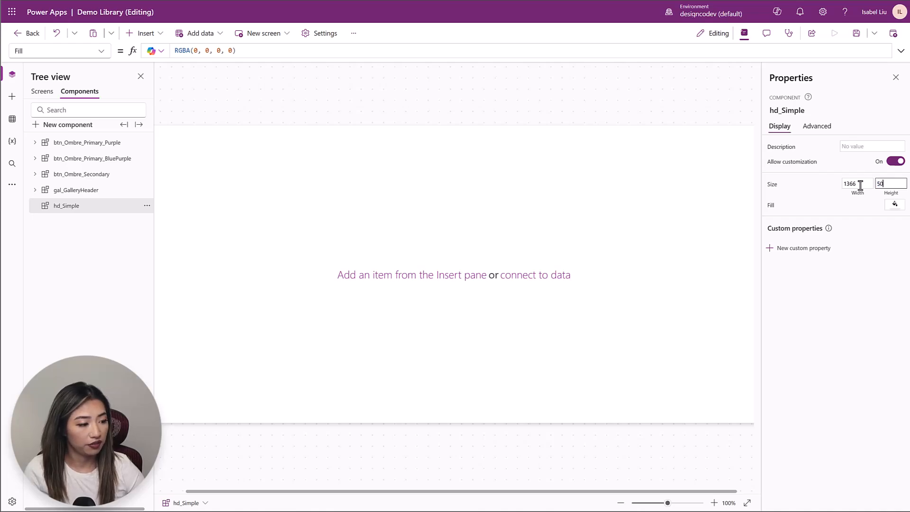
key(Return)
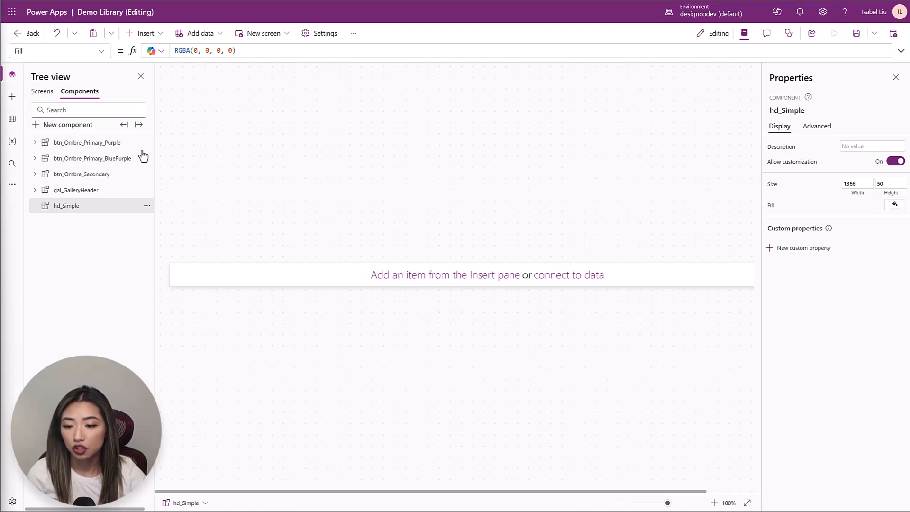
- Check the DesignCo logo images in the app's media, and add Office 365 Users as a data source using the first existing connection
click(10, 188)
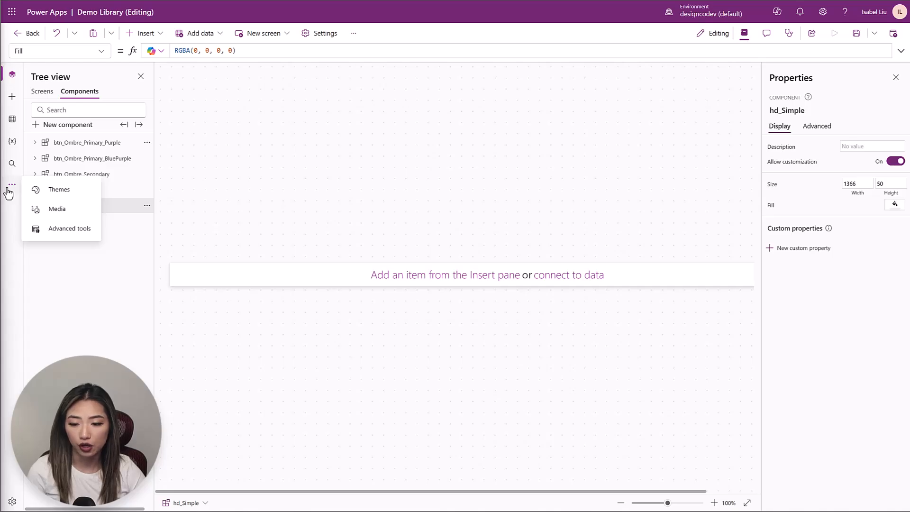
click(38, 216)
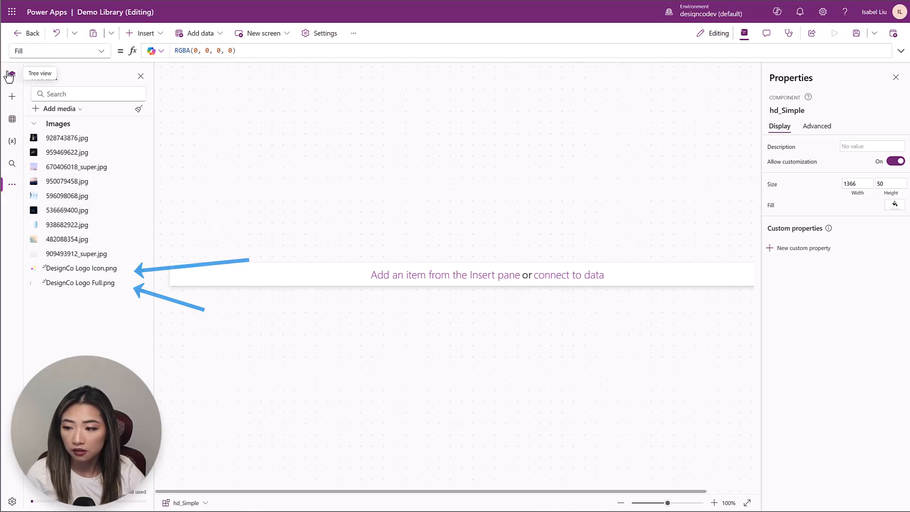
click(11, 118)
click(57, 108)
text(o)
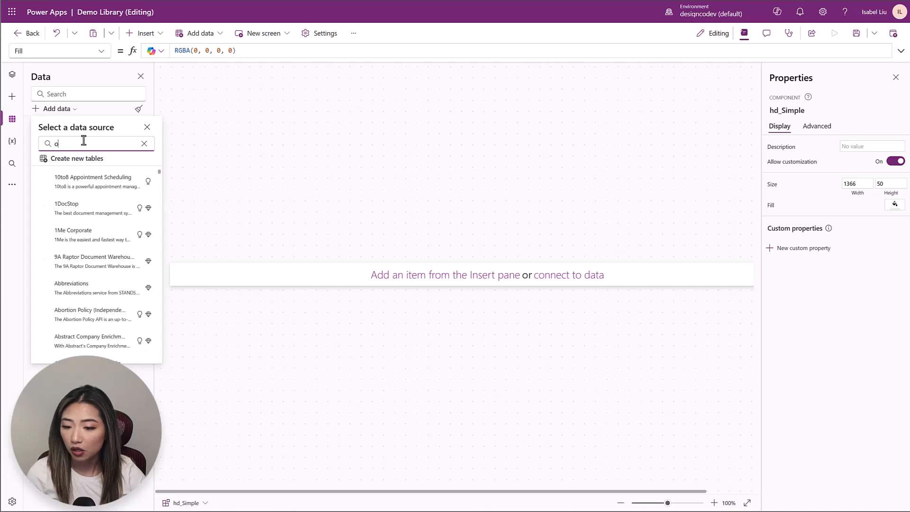
text(ffice)
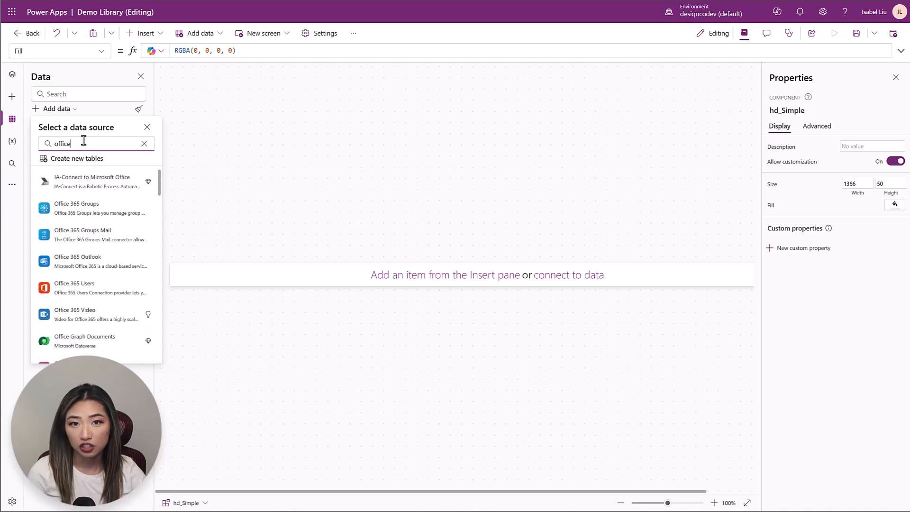
click(136, 285)
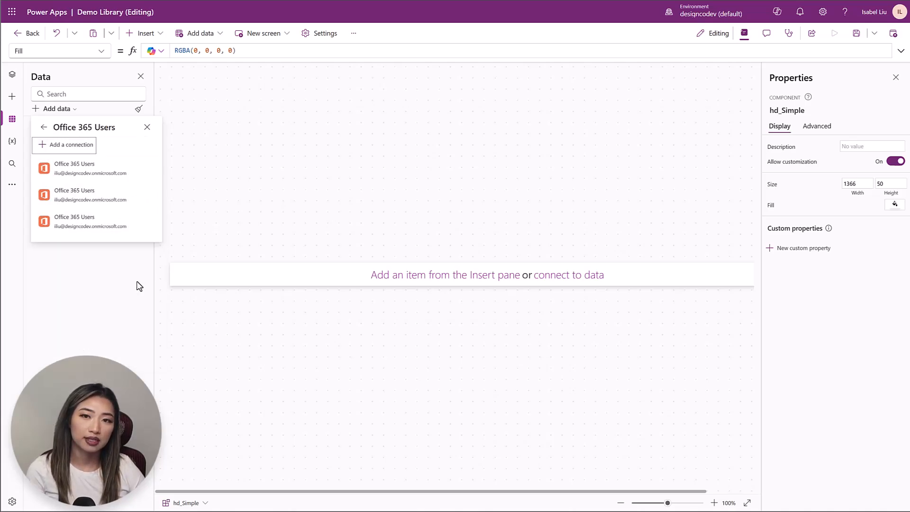
click(90, 166)
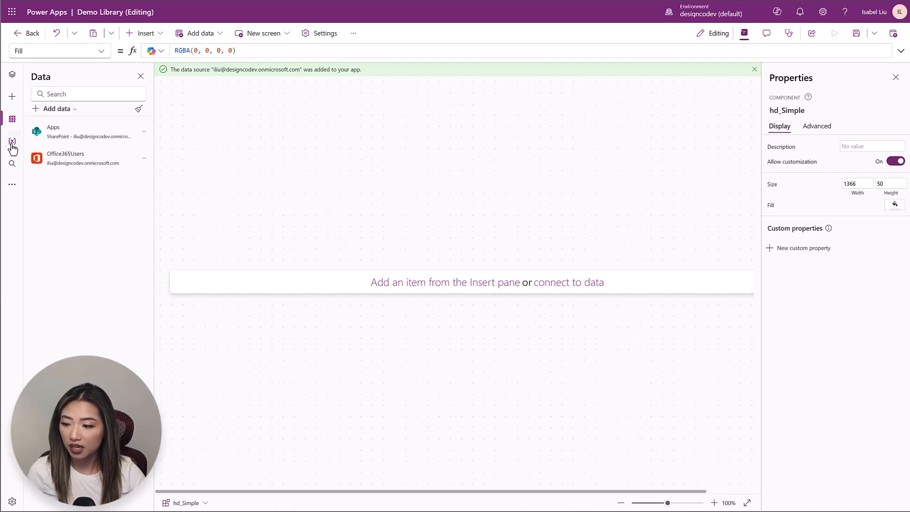
- Add a custom input property named Theme with data type Record to the hd_Simple component
click(12, 75)
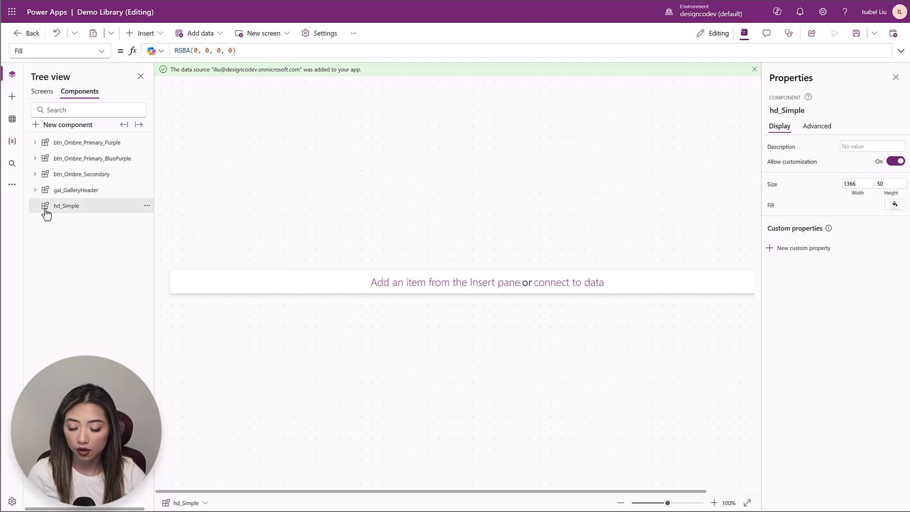
click(819, 259)
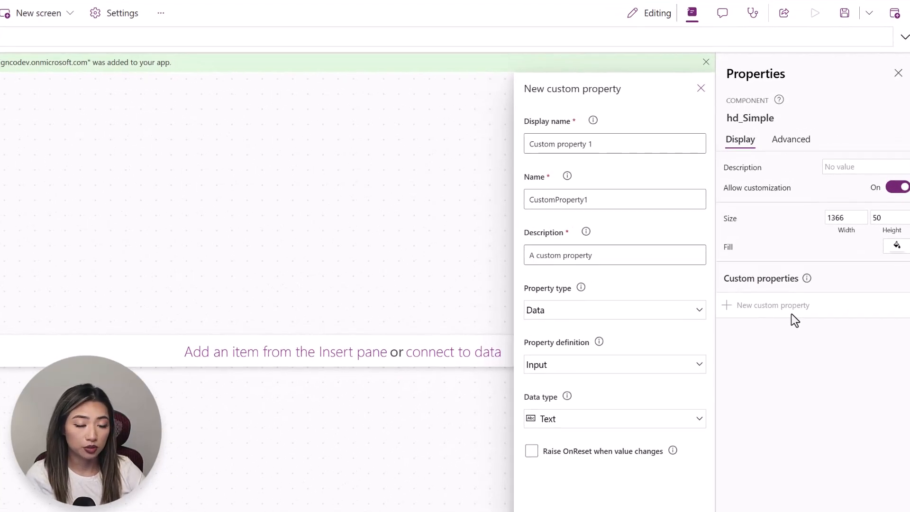
click(603, 136)
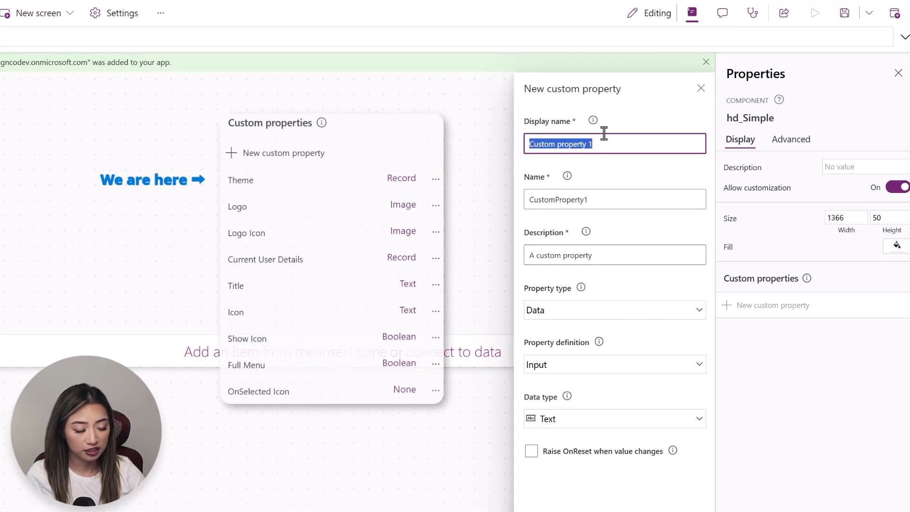
text(Theme)
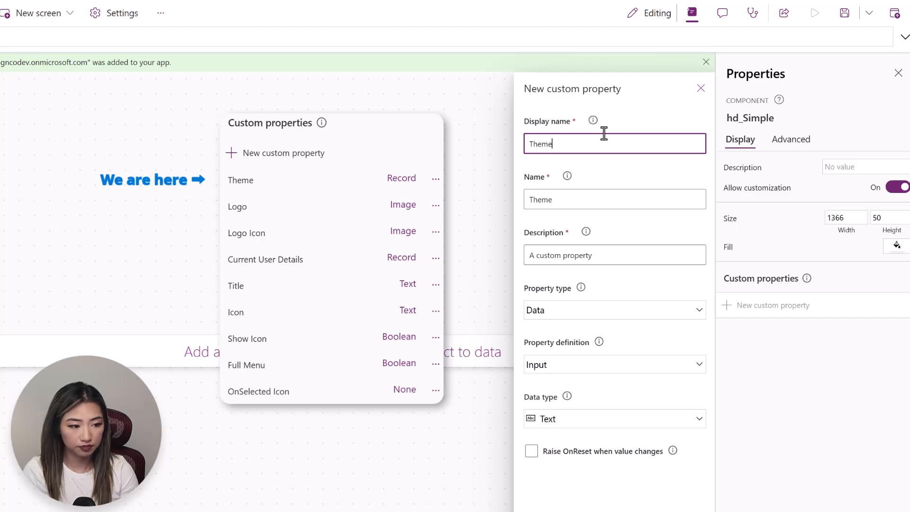
click(605, 420)
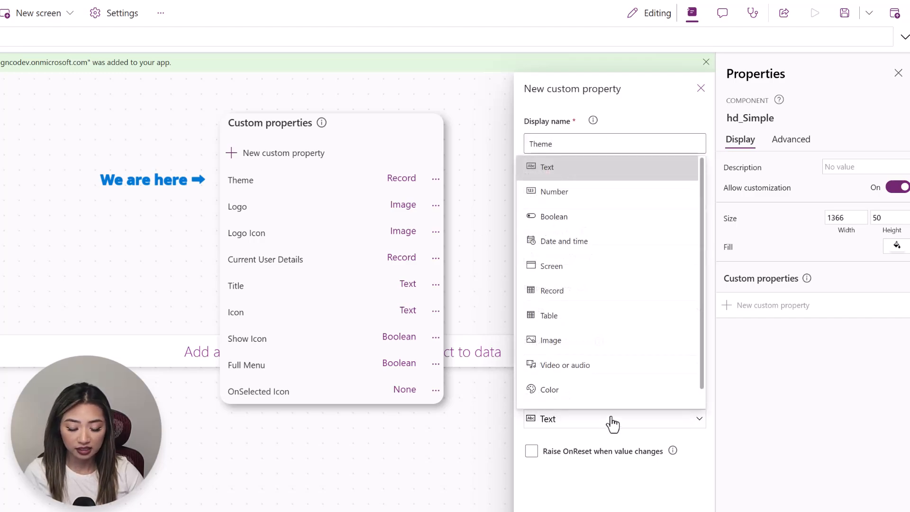
click(611, 296)
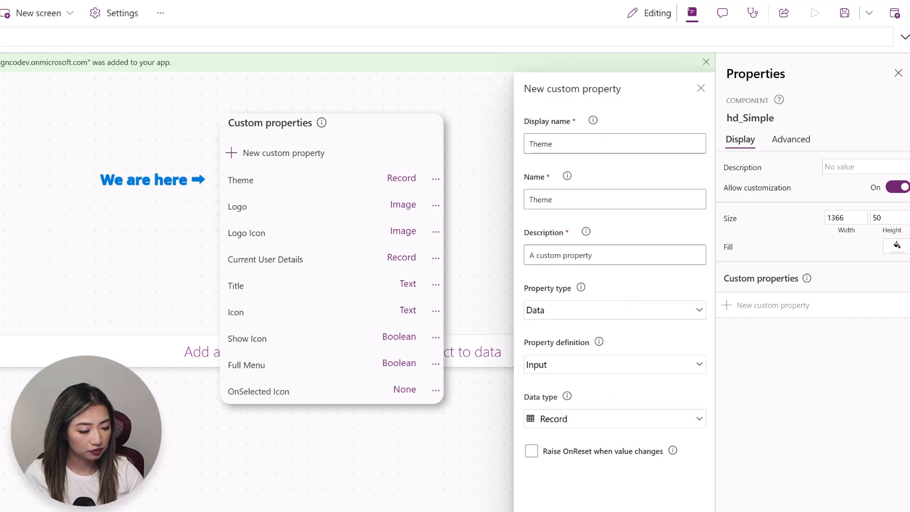
click(635, 511)
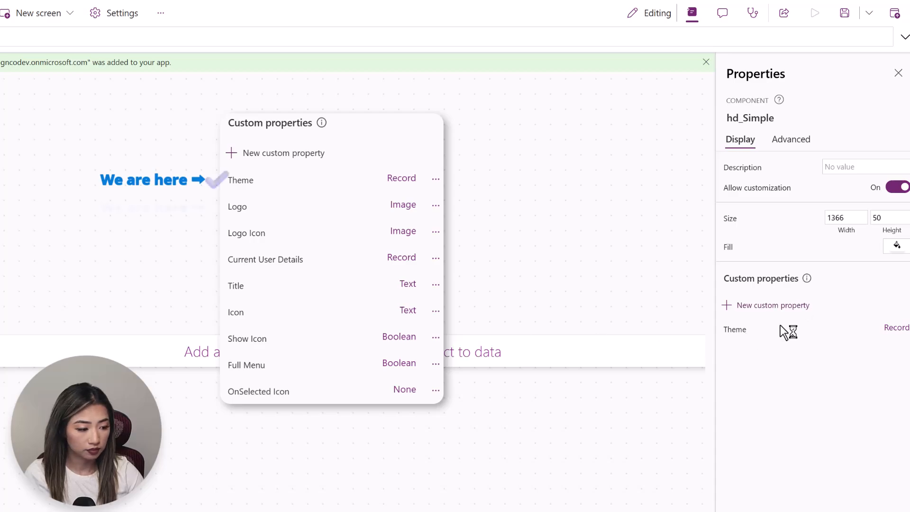
- Add a custom input property named Logo with data type Image to hd_Simple
click(777, 309)
triple_click(595, 145)
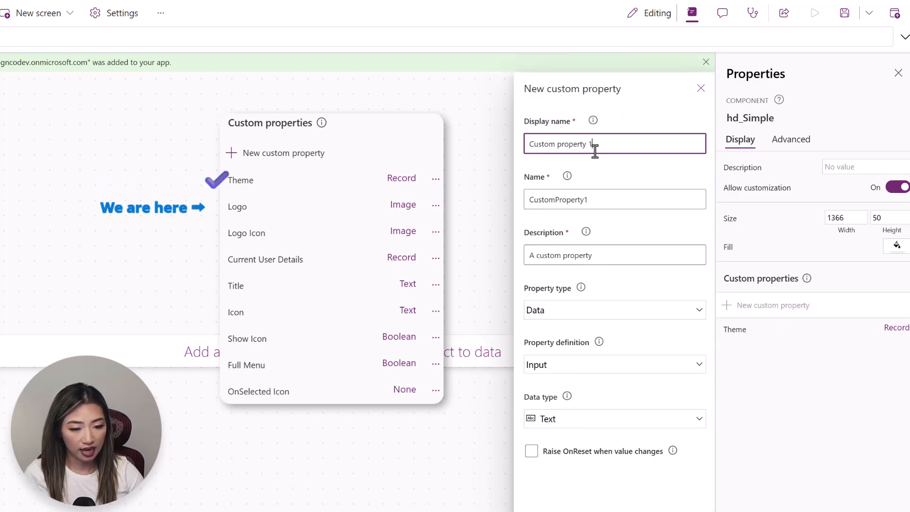
text(Logo)
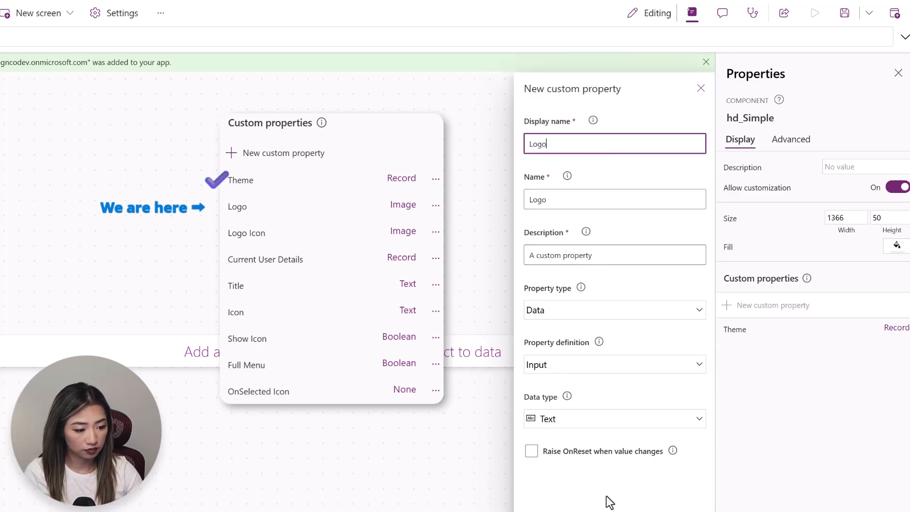
click(558, 419)
click(551, 339)
click(635, 511)
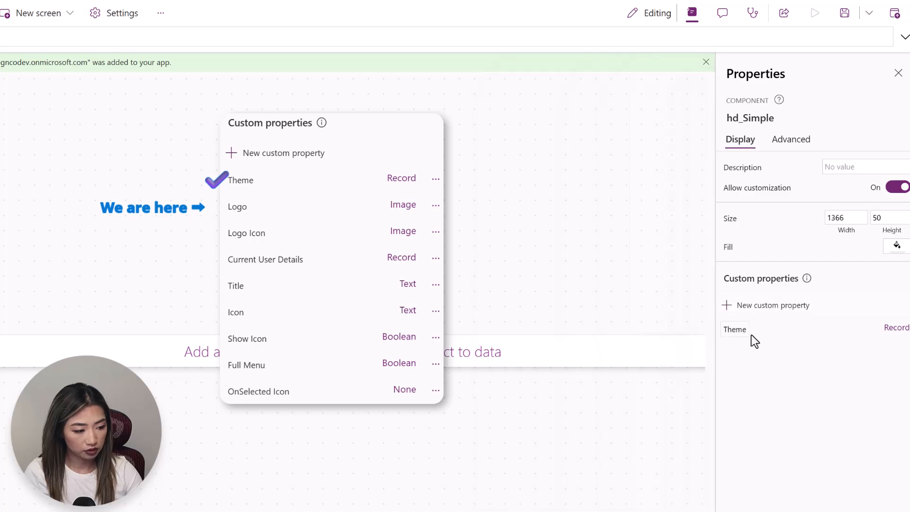
- Add a custom input property named Logo Icon with data type Image to hd_Simple
click(778, 309)
click(603, 145)
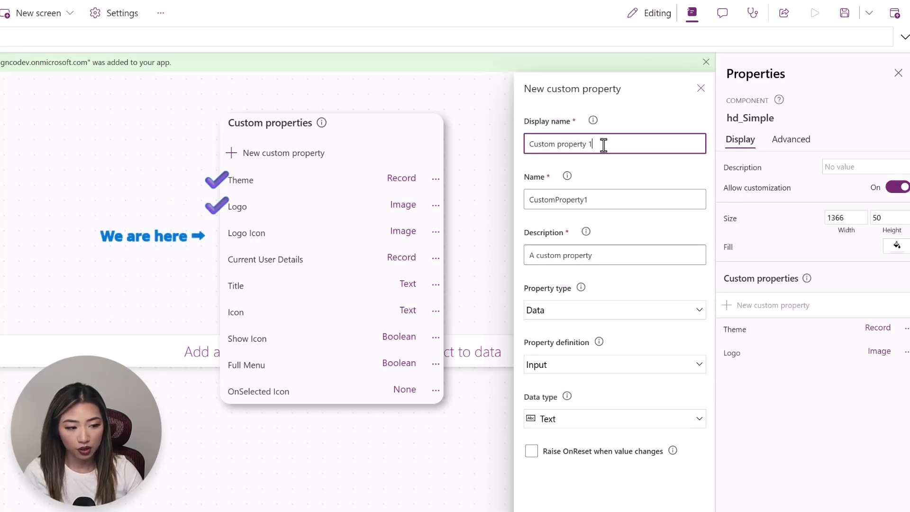
key(ctrl+a)
text(Lo)
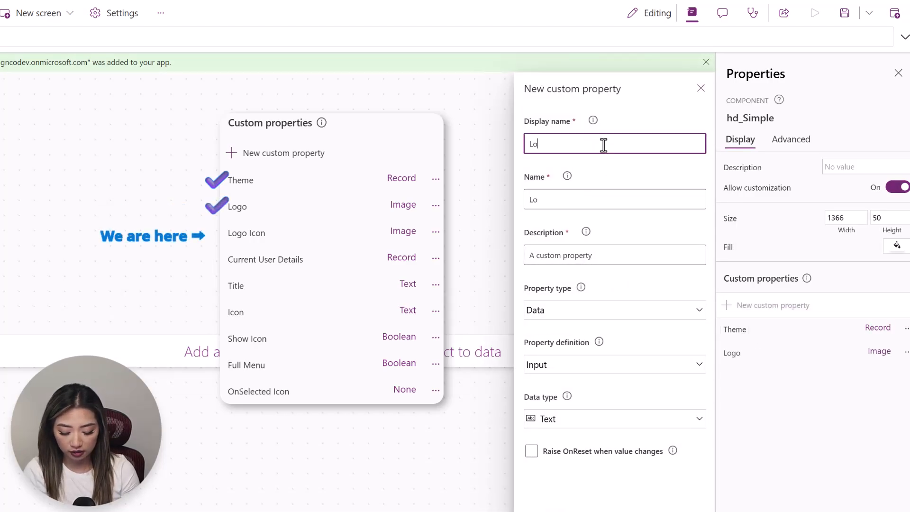
text(go Icon)
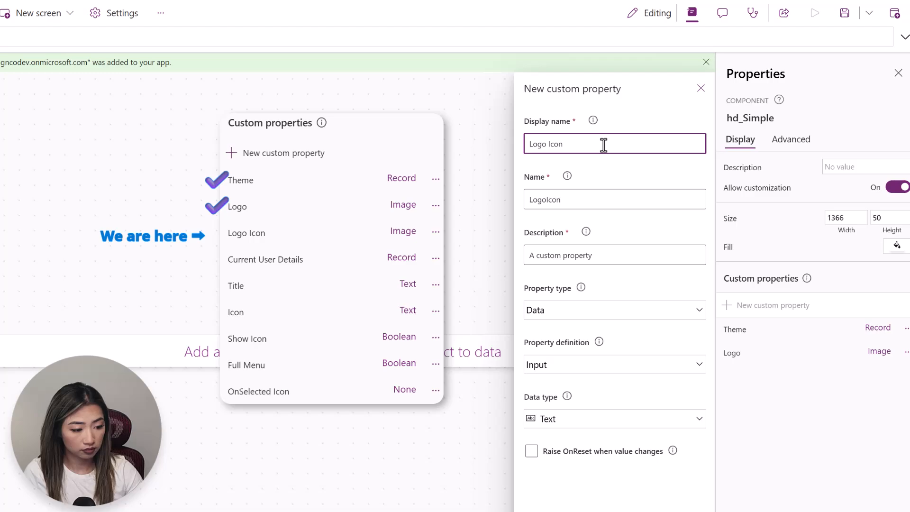
click(578, 420)
click(582, 340)
click(572, 509)
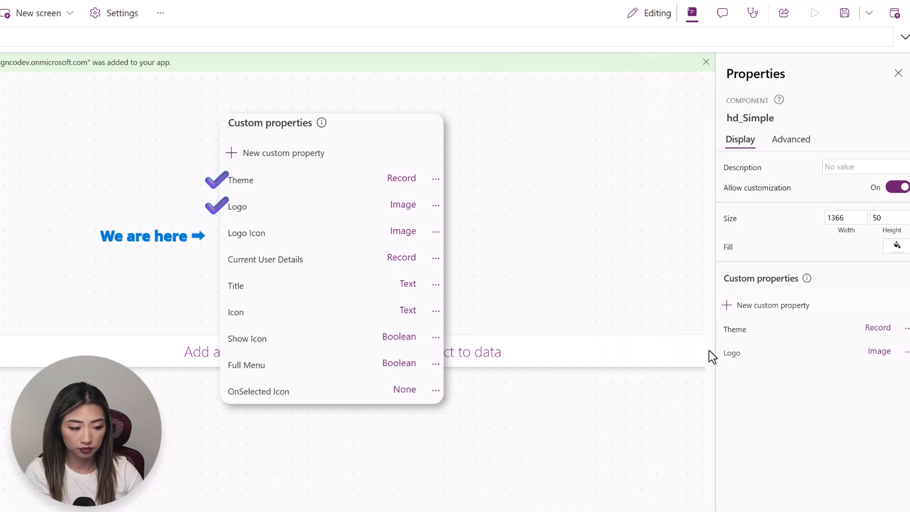
- Add a custom input property named Current User Details with data type Record to hd_Simple
click(765, 309)
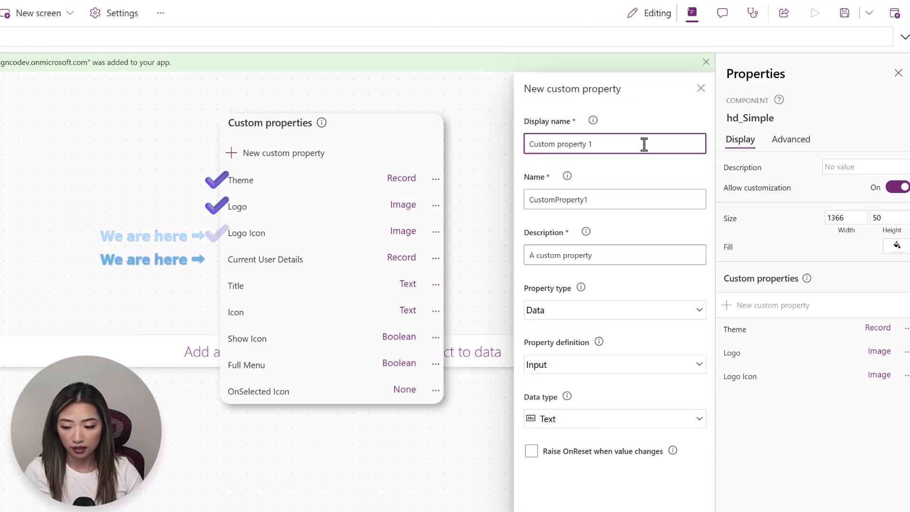
triple_click(644, 144)
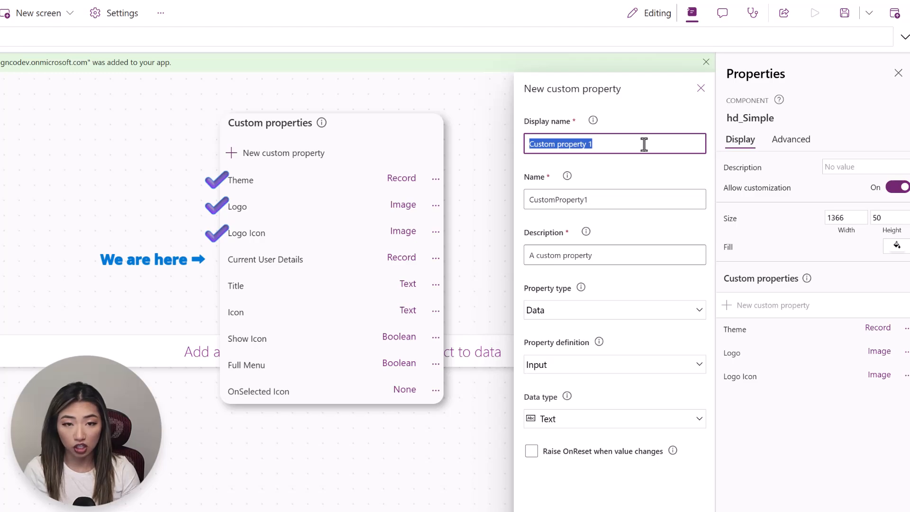
text(Current)
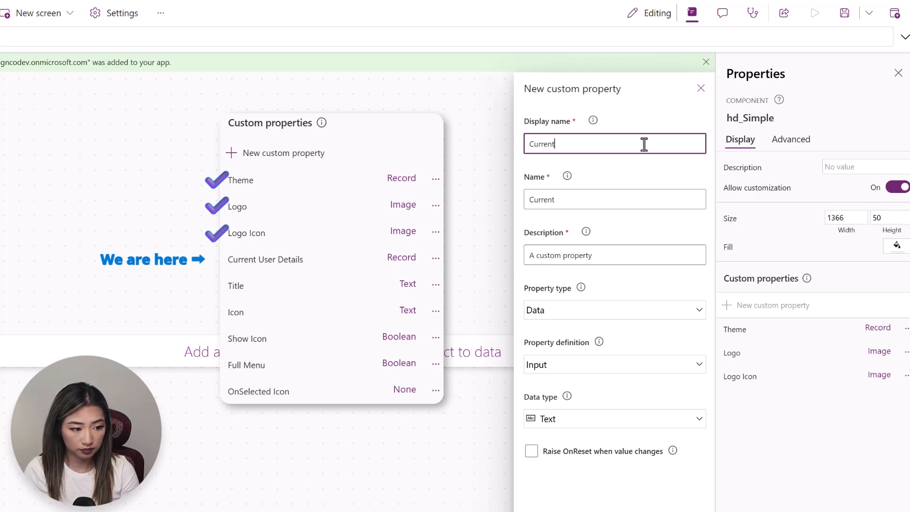
text( User Details)
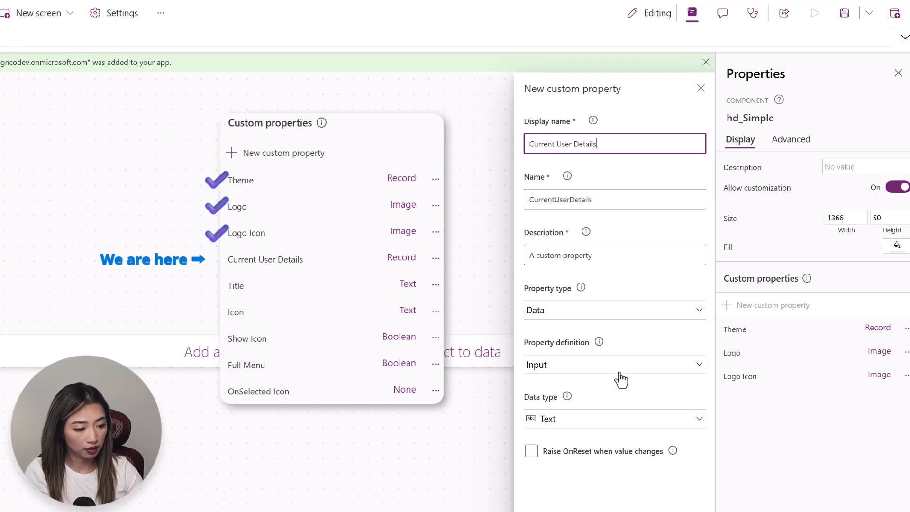
click(616, 430)
click(615, 290)
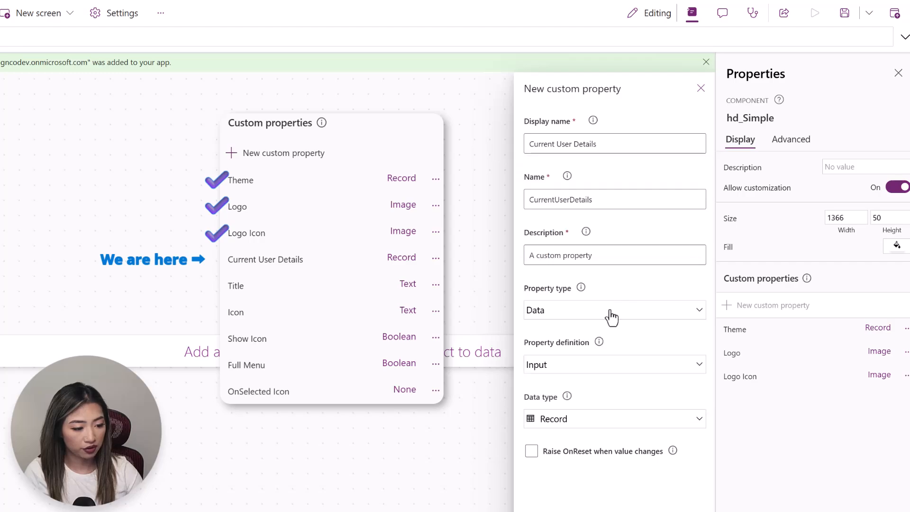
- Add two custom input properties named Title and Icon, both with data type Text, to hd_Simple
click(766, 305)
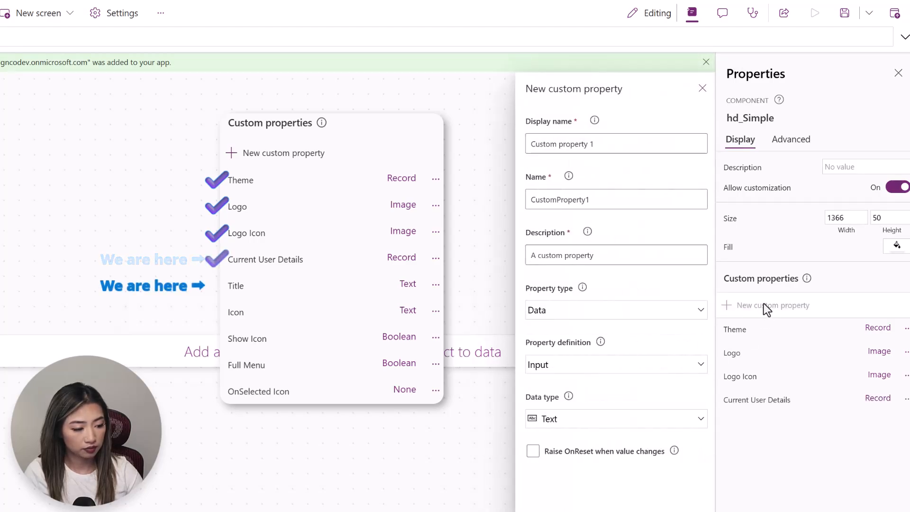
click(627, 143)
key(ctrl+a)
text(Title)
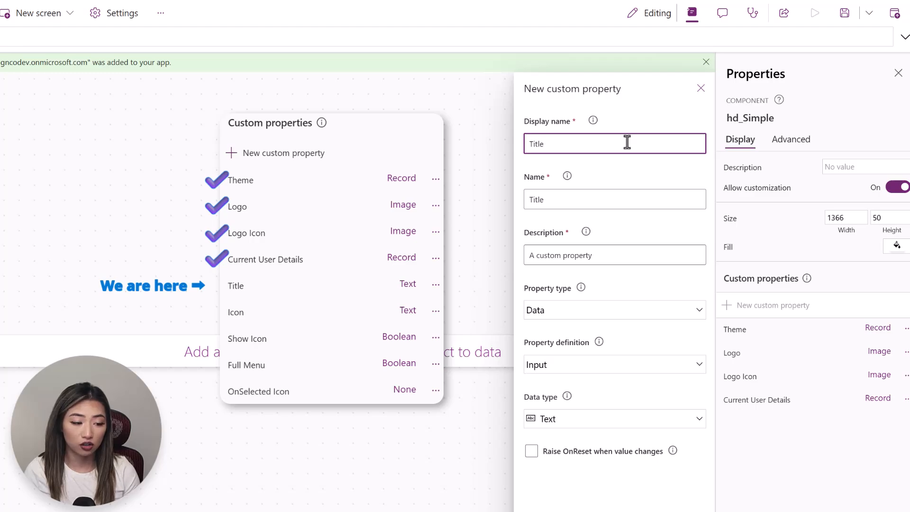
text(I)
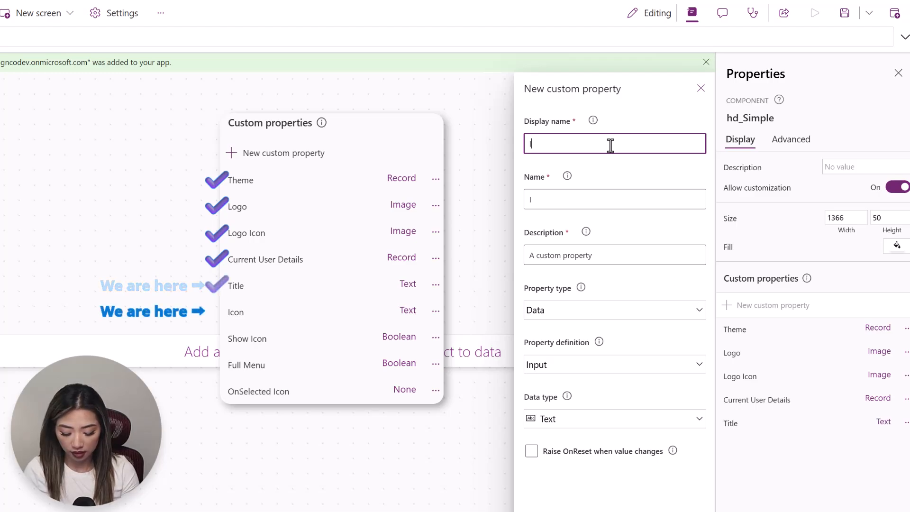
text(con)
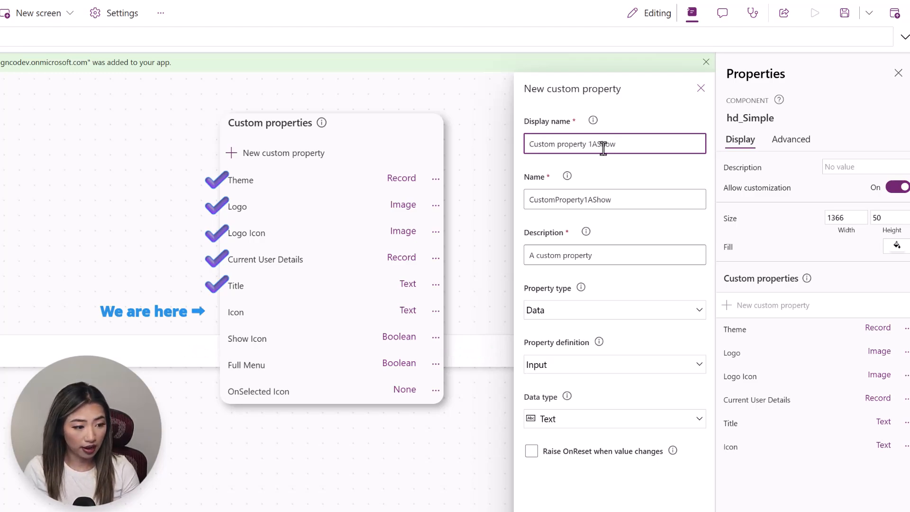
- Add two custom input properties named Show Icon and Full Menu, both with data type Boolean, to hd_Simple
triple_click(605, 145)
text(Sh)
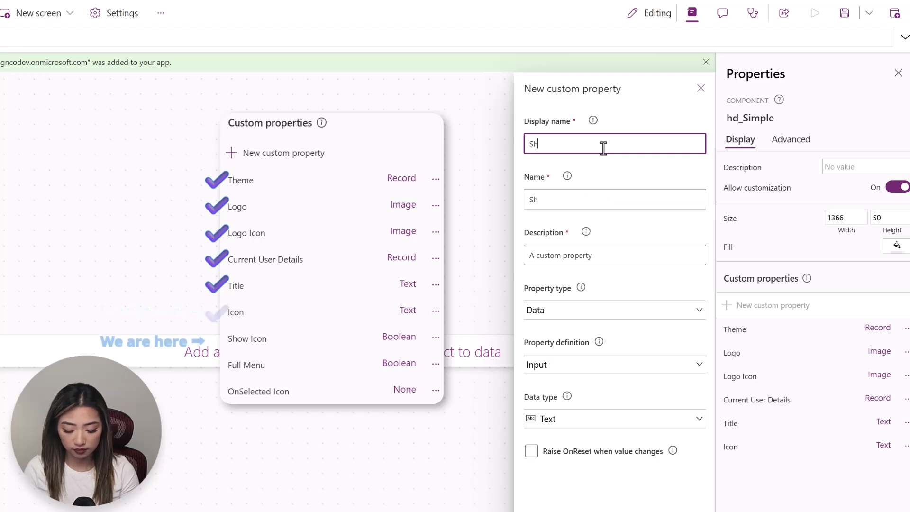
text(ow Icon)
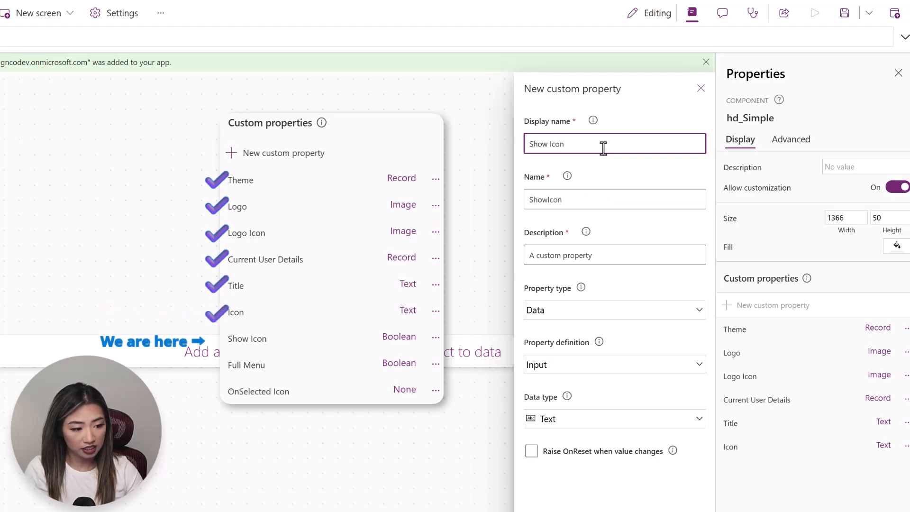
click(599, 423)
click(599, 224)
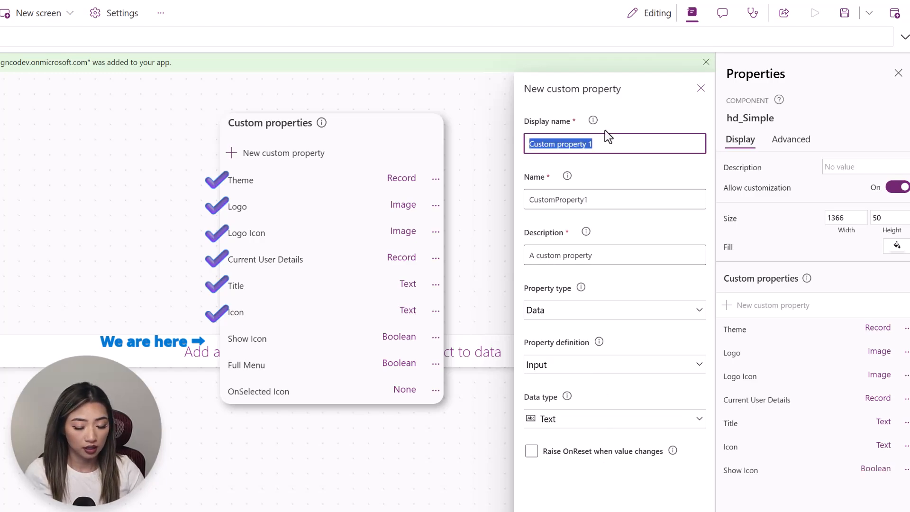
text(Full M)
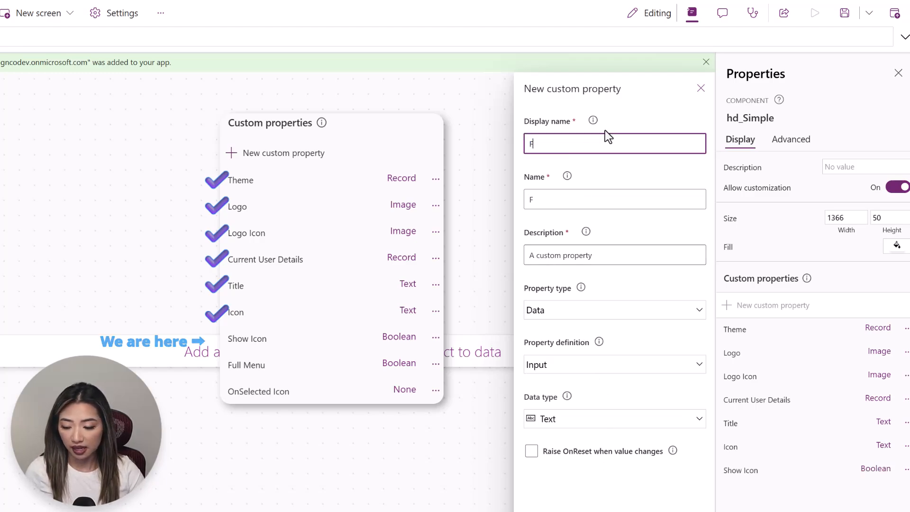
text(enu)
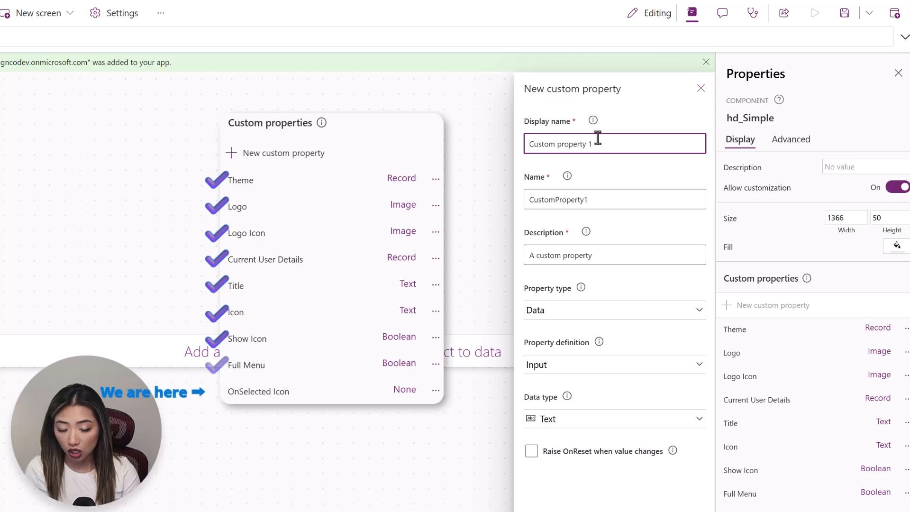
- Add a custom property named OnSelected Icon with property type Event and return data type None to hd_Simple
key(ctrl+a)
text(OnSelected)
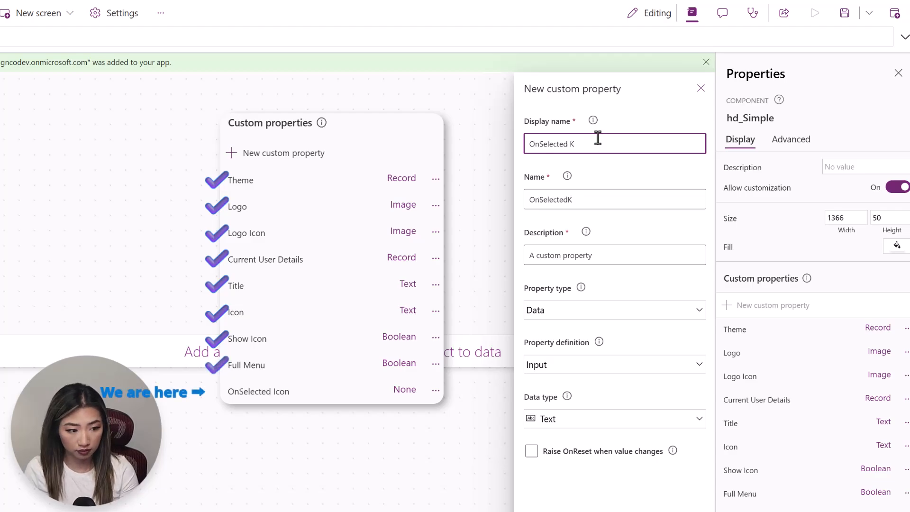
text(Icon)
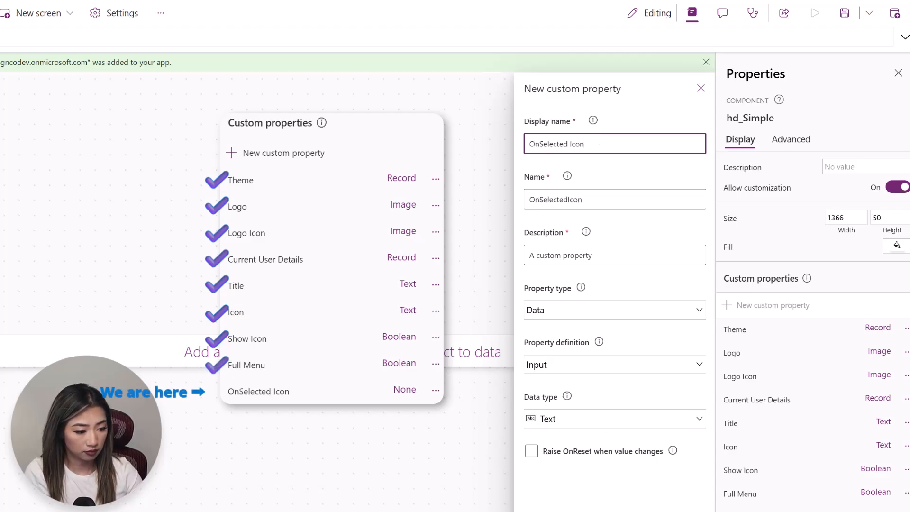
click(603, 311)
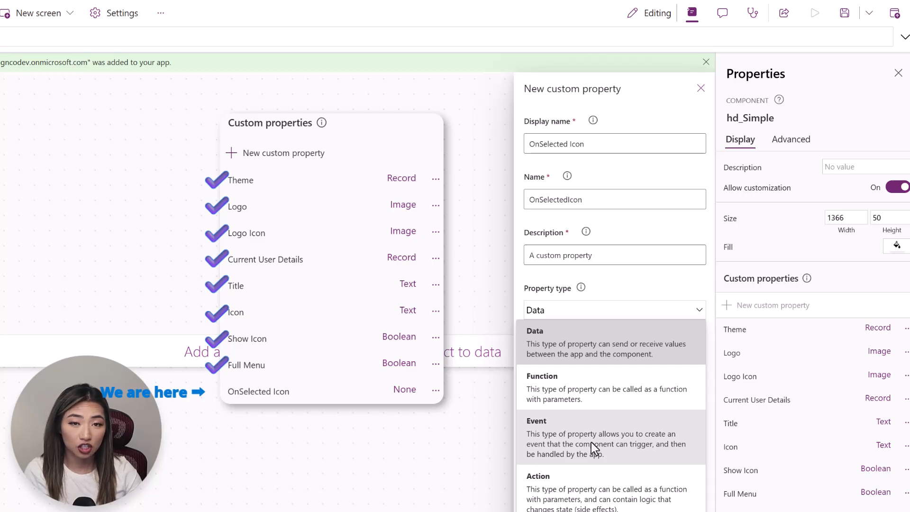
click(592, 446)
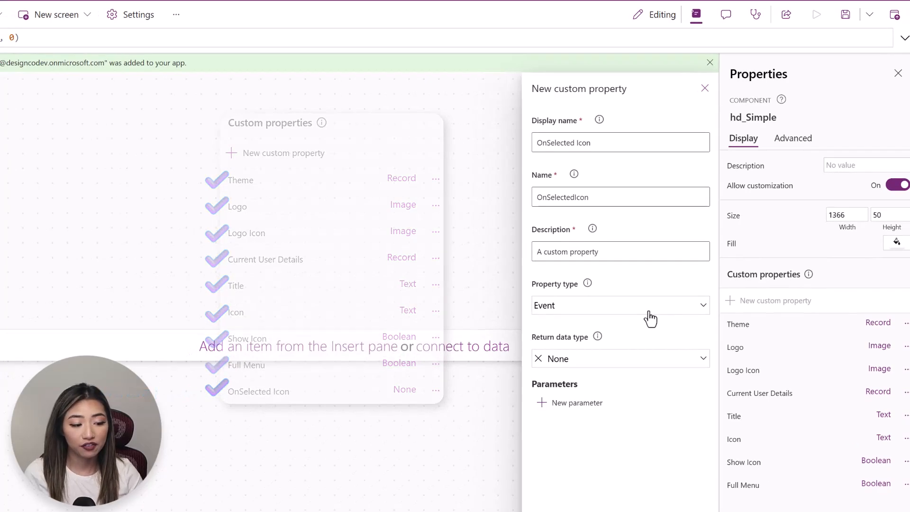
click(649, 311)
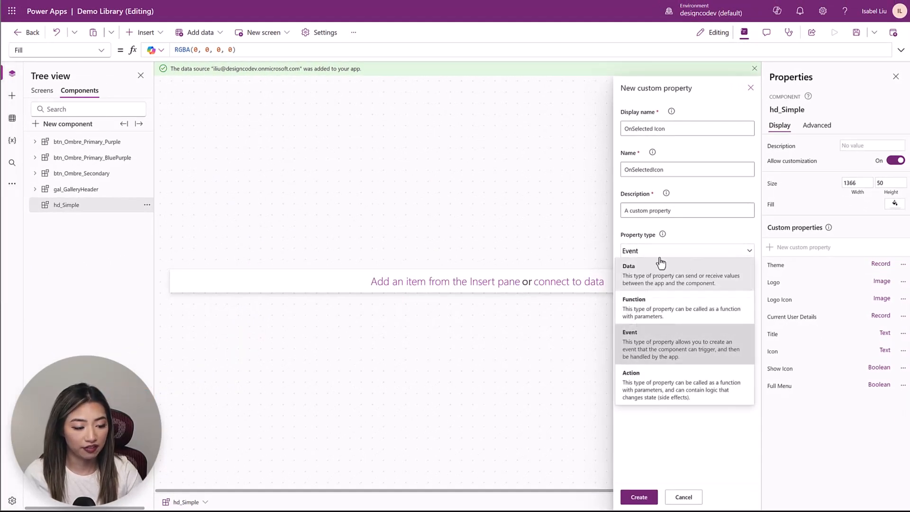
click(663, 363)
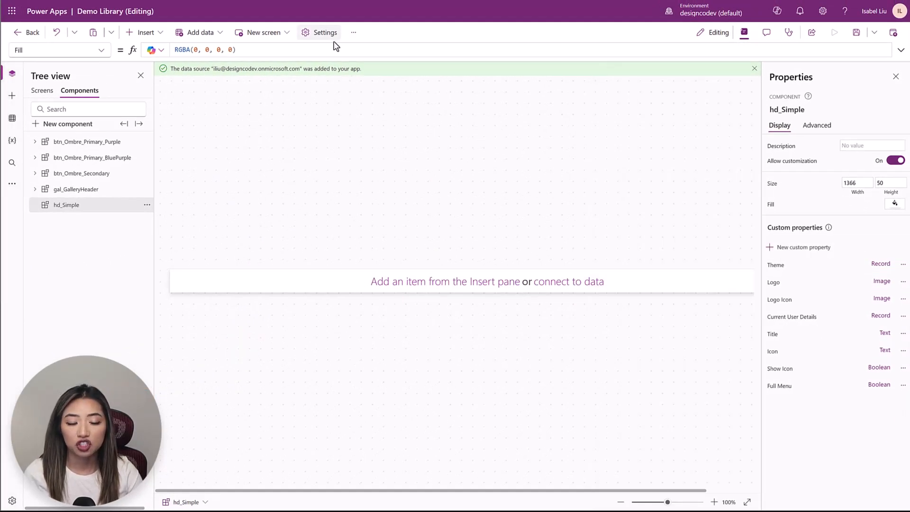
- Look through the new feature updates in the app's settings
click(319, 32)
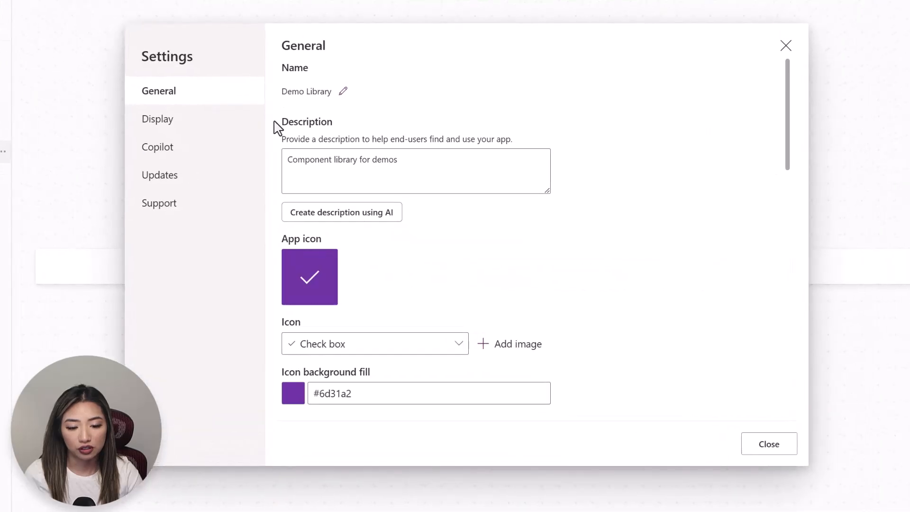
click(201, 178)
scroll(459, 319, down, 5)
scroll(473, 326, up, 4)
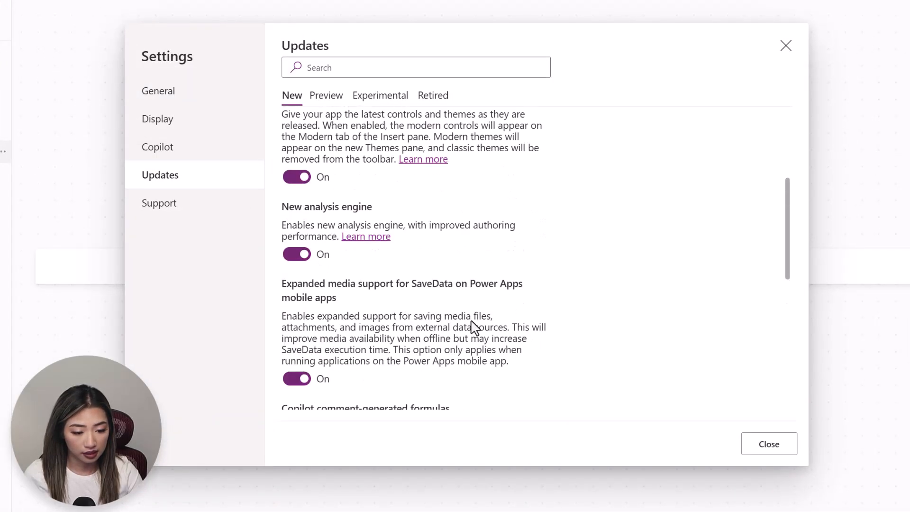
scroll(474, 327, down, 5)
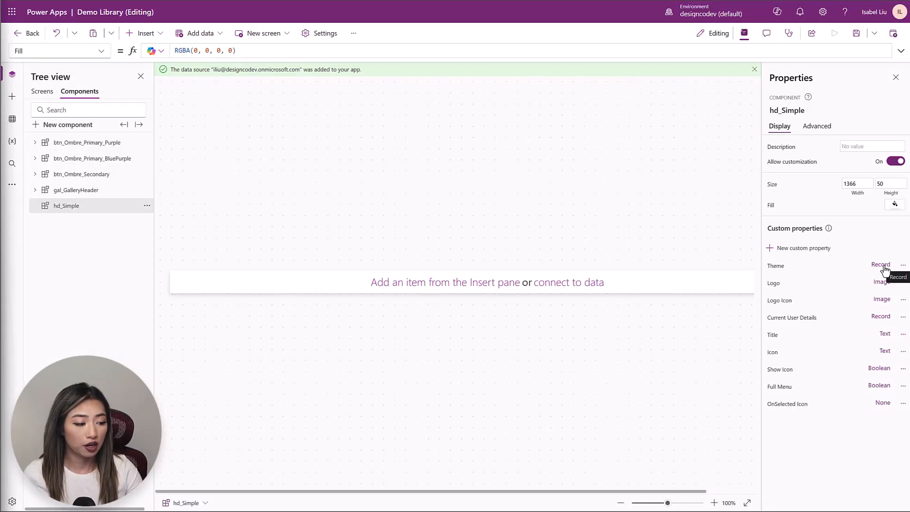
- Define the Theme record with PrimColor "#232777", LitColor "#675496", TextColor RGBA(255, 255, 255, 1), Open Sans, title sizes 20/16, user sizes 14/12 and logo paddings 0
click(775, 265)
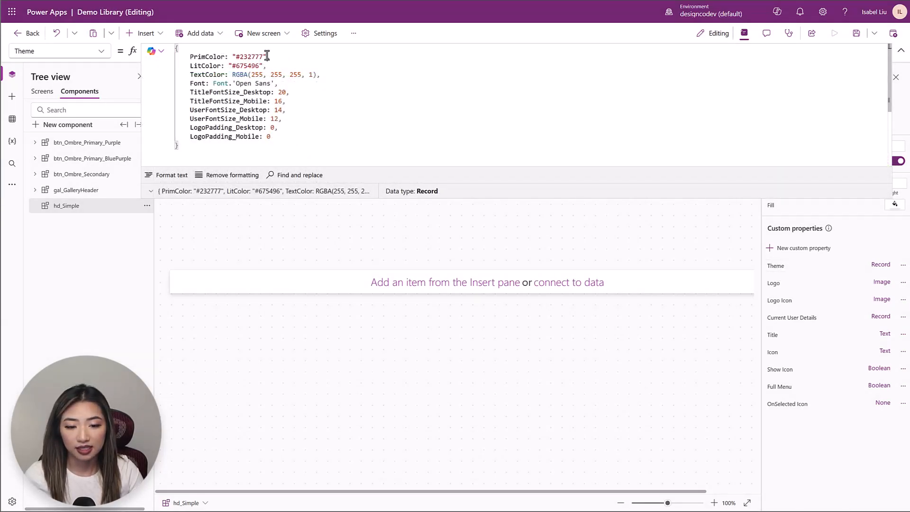
click(270, 56)
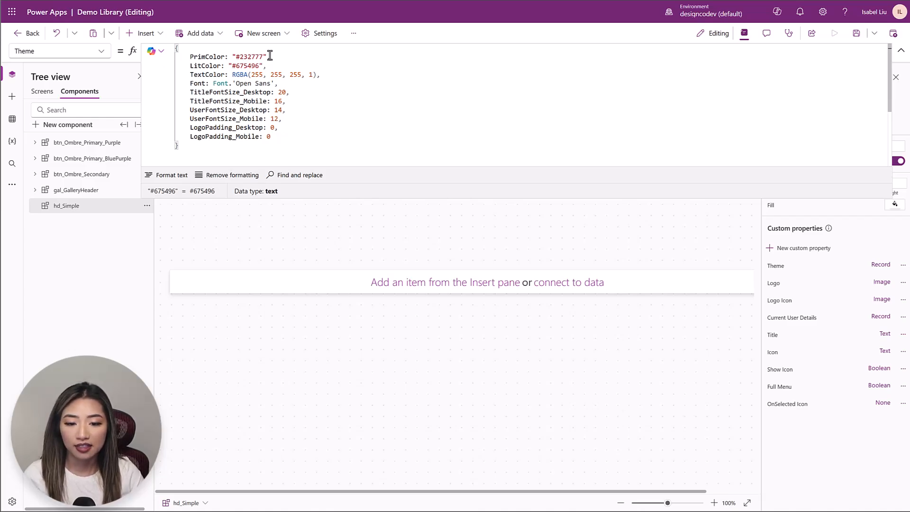
click(335, 91)
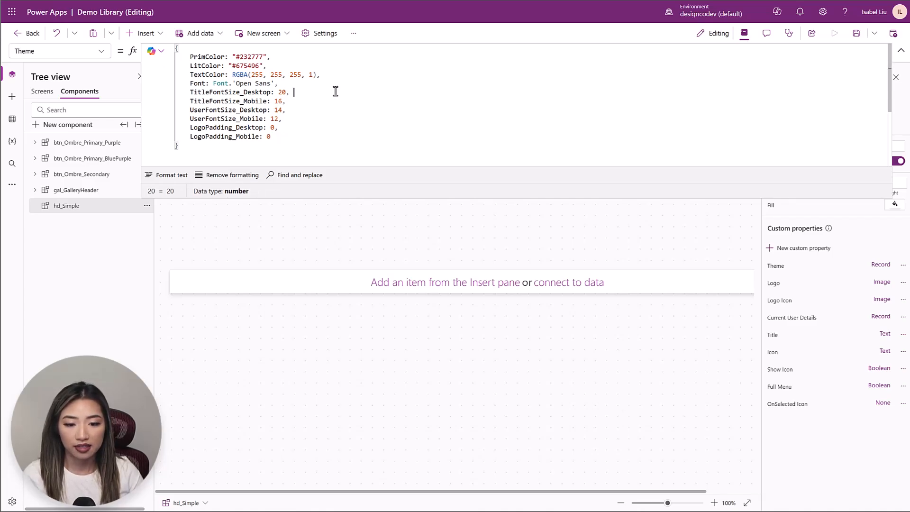
click(332, 101)
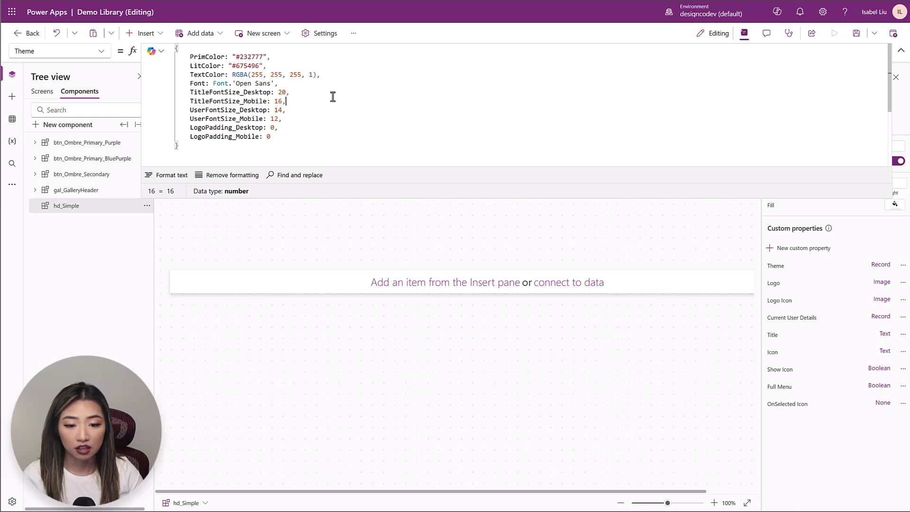
click(333, 92)
click(333, 99)
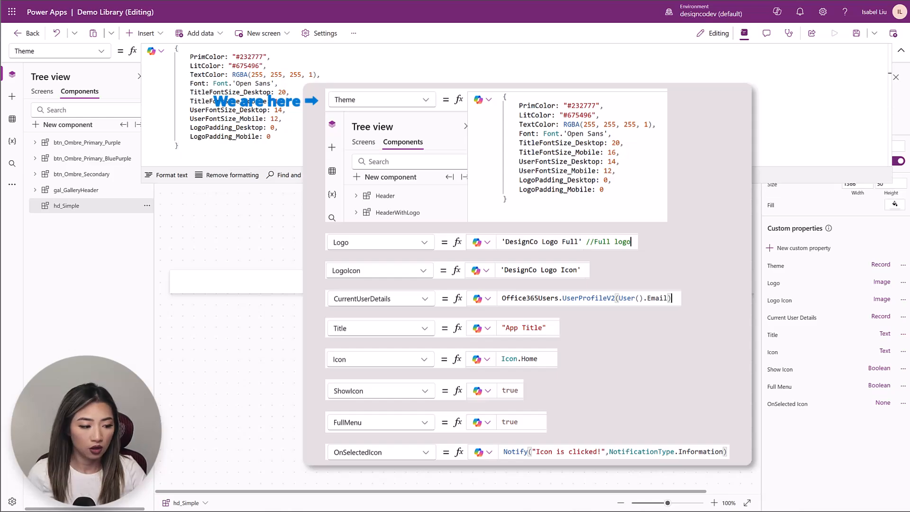
- Set the default value of the Logo property to the 'DesignCo Logo Full' image
click(776, 286)
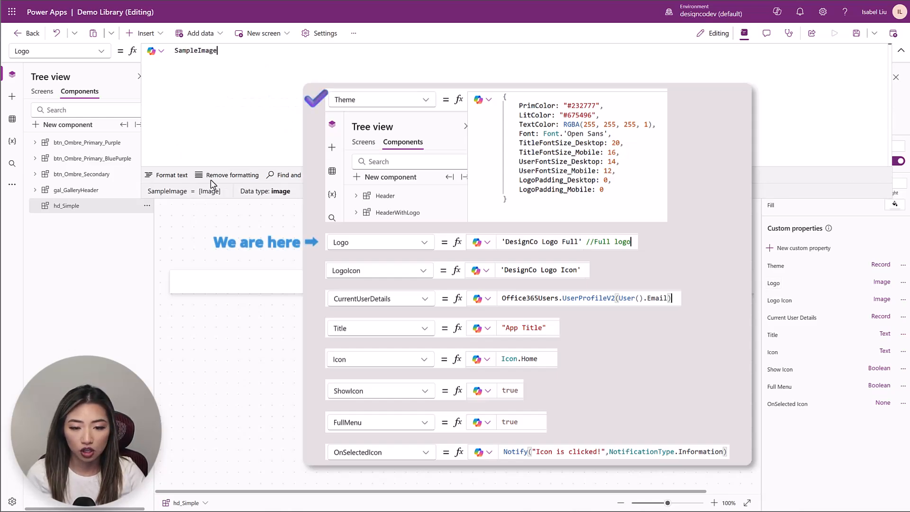
click(223, 55)
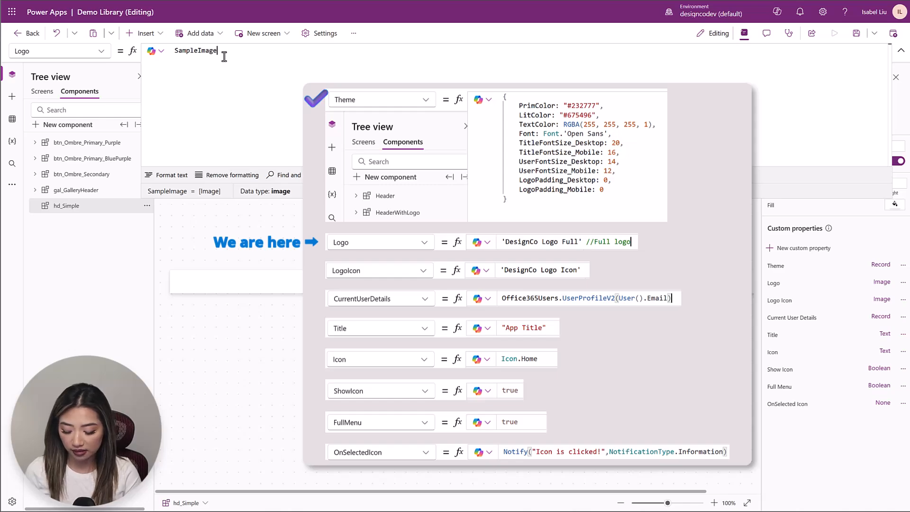
key(ctrl+a)
text(Desig)
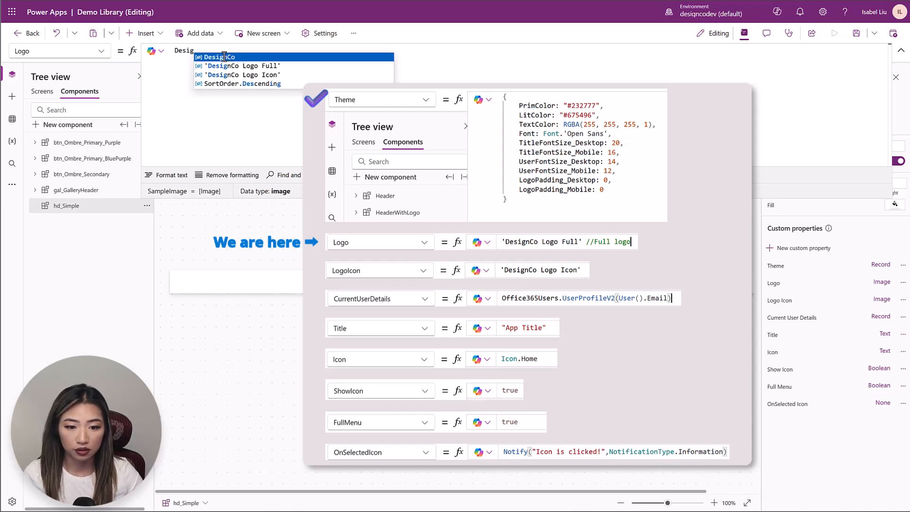
click(226, 66)
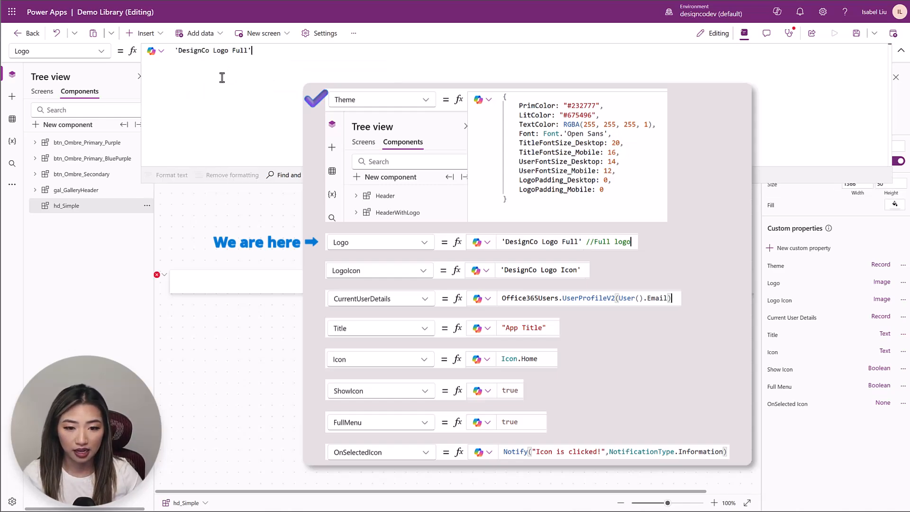
- Set the default value of the Logo Icon property to the 'DesignCo Logo Icon' image
click(774, 303)
key(ctrl+a)
text(Desi)
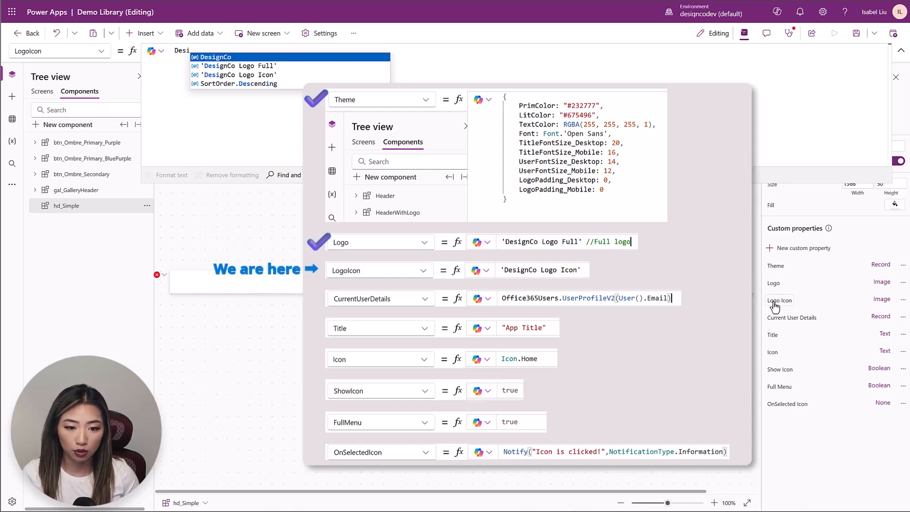
key(Down)
key(Down)
key(Tab)
- Set the Current User Details property's formula to Office365Users.UserProfileV2(User().Email)
click(791, 317)
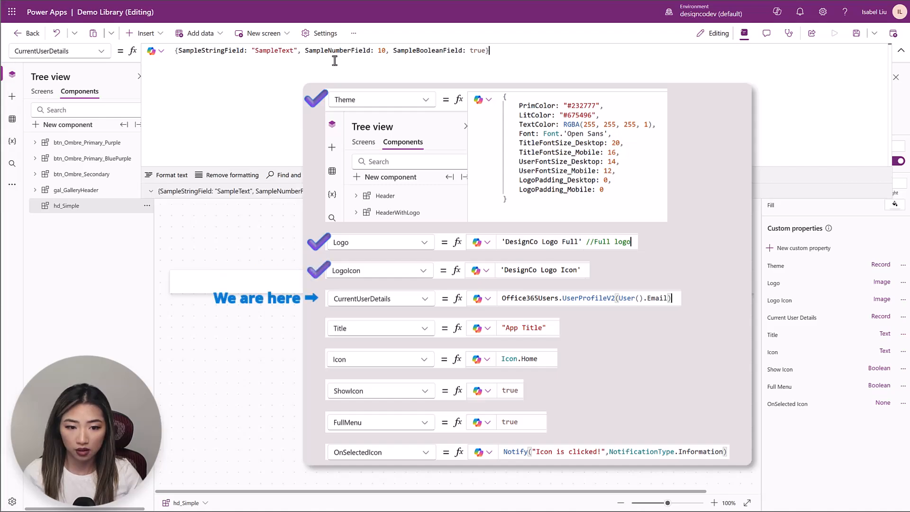
key(ctrl+a)
text(Office365Users.UserProfileV2(User().Email))
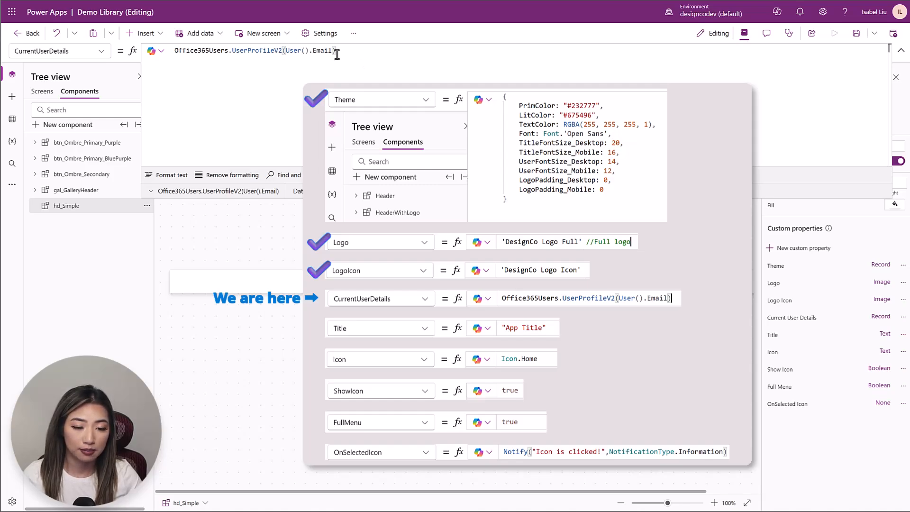
- Set the default value of the Title property to "App Title"
drag(335, 50, 285, 51)
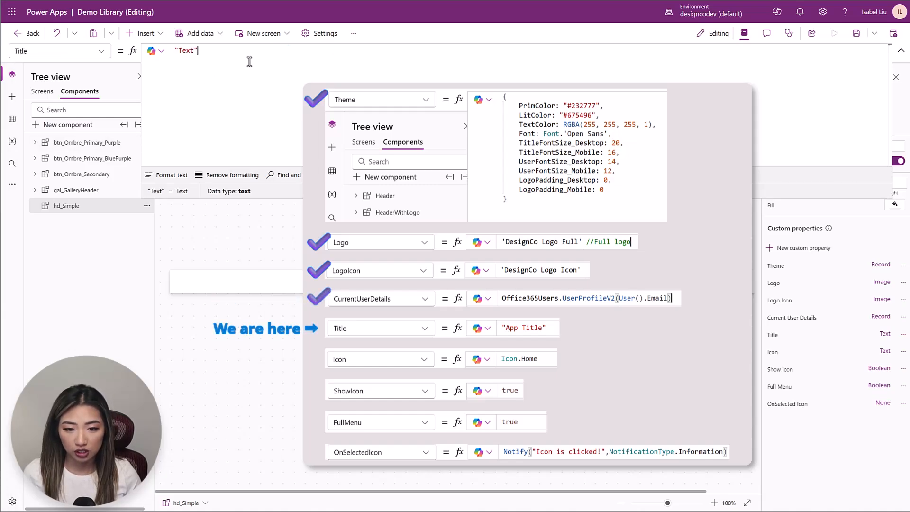
key(Left)
key(ctrl+shift+Left)
text(Ap)
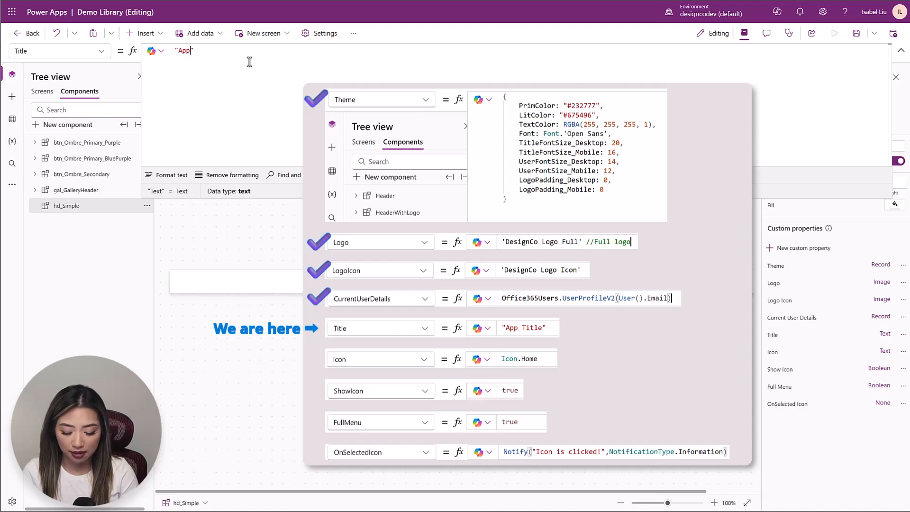
text(p Title)
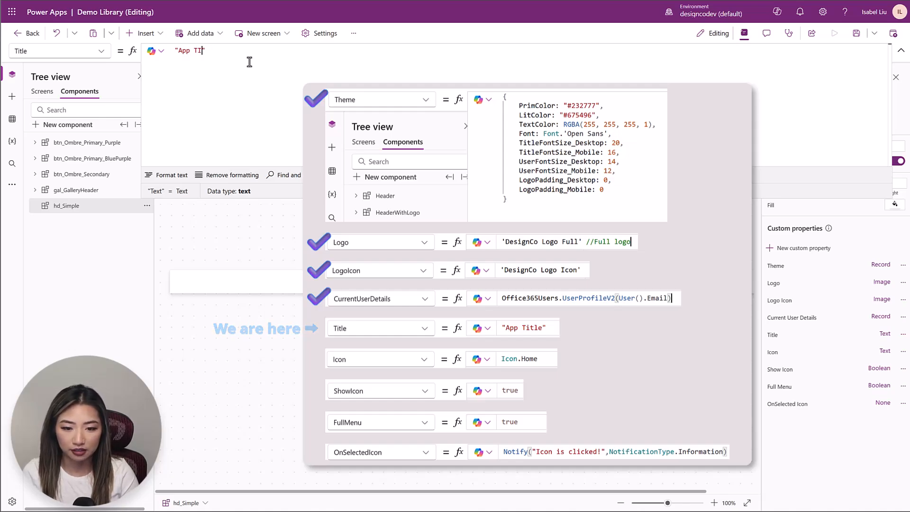
- Set the default value of the Icon property to Icon.Home
click(773, 355)
click(243, 90)
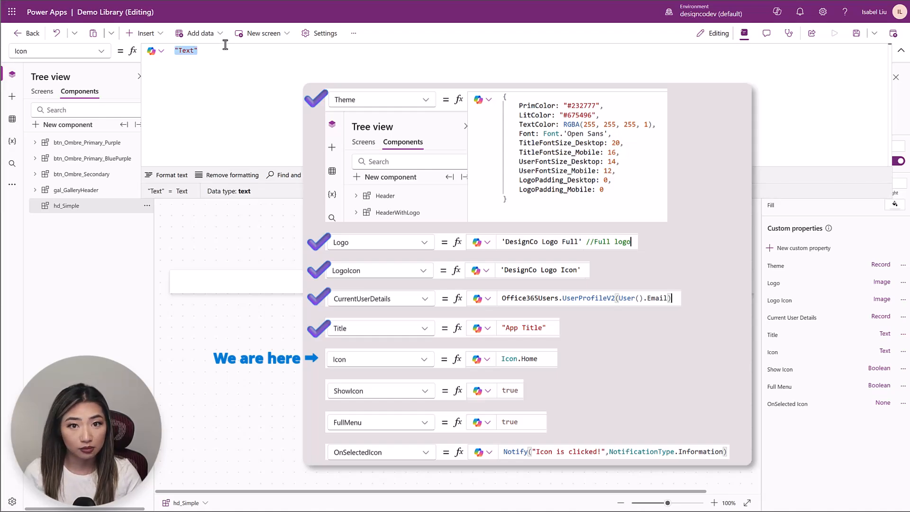
text(Icon.Home)
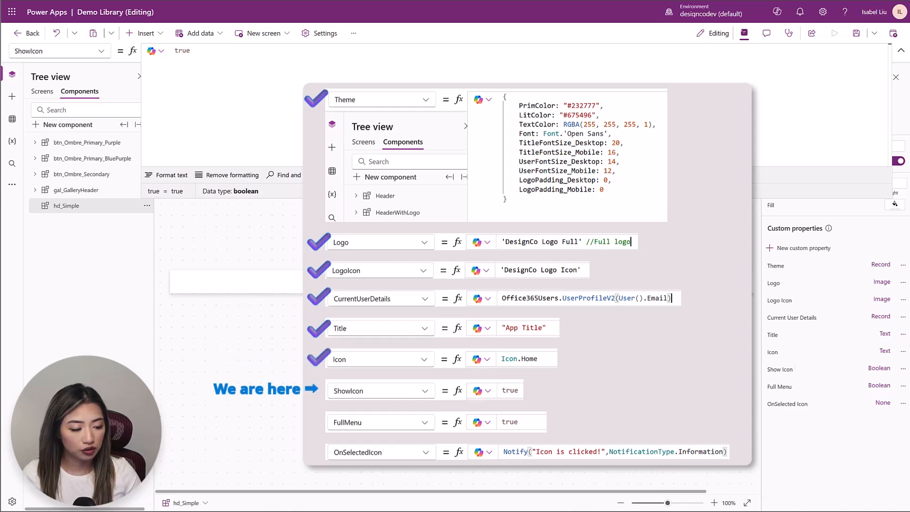
- Check the Full Menu default and set the OnSelected Icon formula to Notify("Icon is clicked!",NotificationType.Information)
click(772, 388)
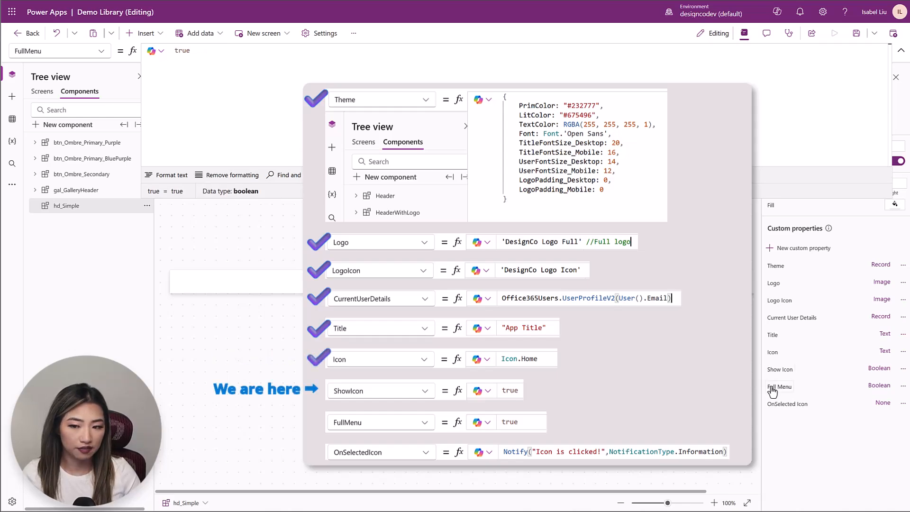
click(787, 406)
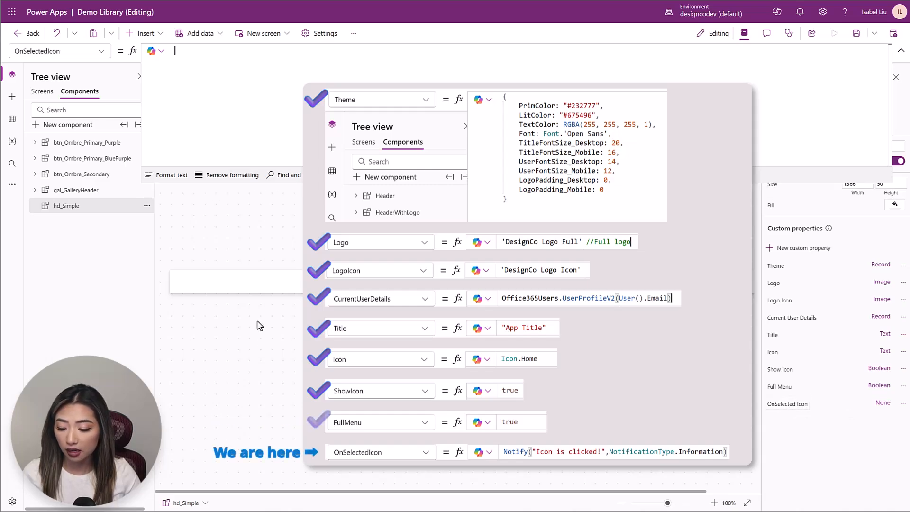
click(337, 64)
text(Notify("Icon is clicked!",NotificationType.Information))
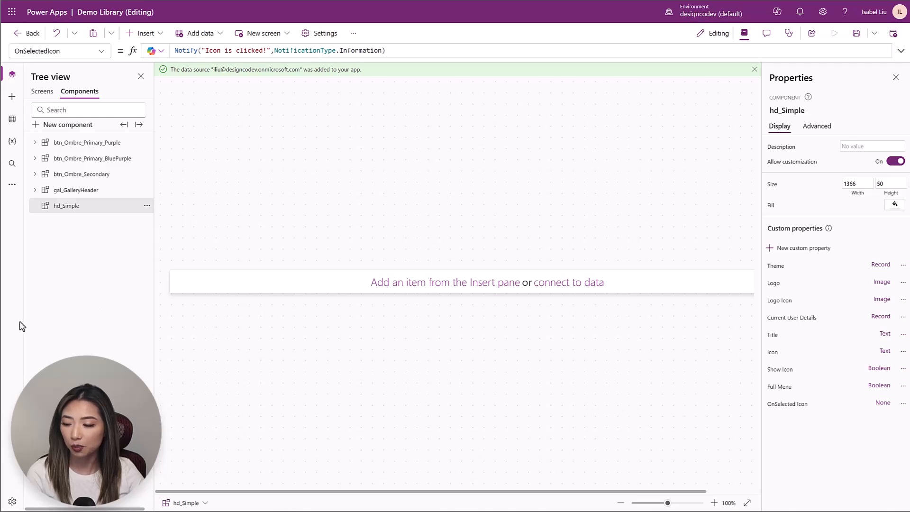
- Insert a container into the hd_Simple component and rename it con_root
click(146, 33)
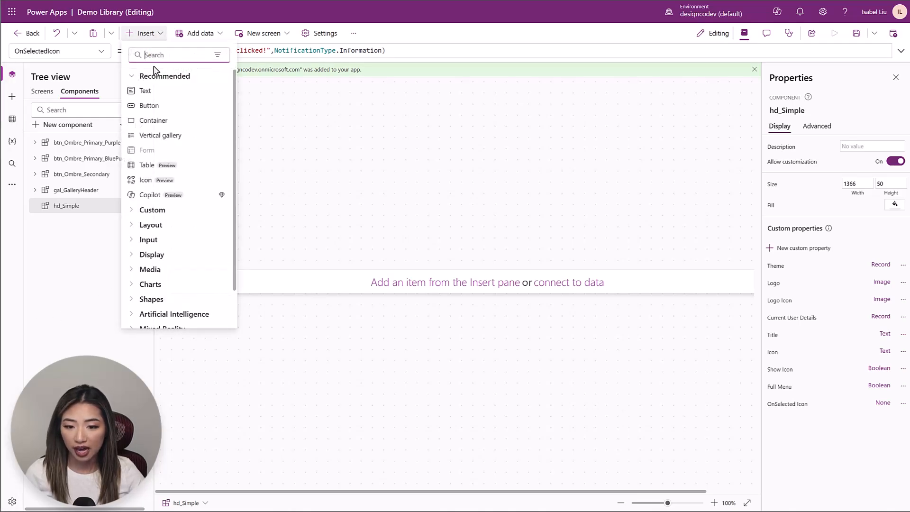
click(196, 121)
click(147, 222)
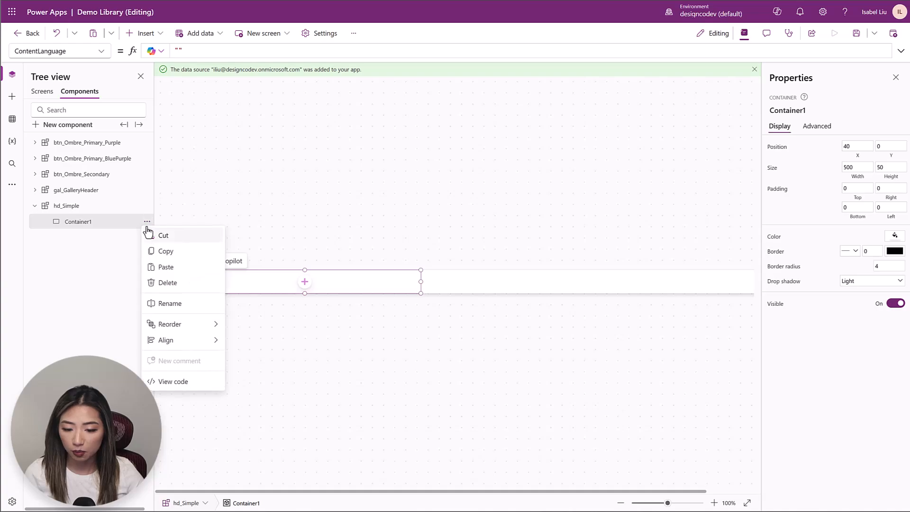
click(180, 312)
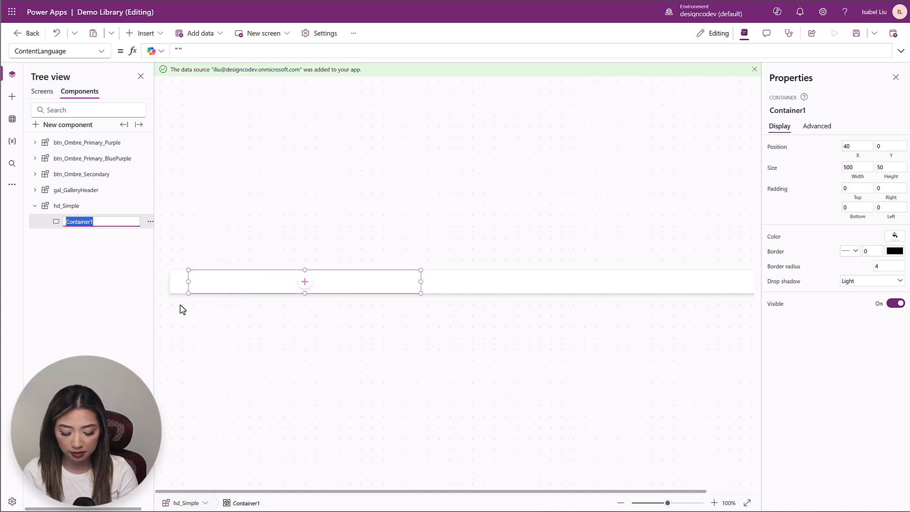
text(con_root)
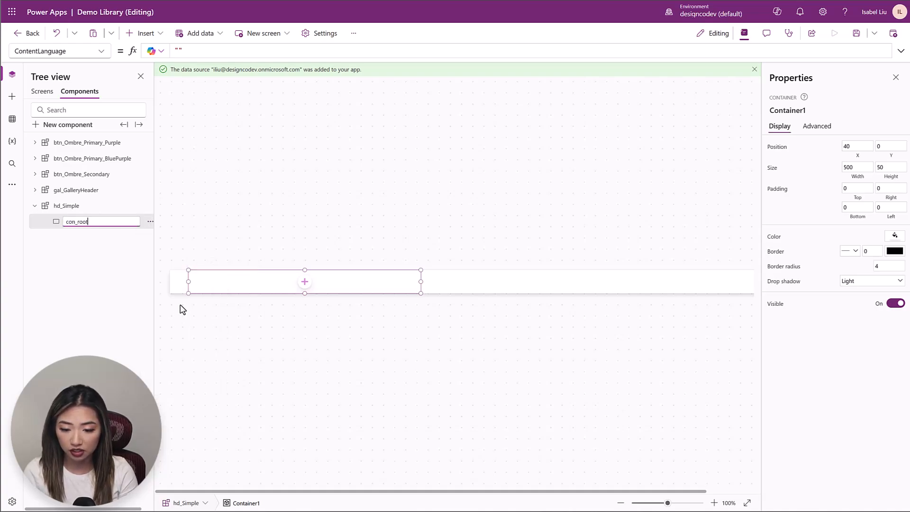
key(Return)
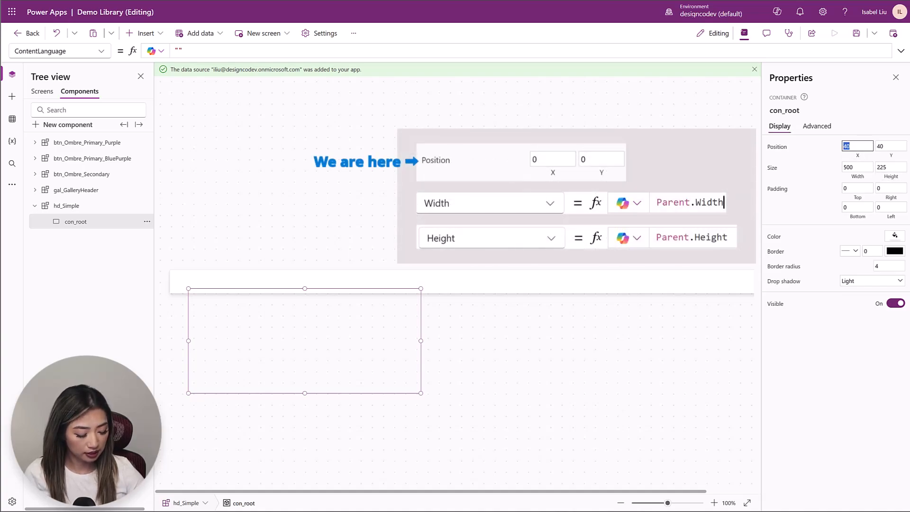
- Position con_root at X 0, Y 0 and set its width to Parent.Width and its height to Parent.Height
text(0)
key(Tab)
text(0)
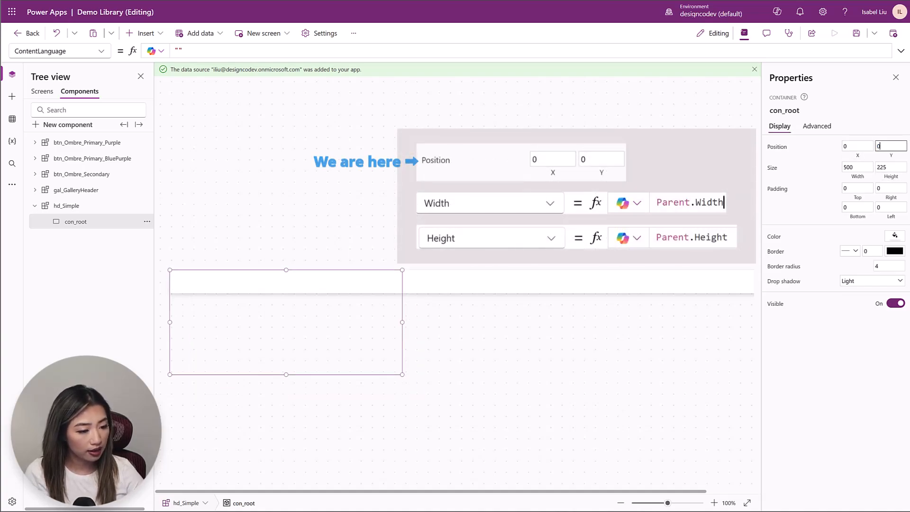
click(862, 179)
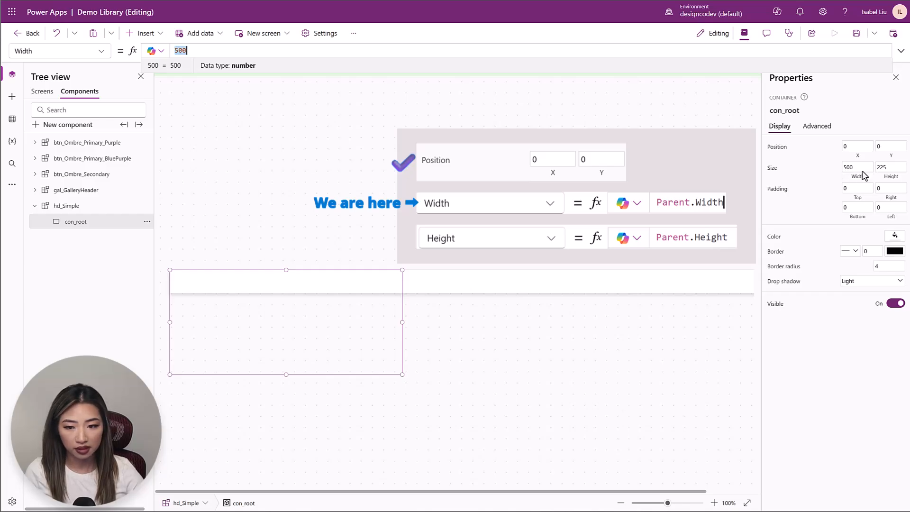
key(ctrl+a)
text(Par)
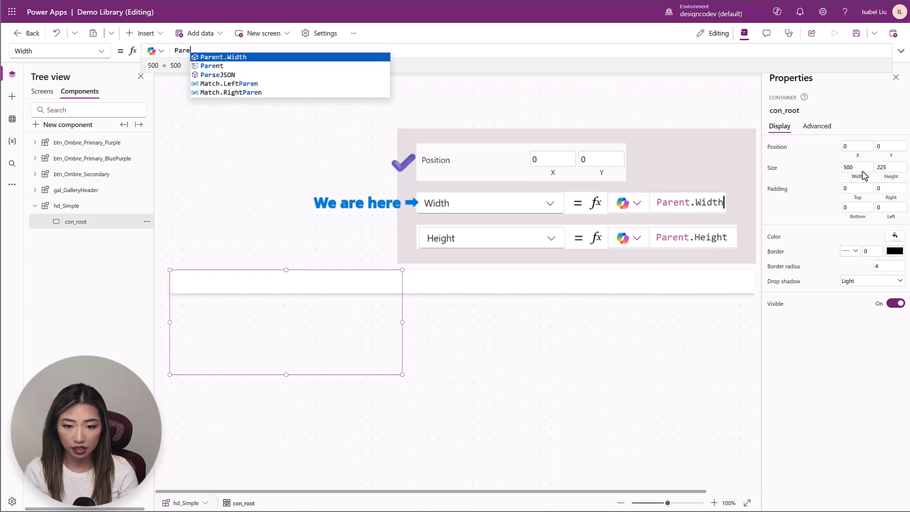
key(Tab)
click(891, 179)
key(ctrl+a)
text(Pa)
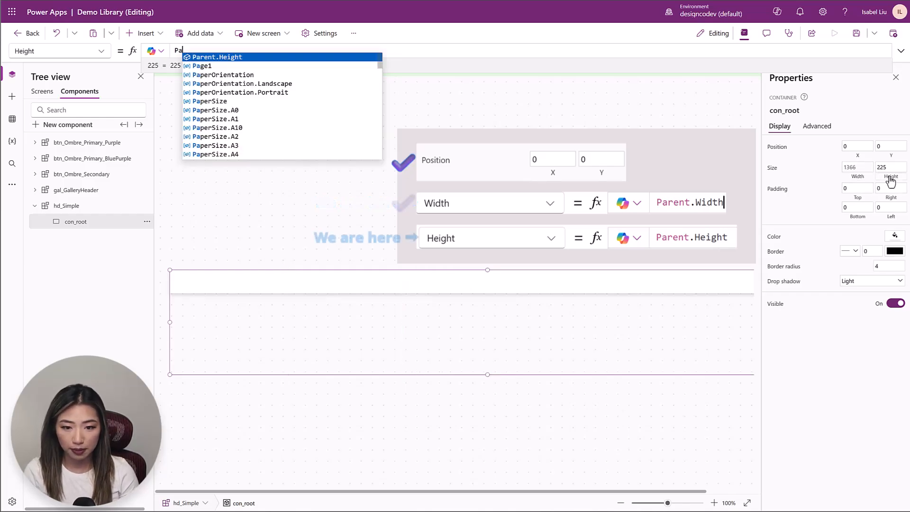
key(Tab)
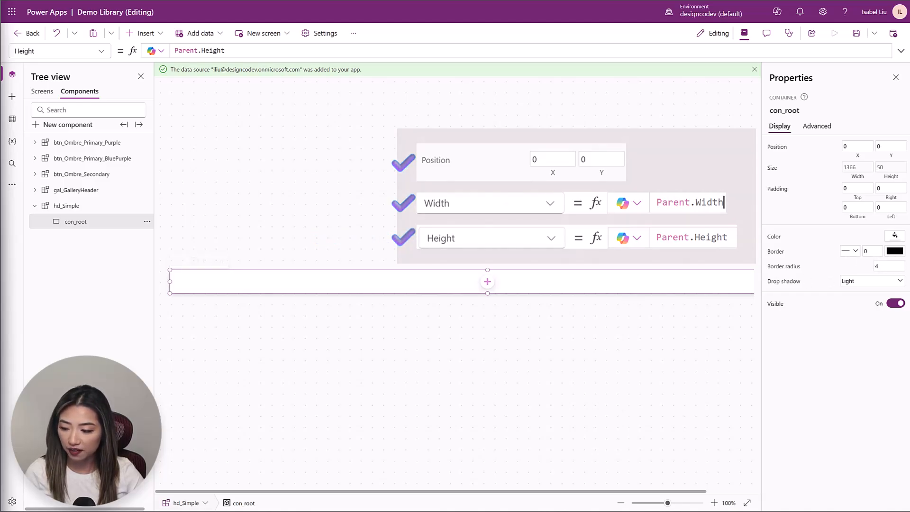
- Insert a text control inside con_root and rename it txt_Title
click(142, 33)
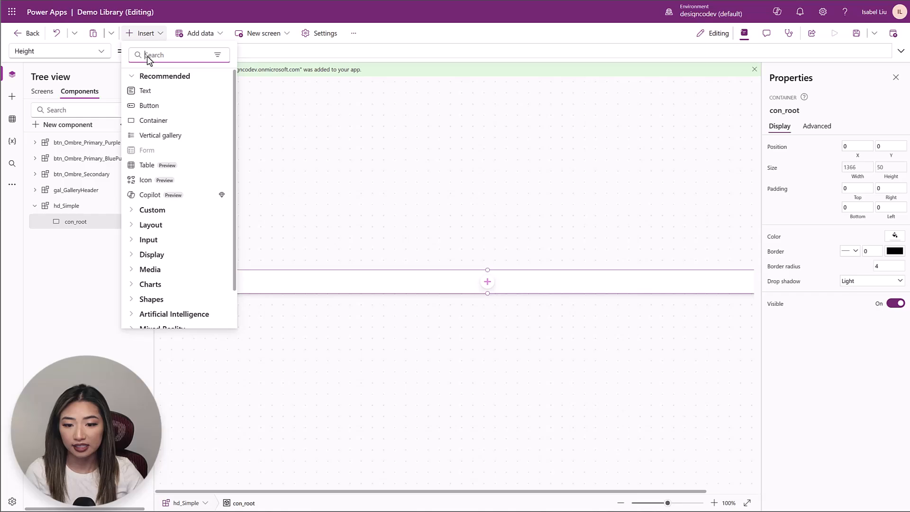
click(155, 93)
click(146, 239)
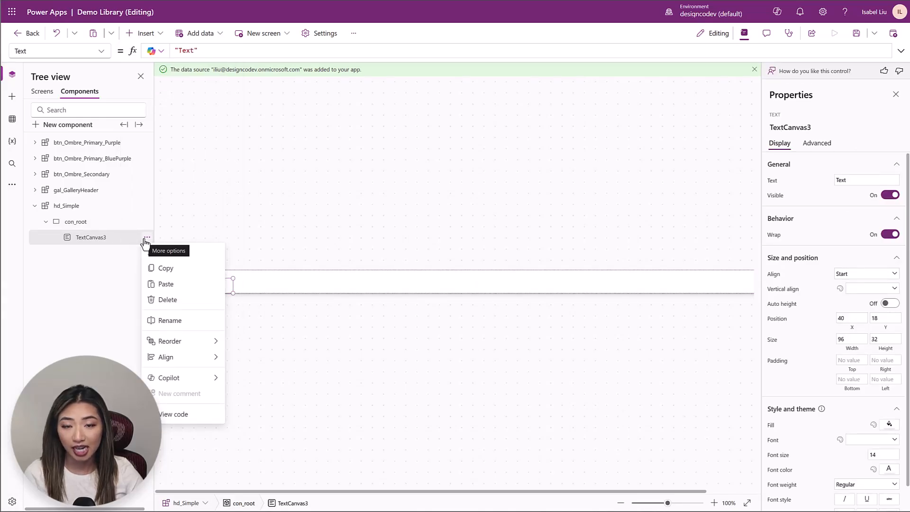
click(213, 329)
text(txt)
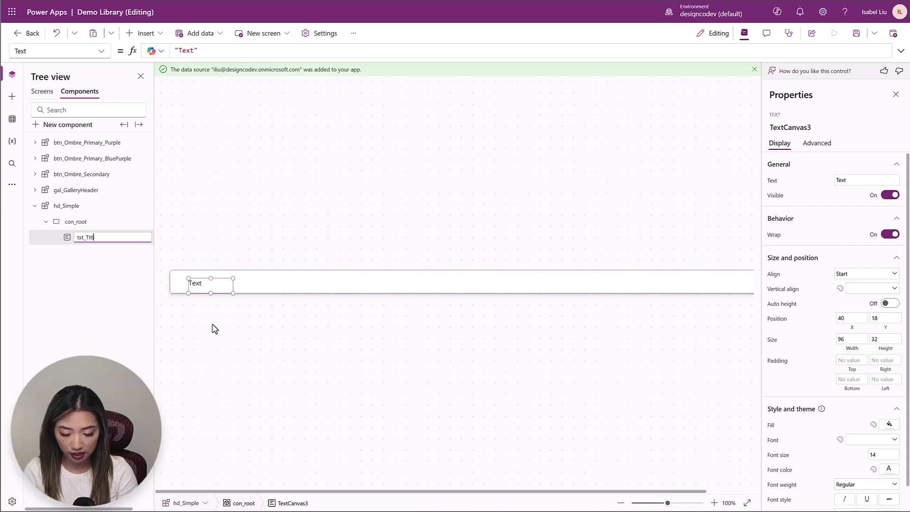
text(_TItl)
key(BackSpace)
key(BackSpace)
key(BackSpace)
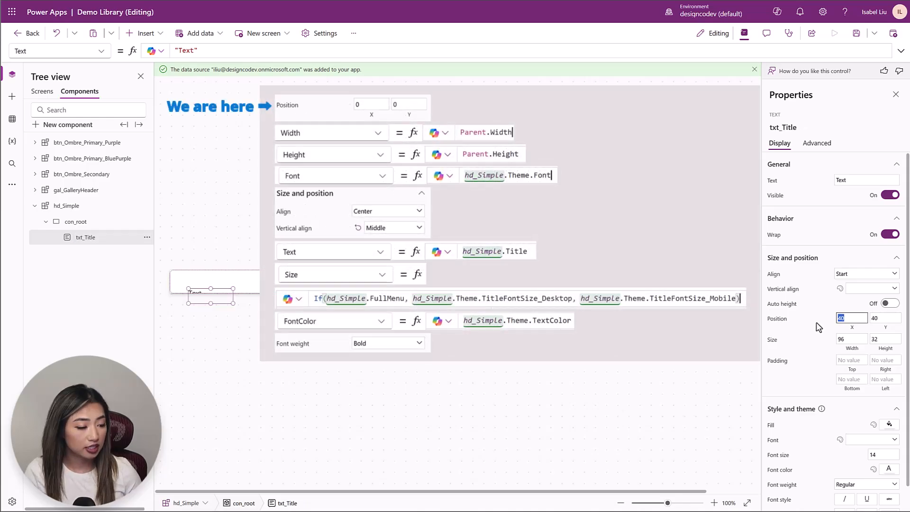
- Position txt_Title at X 0, Y 0 and set its width to Parent.Width and its height to Parent.Height
text(0)
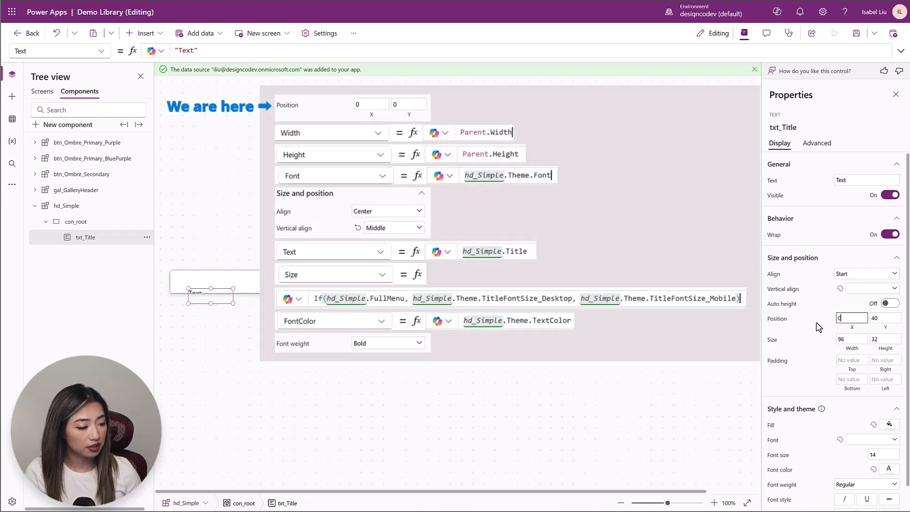
key(Tab)
text(0)
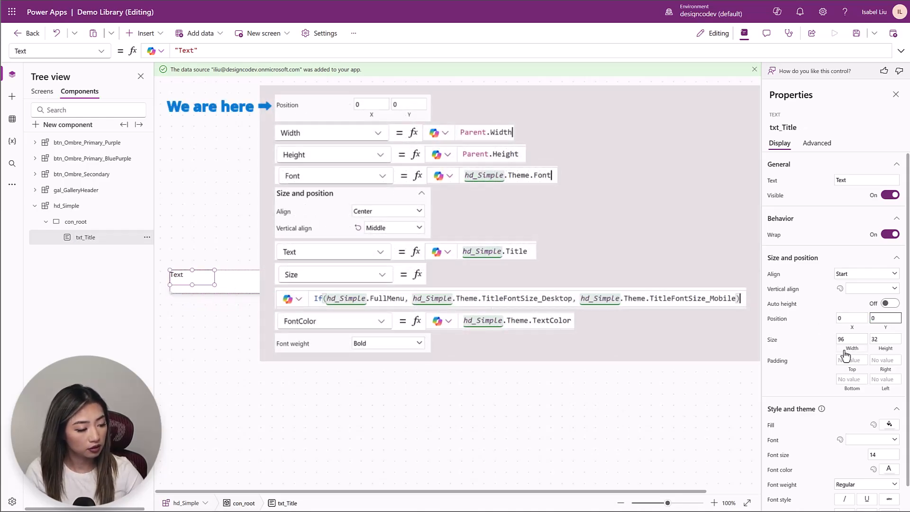
click(847, 339)
text(P)
key(Tab)
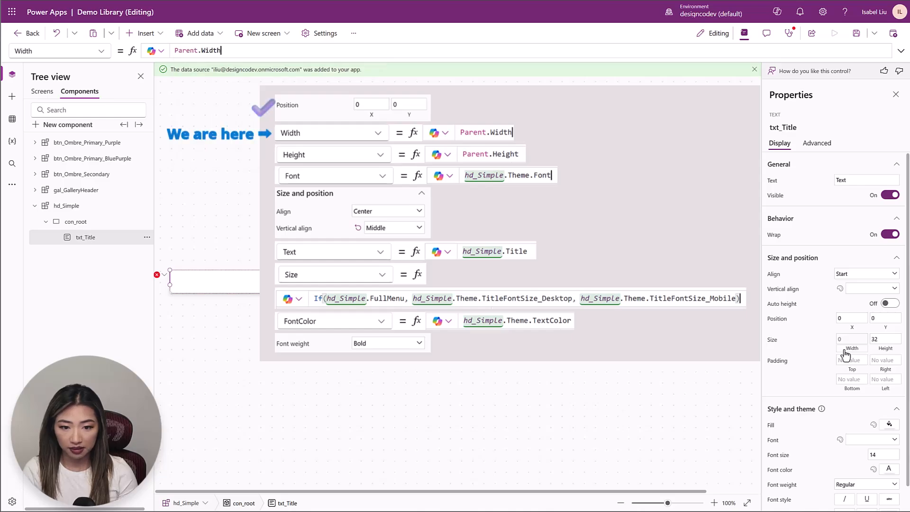
click(893, 350)
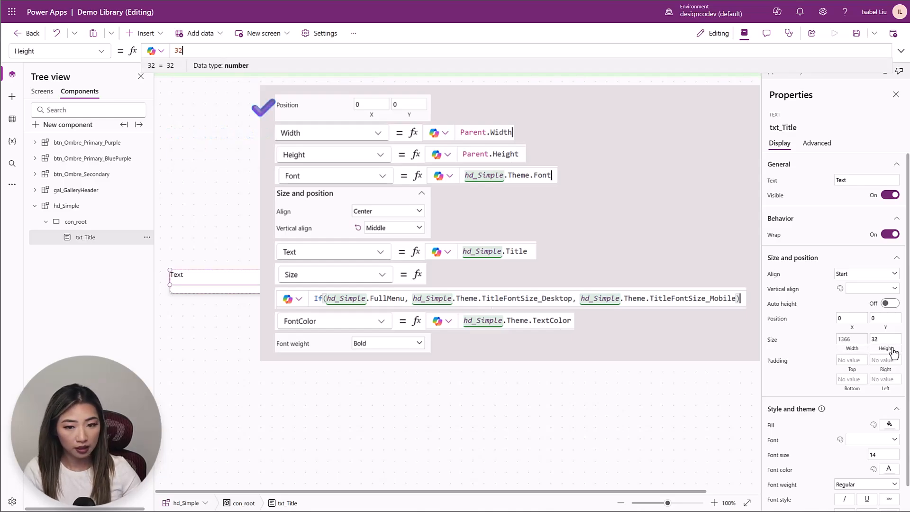
text(Pa)
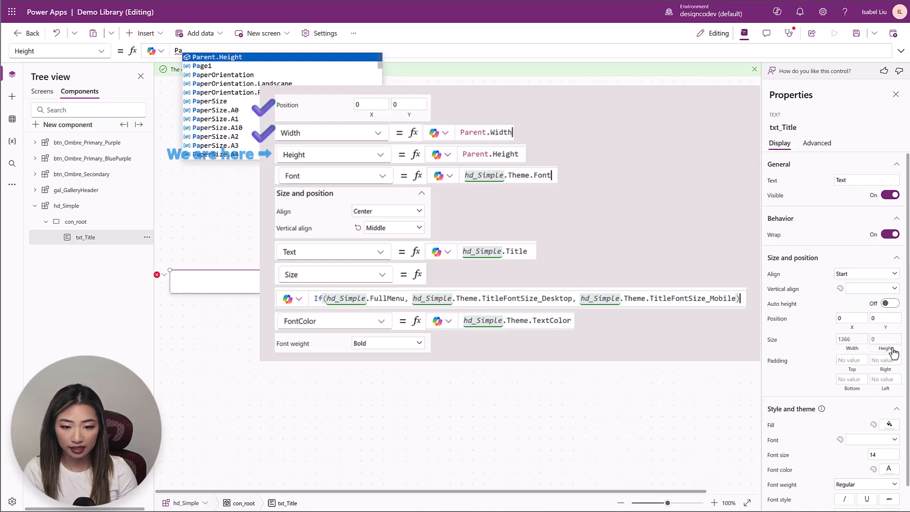
key(Tab)
- Align the txt_Title text to Center horizontally and Middle vertically
click(885, 274)
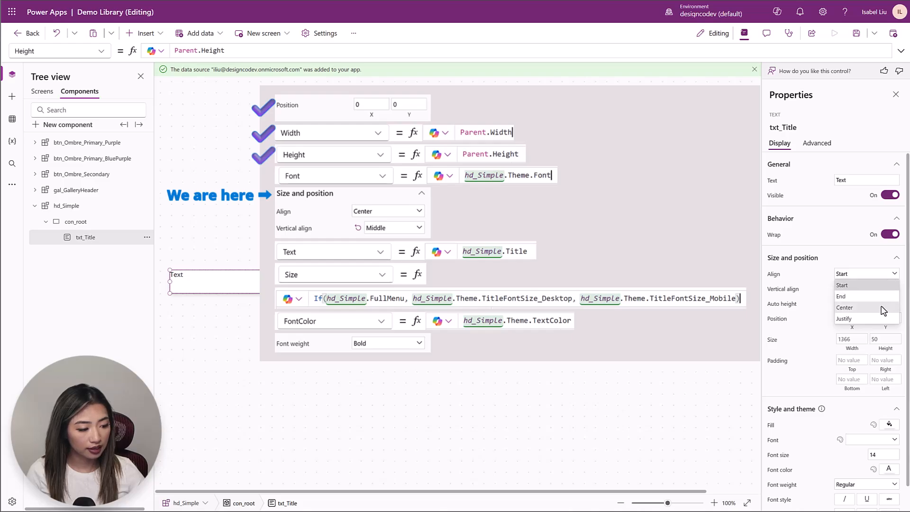
click(881, 308)
click(871, 289)
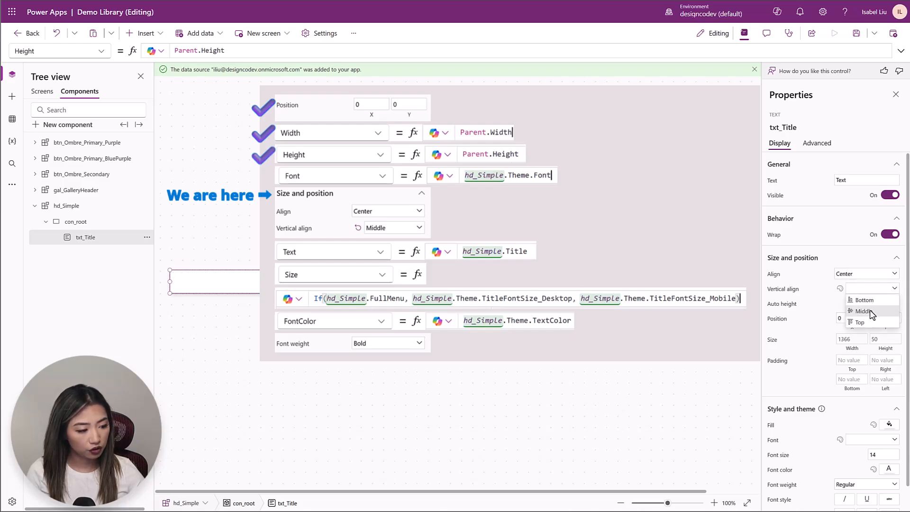
click(872, 312)
- Set the font of txt_Title to the formula hd_Simple.Theme.Font
scroll(806, 323, down, 1)
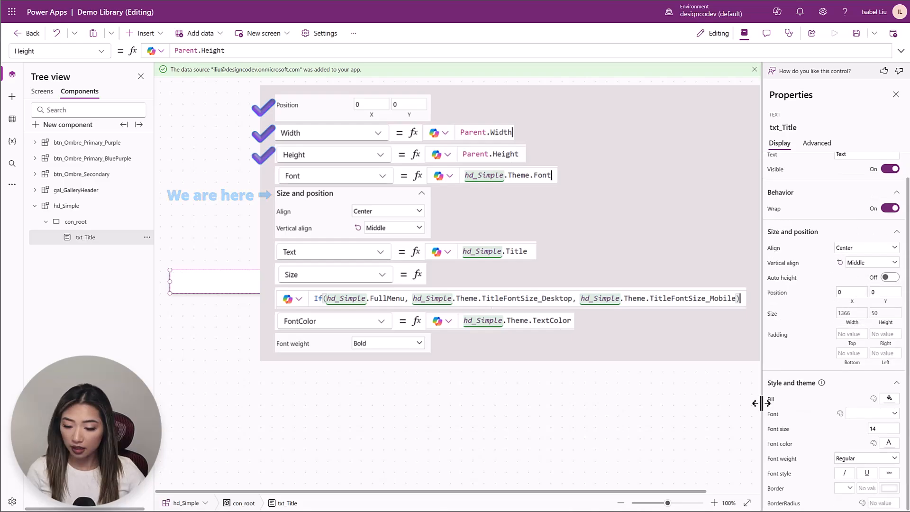
click(776, 418)
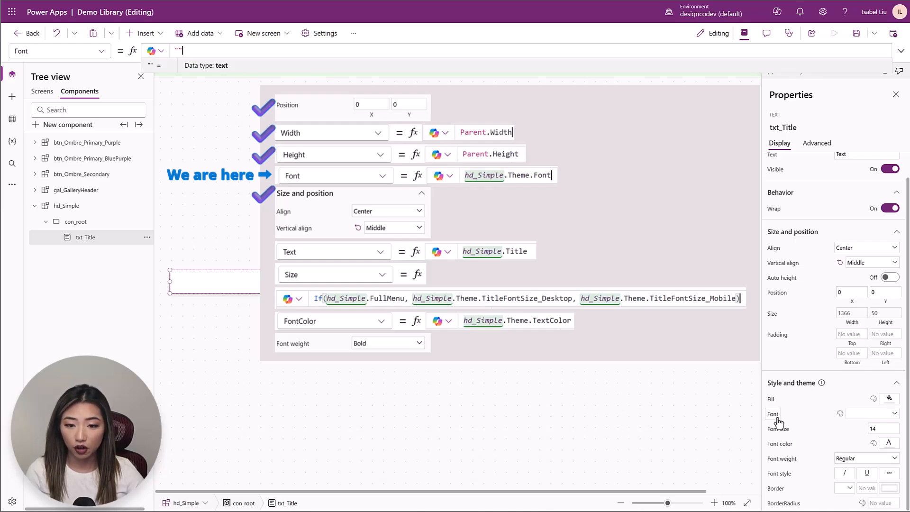
key(ctrl+a)
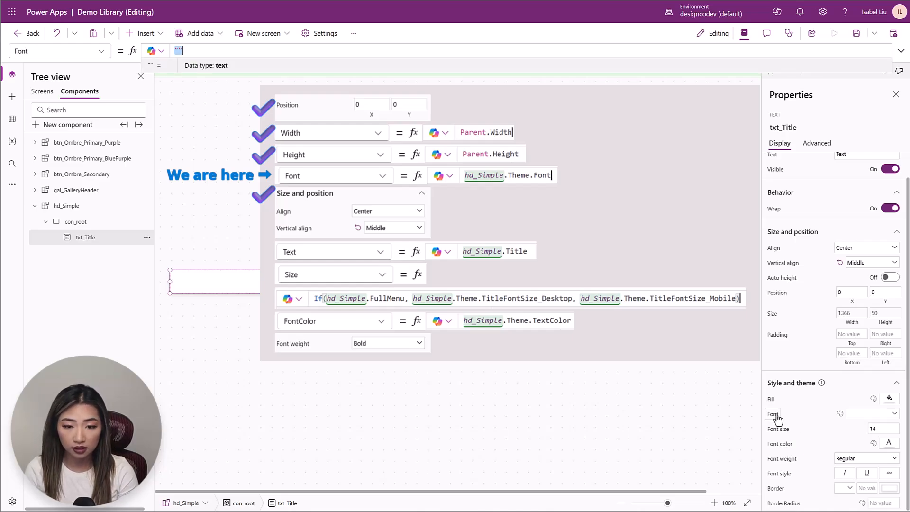
text(hs)
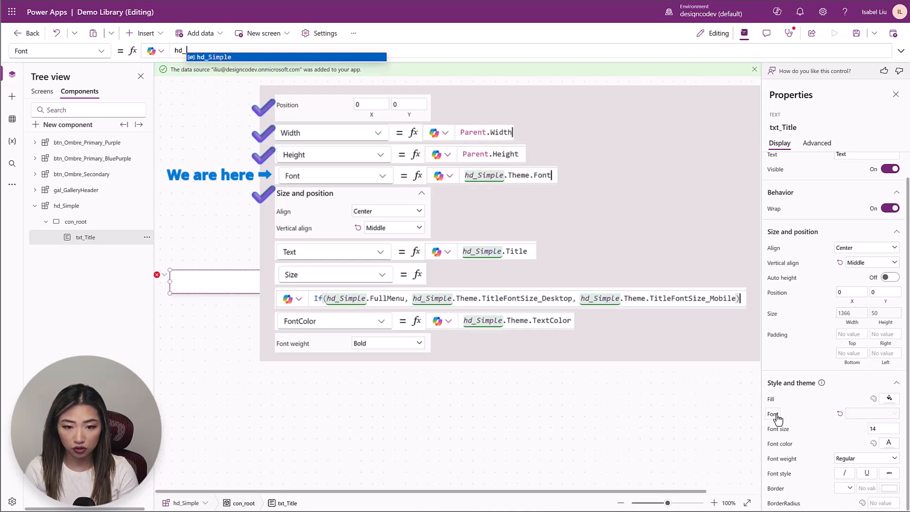
key(Tab)
text(.the)
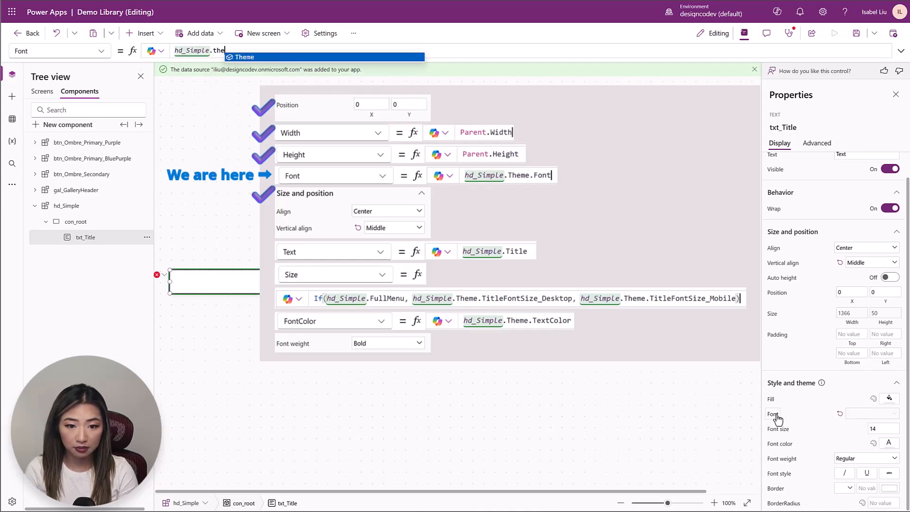
key(Tab)
text(.)
key(Tab)
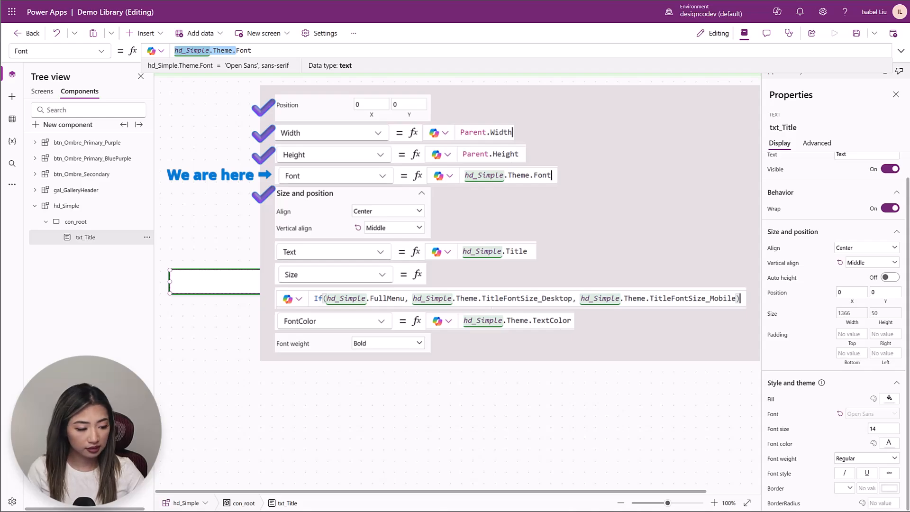
- Set txt_Title's text to hd_Simple.Title and its size to If(hd_Simple.FullMenu, hd_Simple.Theme.TitleFontSize_Desktop, hd_Simple.Theme.TitleFontSize_Mobile)
click(772, 180)
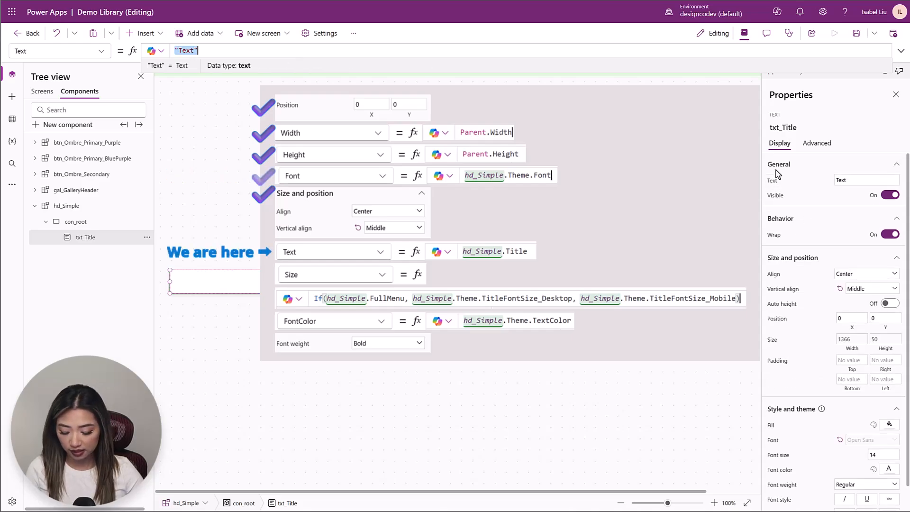
text(hd_Simple.Title)
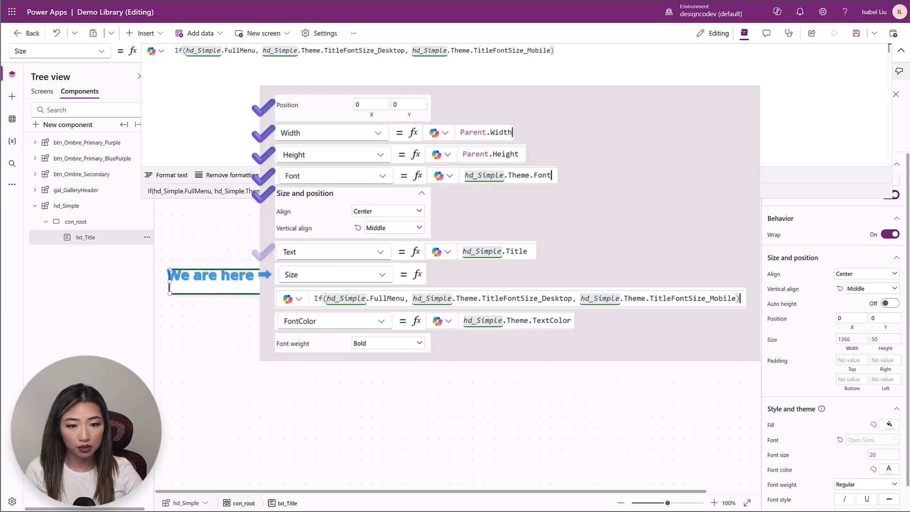
double_click(255, 51)
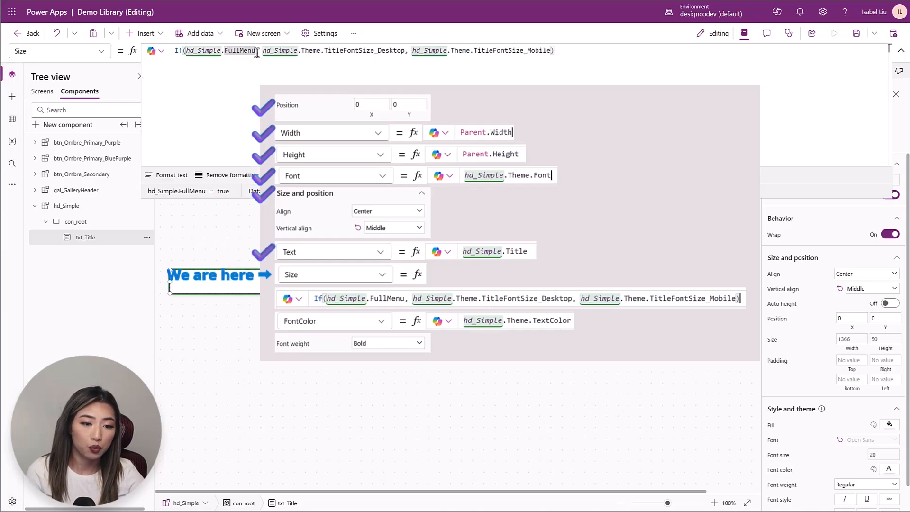
click(406, 53)
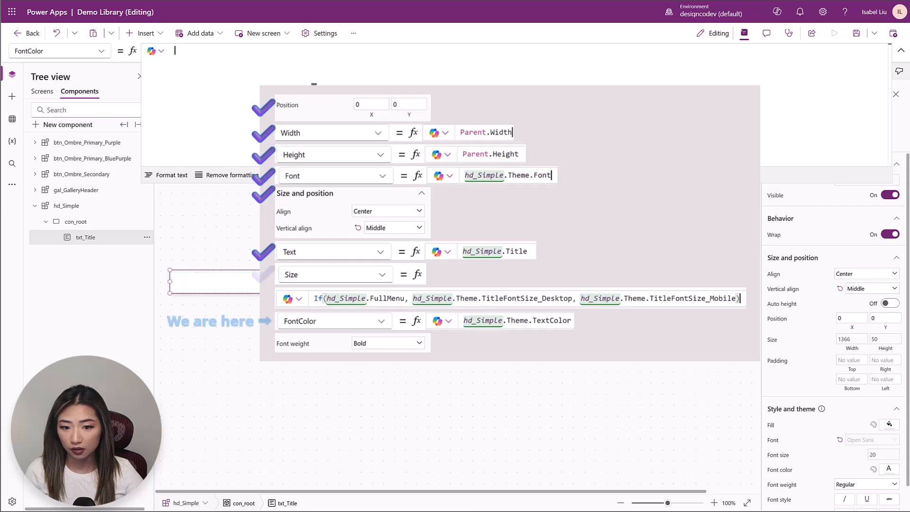
- Set the font color of txt_Title to hd_Simple.Theme.TextColor and its font weight to Bold
text(sim)
key(Tab)
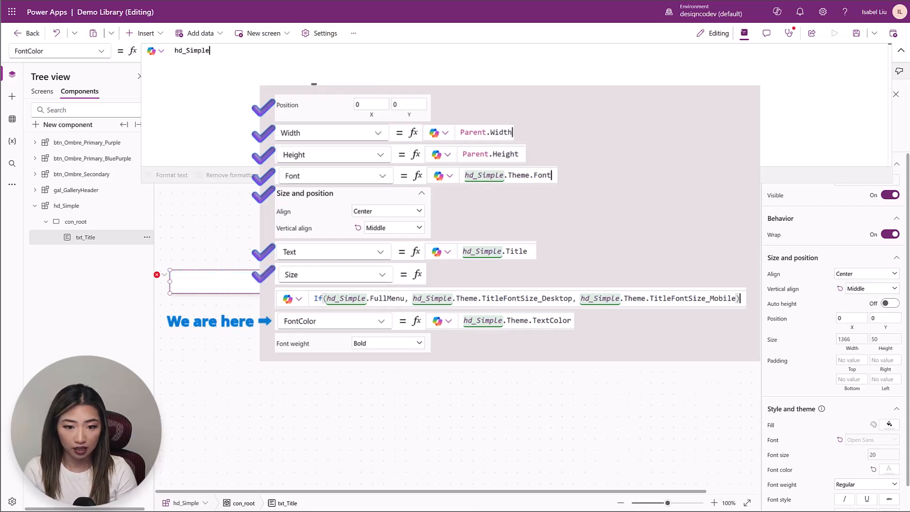
text(.Th)
text(eme.)
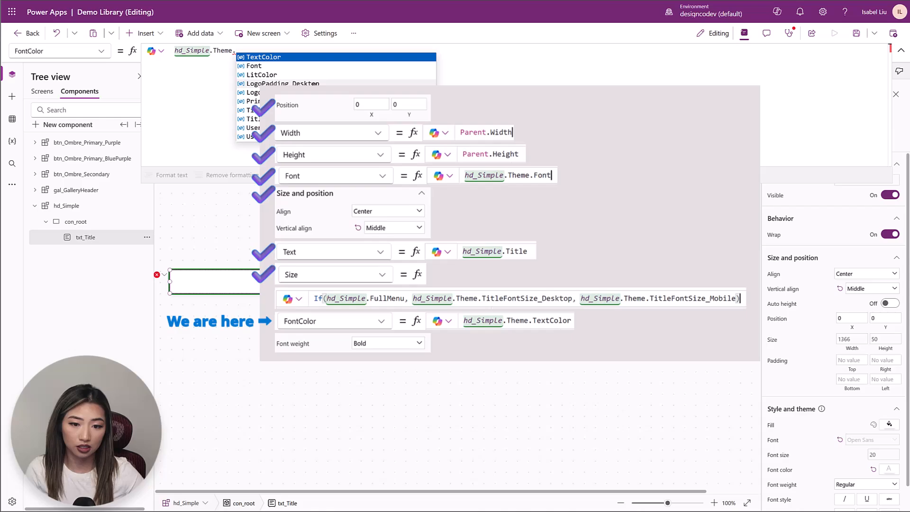
key(Return)
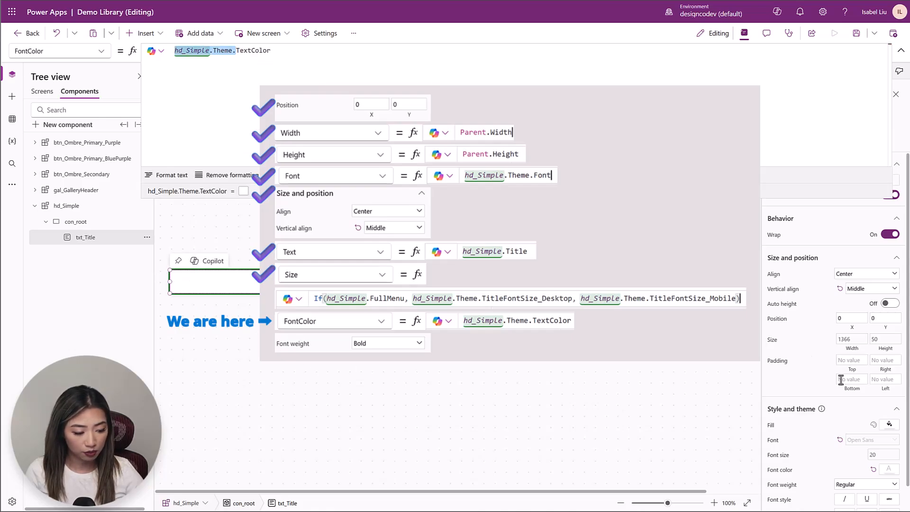
click(868, 485)
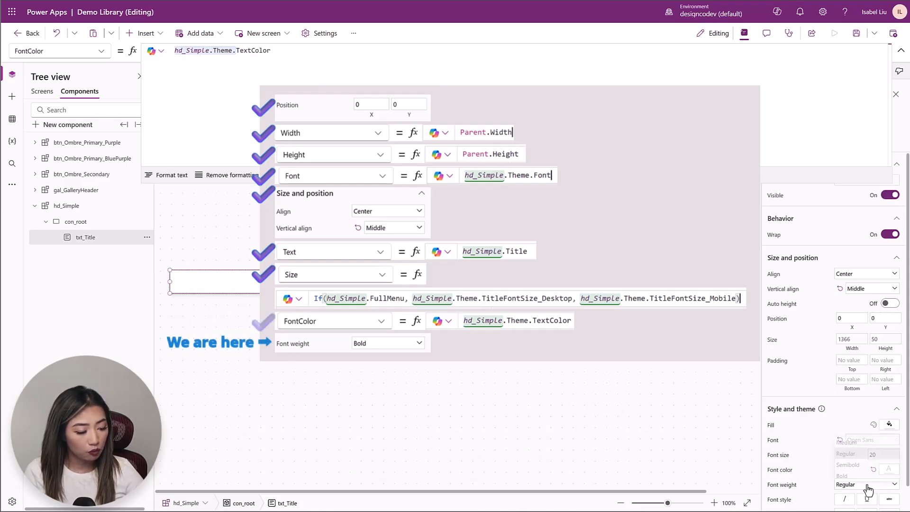
click(848, 475)
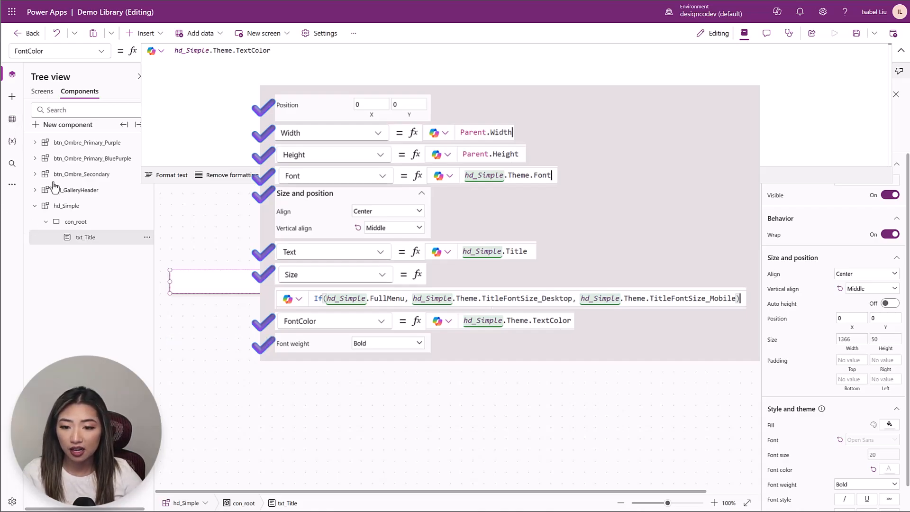
- Insert an HTML text control inside con_root
click(143, 34)
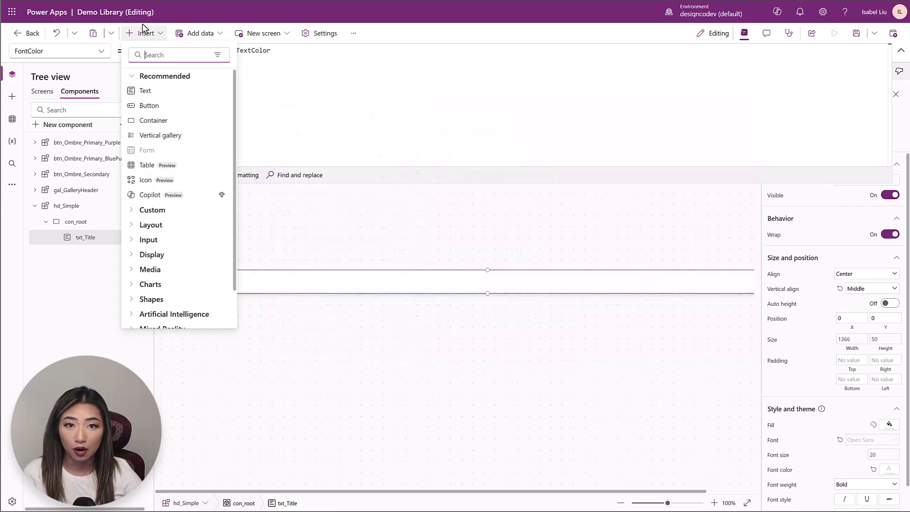
text(html)
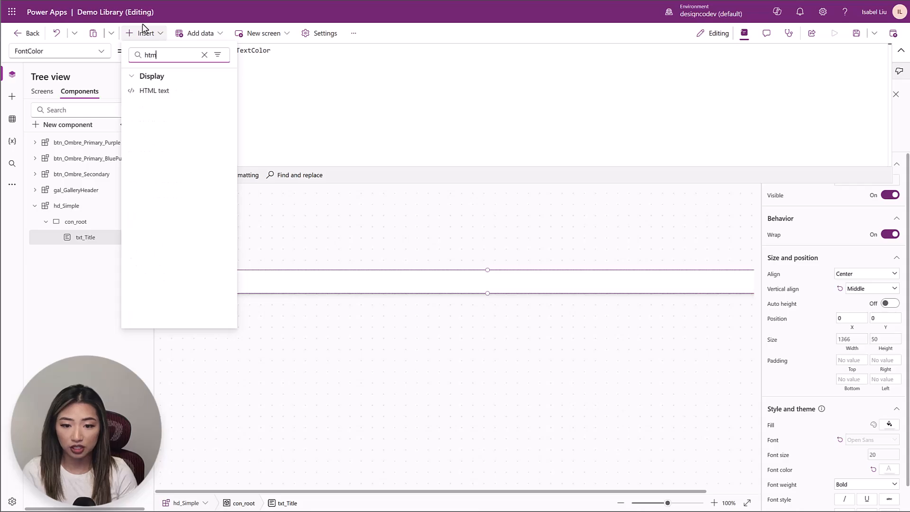
click(199, 90)
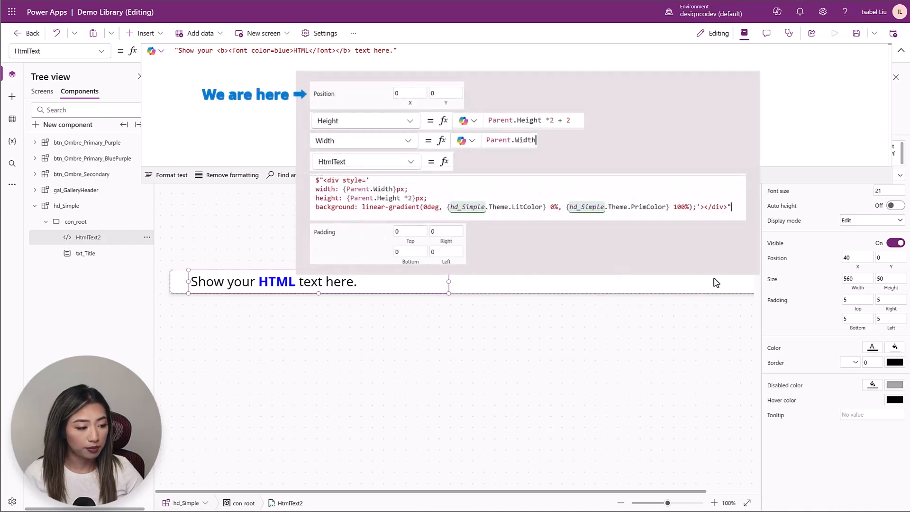
- Set the HTML text control's X position to 0 and its width to Parent.Width
click(857, 258)
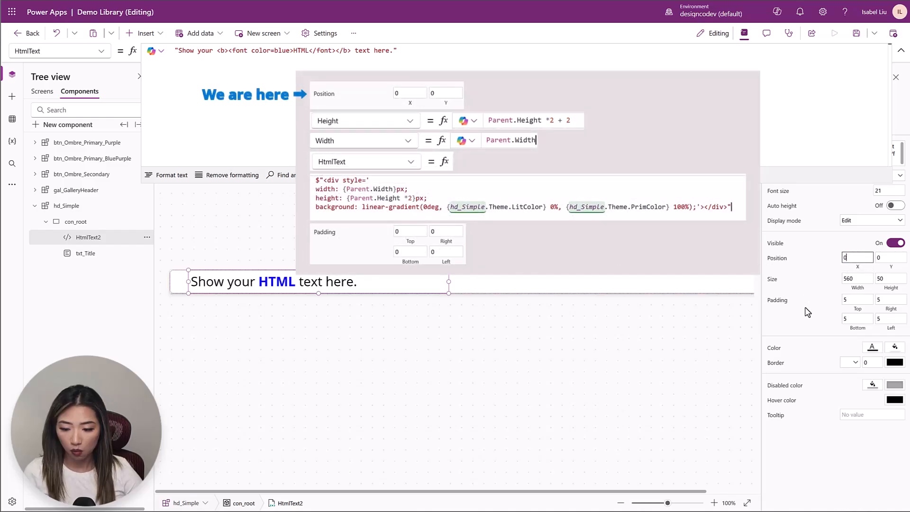
text(0)
click(852, 280)
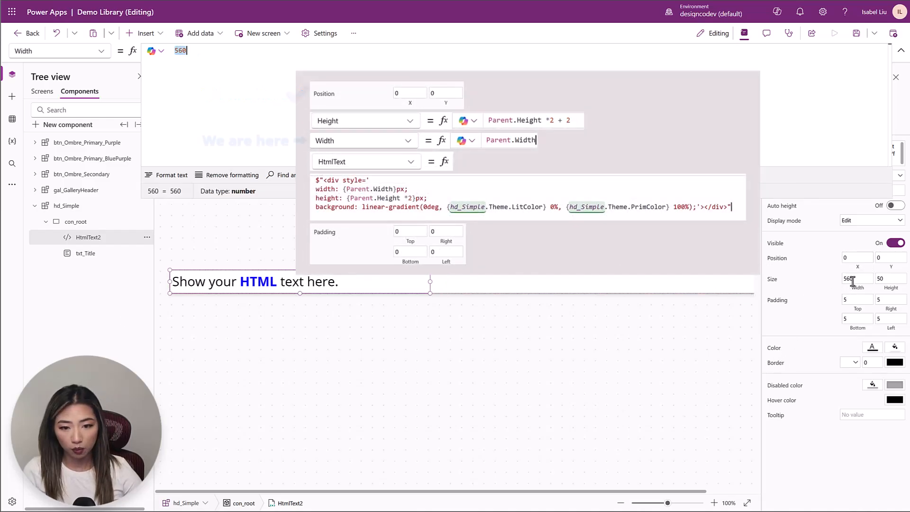
text(Parent.Width)
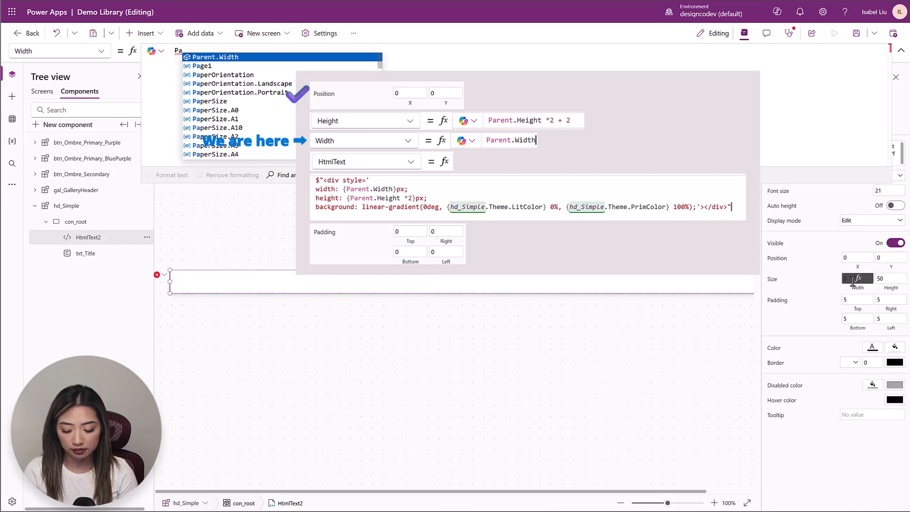
- Set the HTML text control's height to Parent.Height *2 and its HtmlText to a same-sized div with a 0deg gradient from hd_Simple.Theme.LitColor to hd_Simple.Theme.PrimColor
click(893, 281)
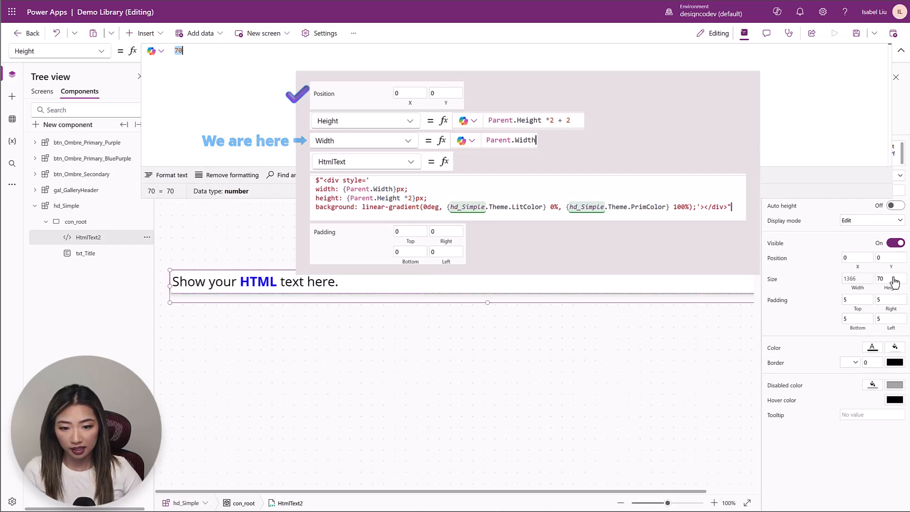
text(Paren)
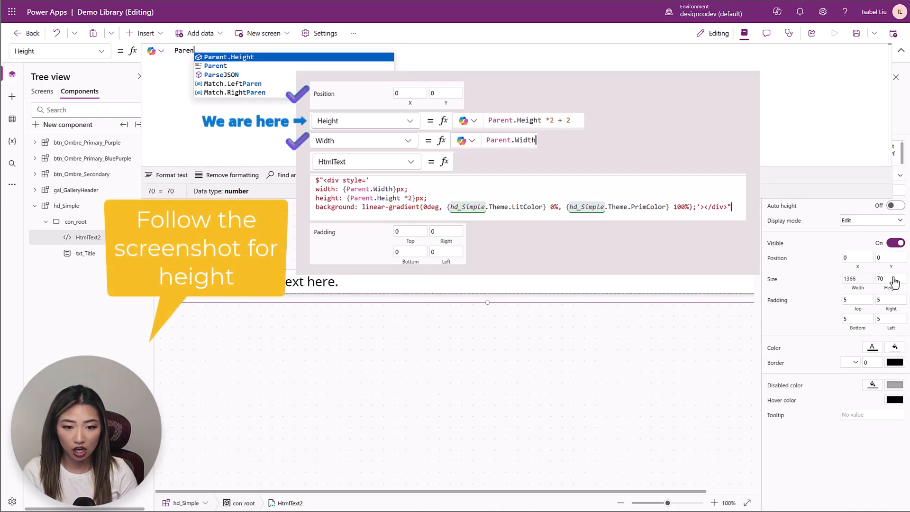
text(t.Height *2}px;)
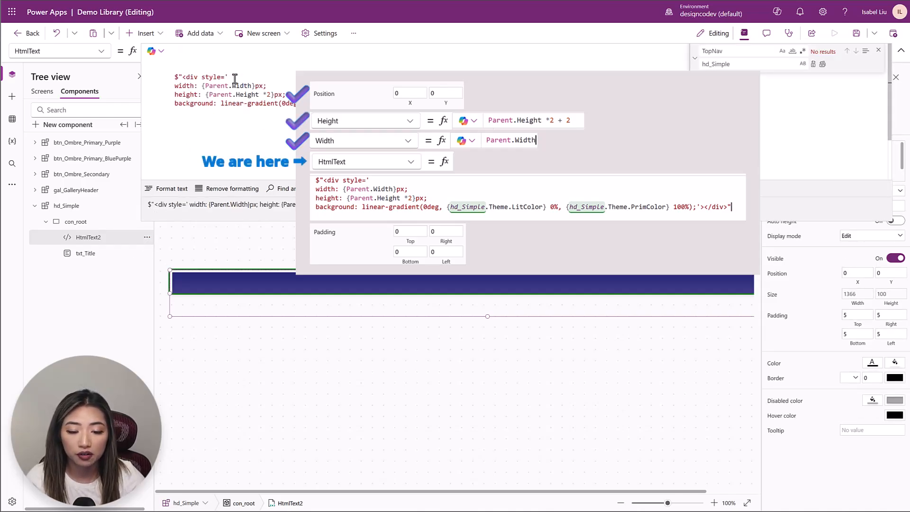
- Examine the height expression in the HtmlText formula and the gradient background on the canvas
drag(270, 94, 210, 96)
click(250, 78)
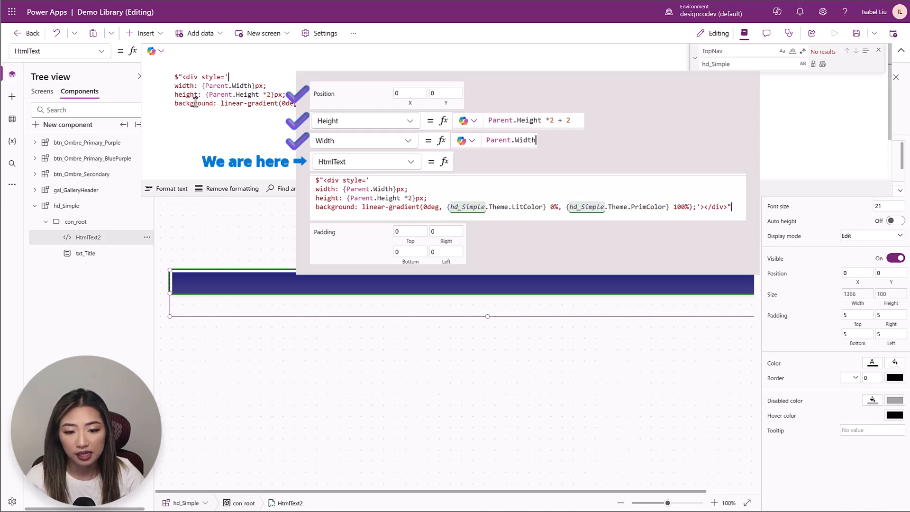
drag(178, 95, 286, 94)
click(286, 94)
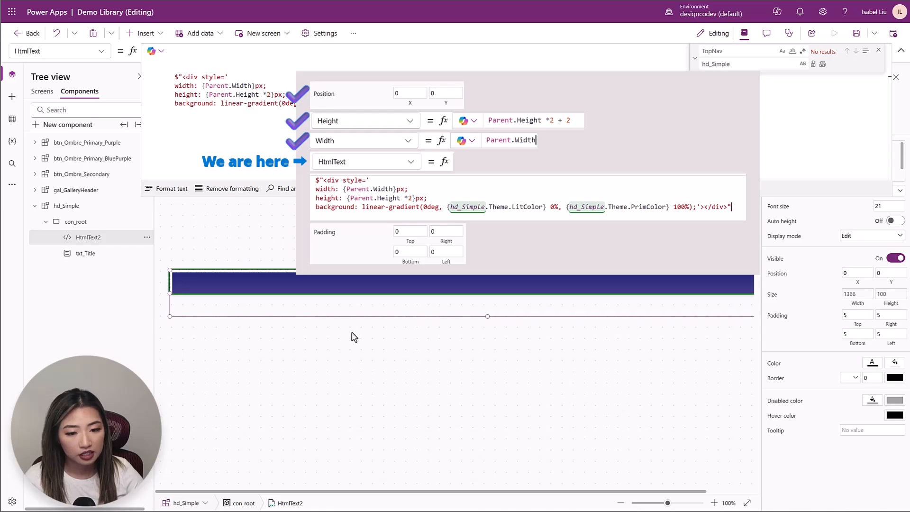
click(358, 290)
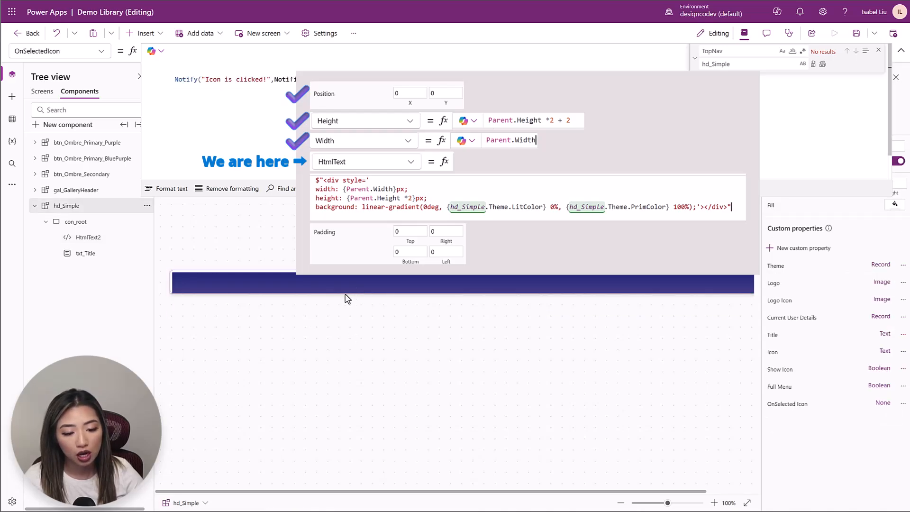
click(358, 290)
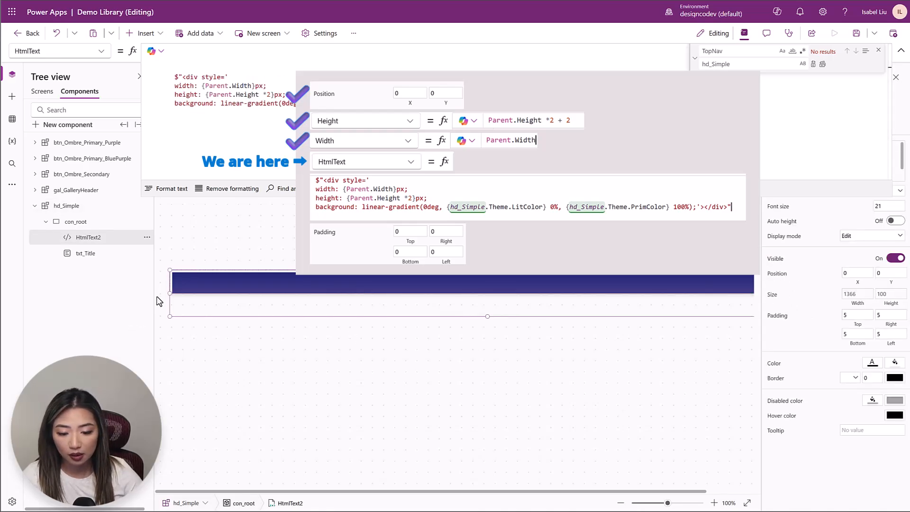
- Set the HTML text control's top, right, bottom and left padding to 0
click(870, 315)
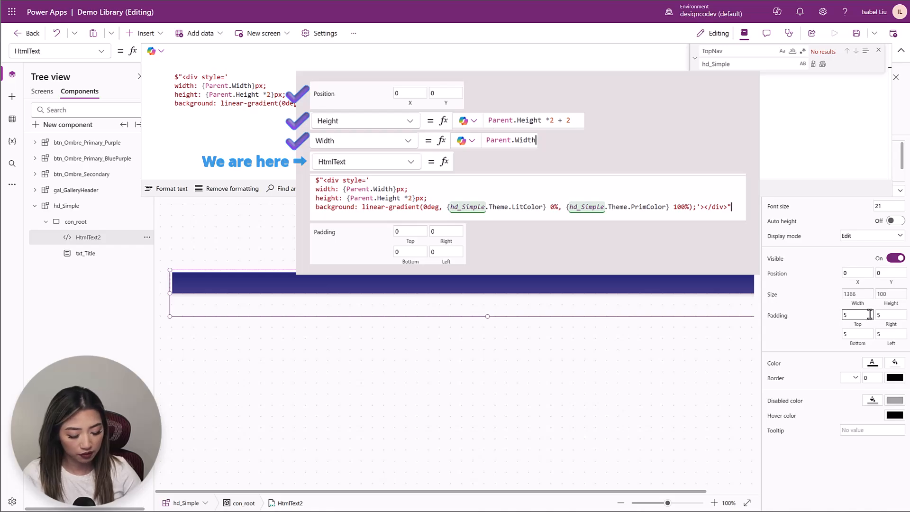
key(BackSpace)
text(0)
key(Tab)
text(0)
key(Tab)
text(0)
key(Tab)
text(0)
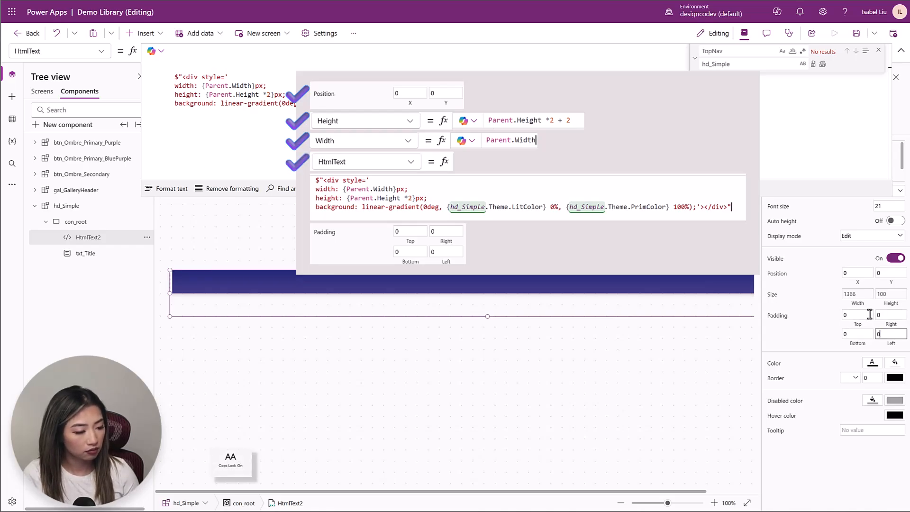
- Rename the HTML text control as HTML_bg and set its Y position to 0
double_click(128, 241)
text(HTML_b)
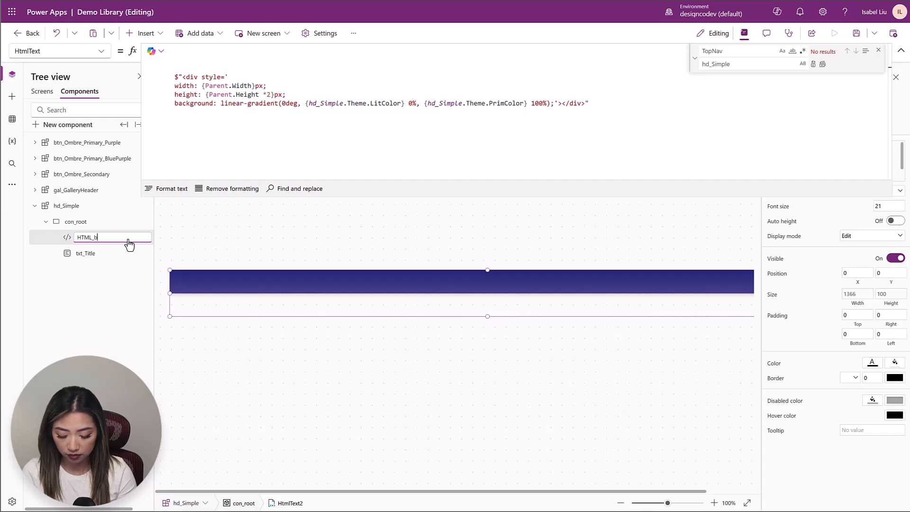
text(g)
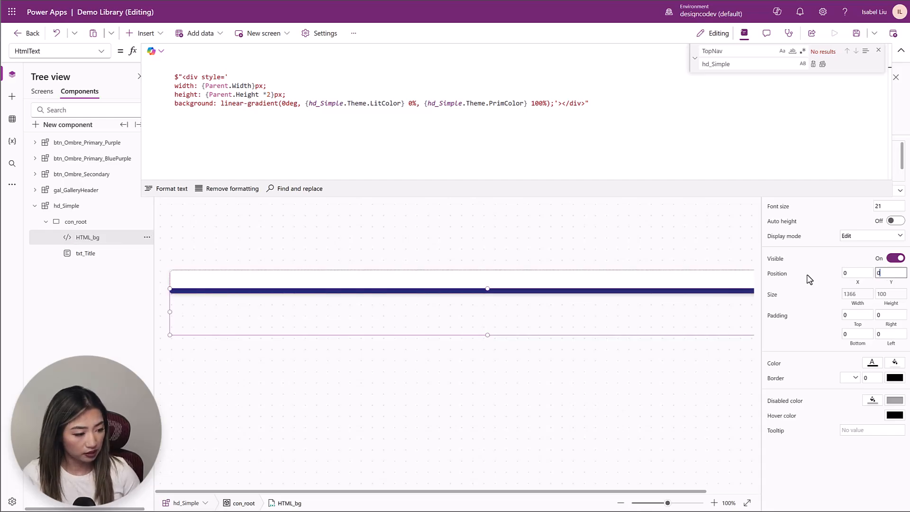
text(0)
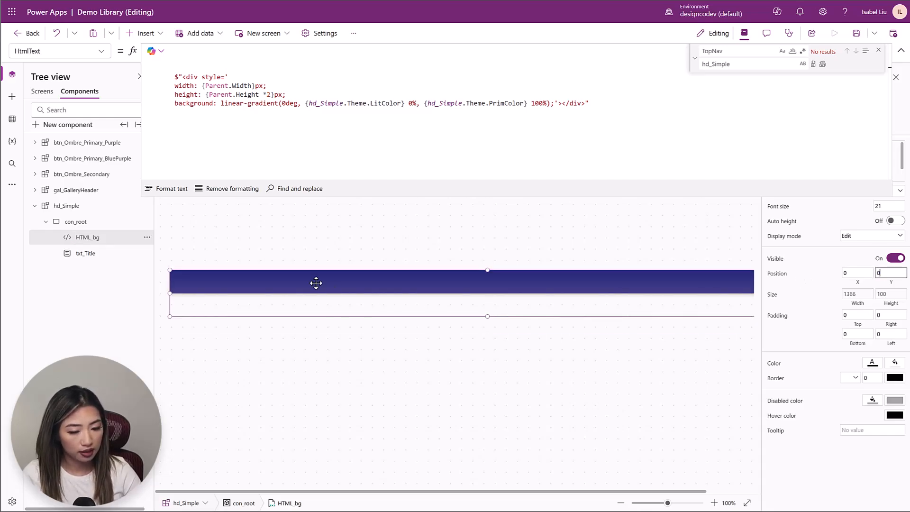
- Send HTML_bg to the back of con_root, behind txt_Title
click(147, 238)
mouse_move(181, 351)
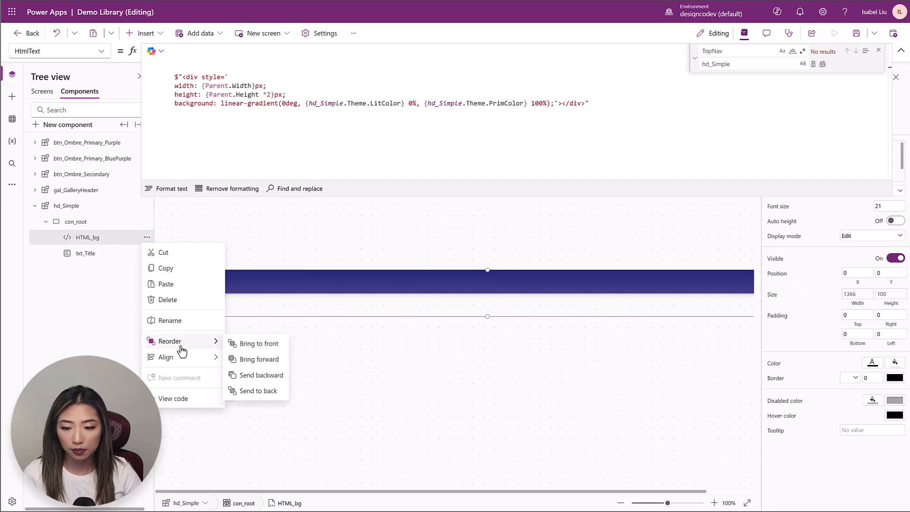
click(262, 390)
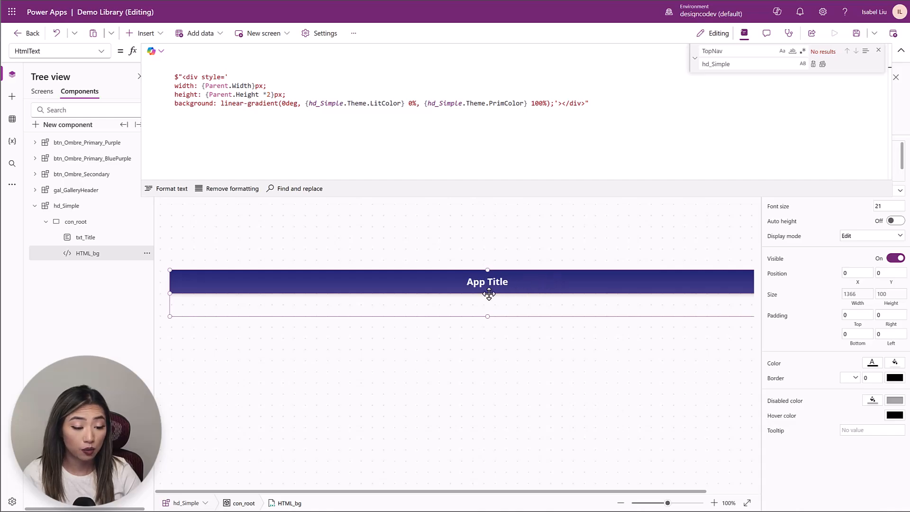
- Set the border radius of con_root to 0
click(423, 290)
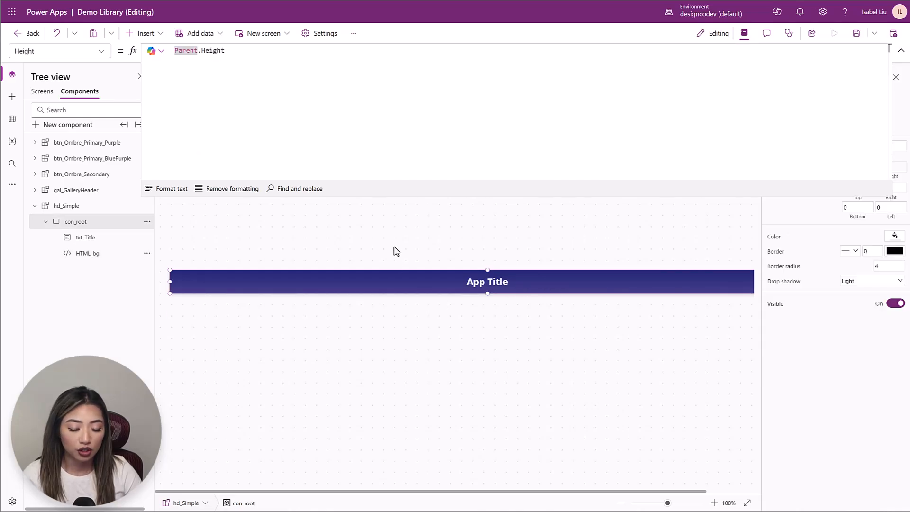
click(312, 254)
click(189, 290)
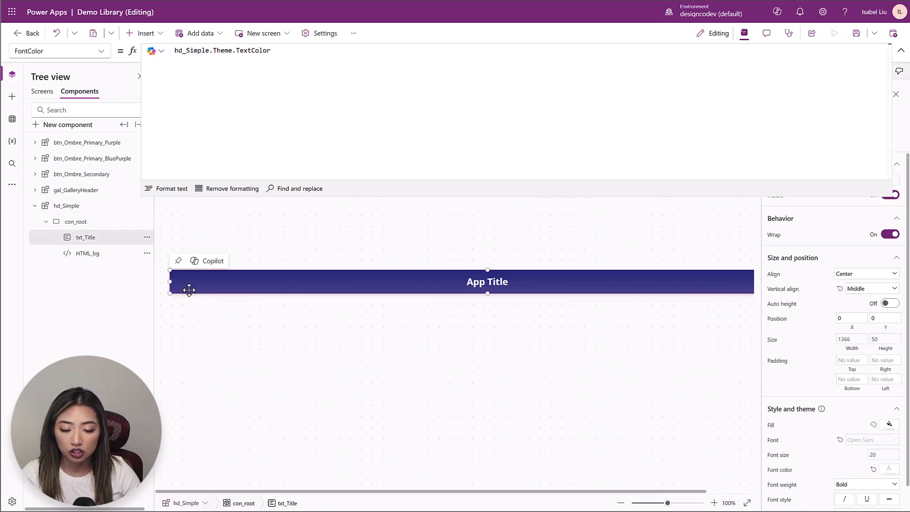
click(78, 224)
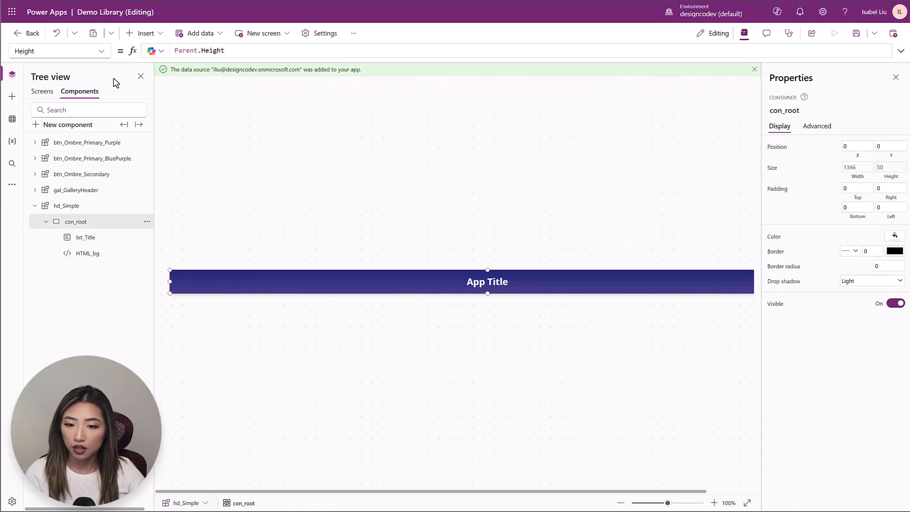
- Insert a horizontal container inside con_root
click(156, 32)
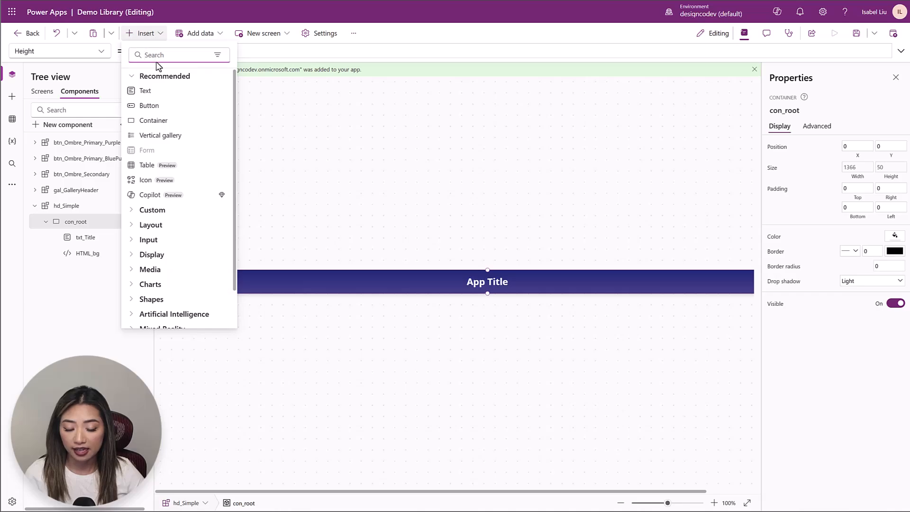
text(con)
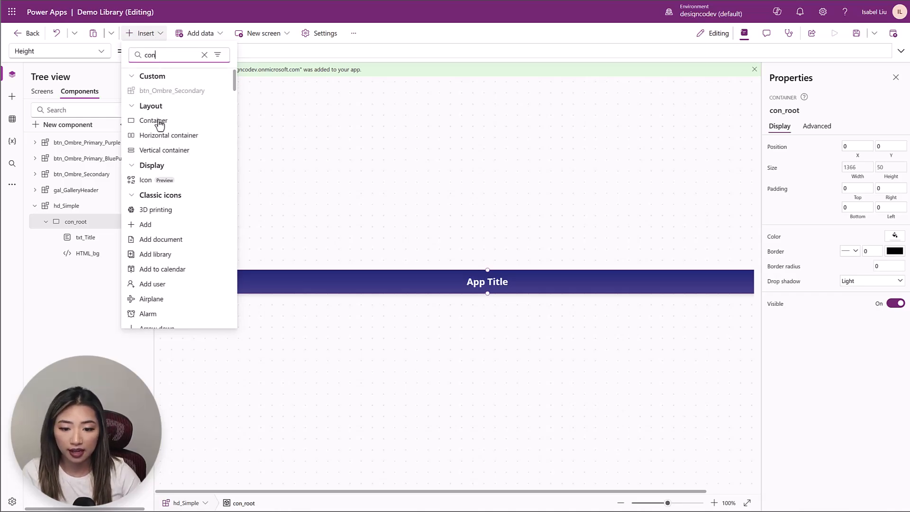
click(159, 143)
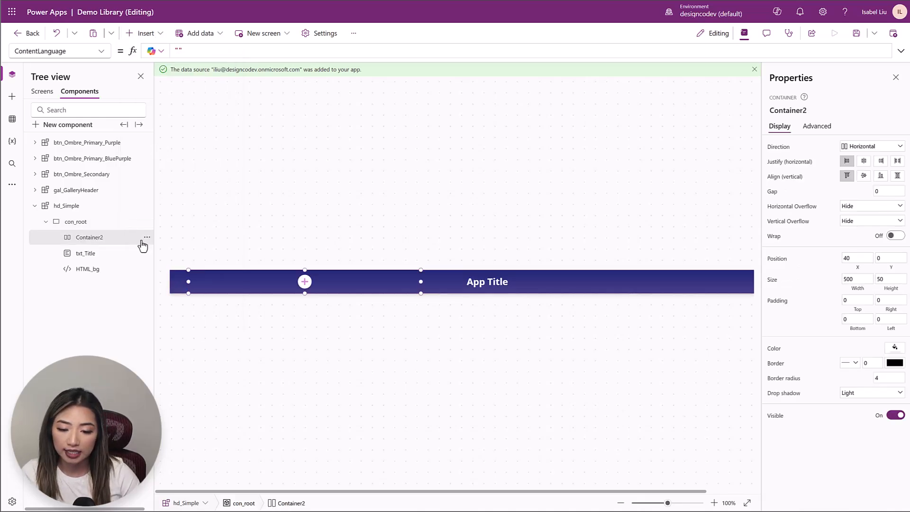
- Send the new horizontal container one level backward inside con_root so it sits behind txt_Title
click(147, 239)
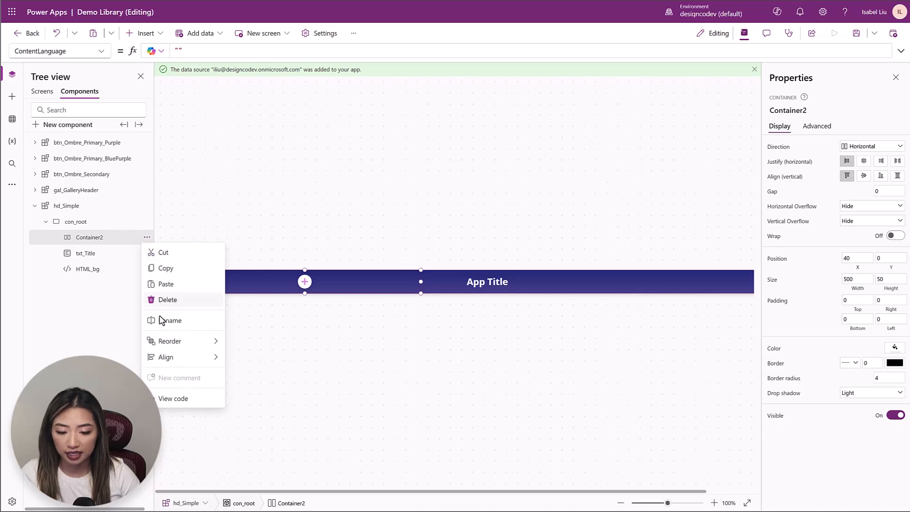
mouse_move(160, 346)
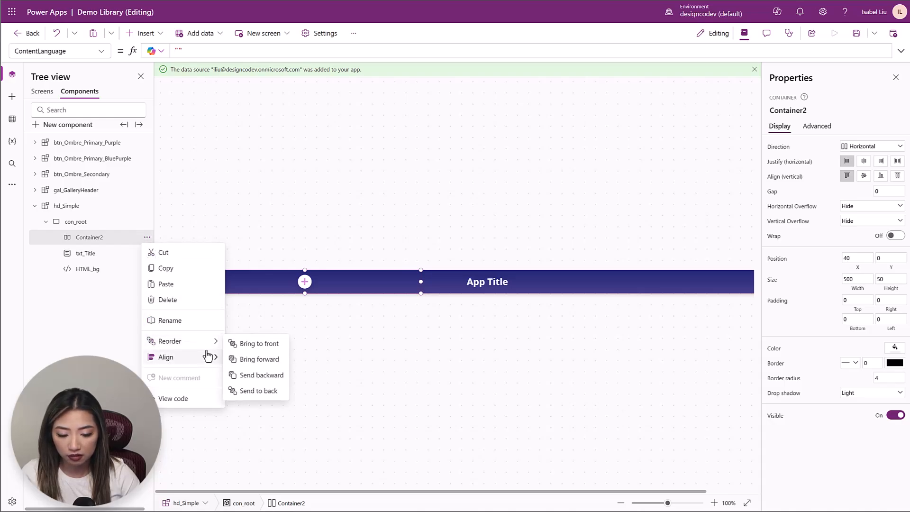
click(256, 379)
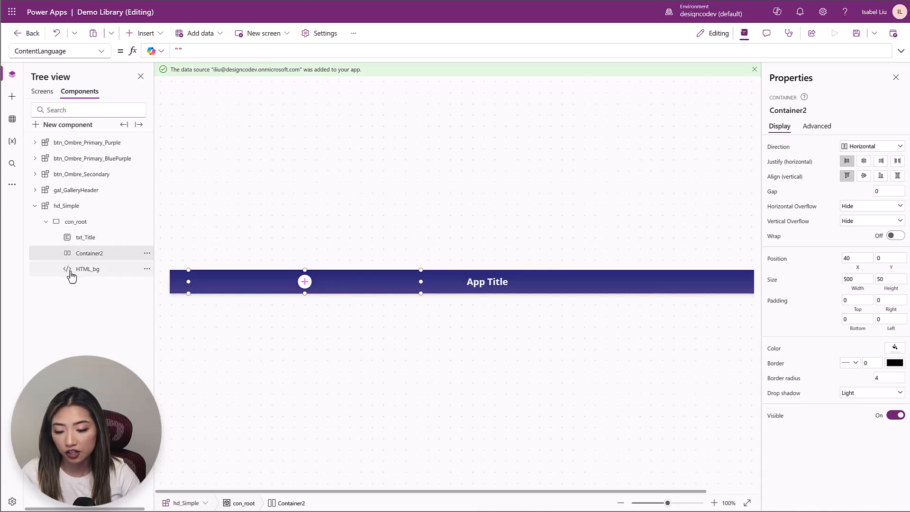
- Rename the horizontal container inside con_root as con_Menu
click(147, 253)
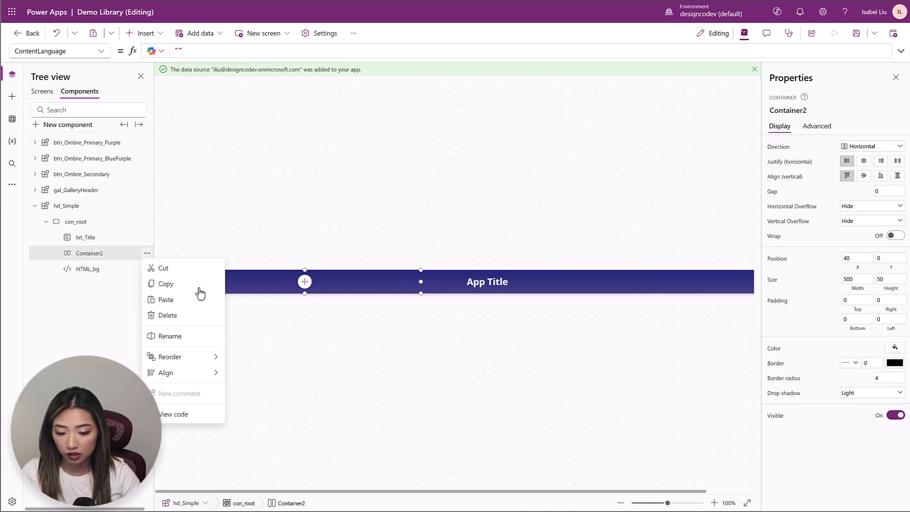
click(210, 337)
text(con_)
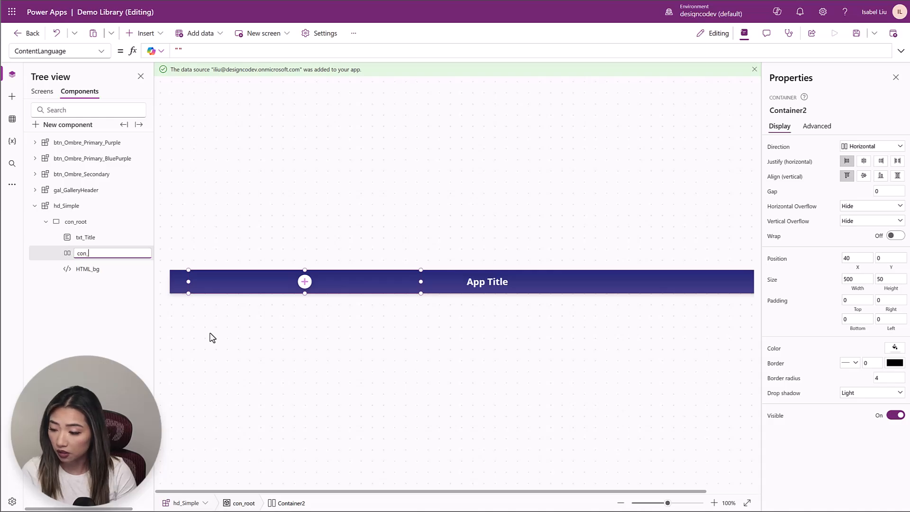
text(Menu)
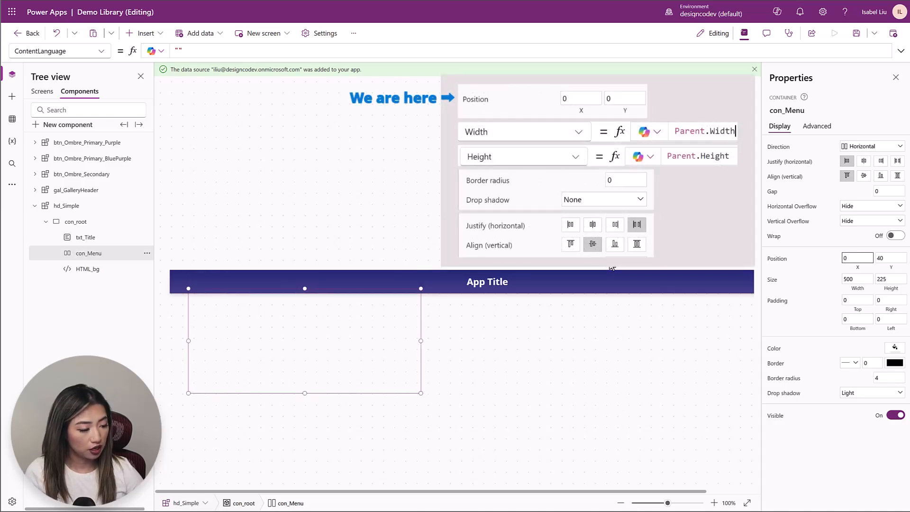
- Set the position of con_Menu to X 0 and Y 0
key(Tab)
text(0)
key(Tab)
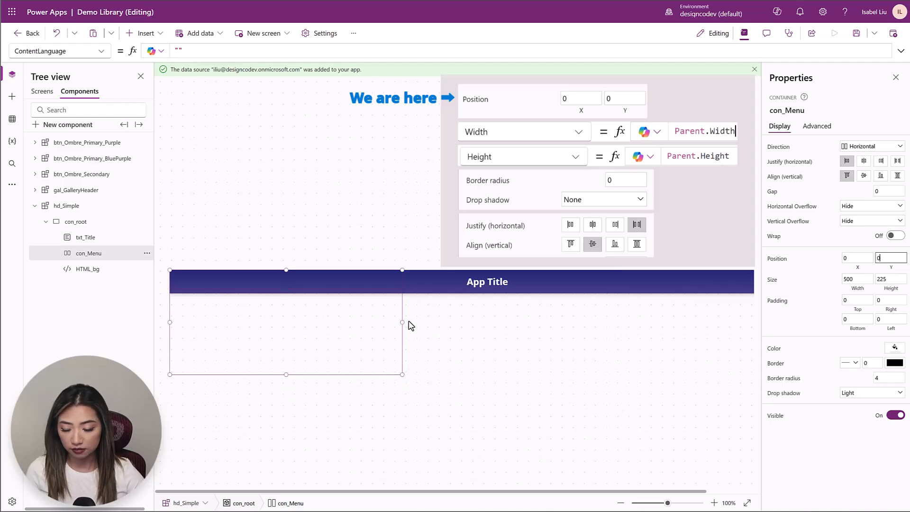
- Set con_Menu's width formula to Parent.Width and its height formula to Parent.Height
key(equal)
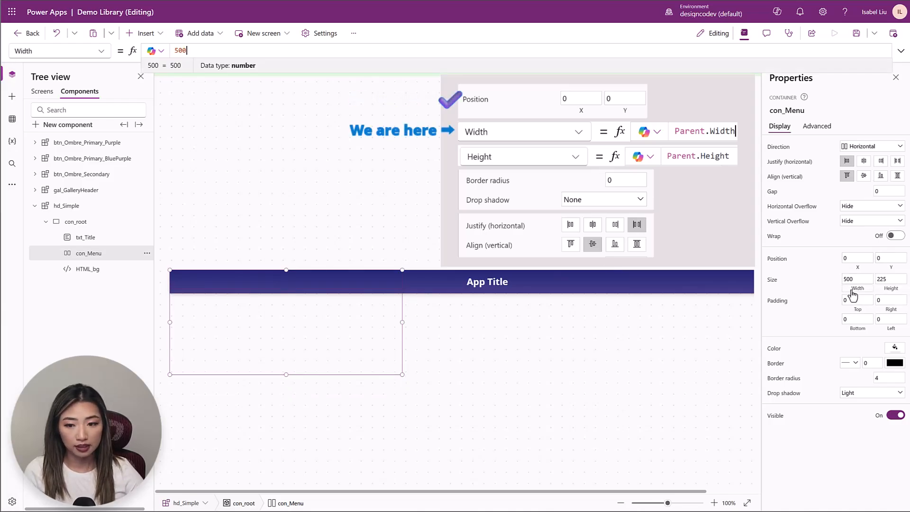
text(Parent.Width)
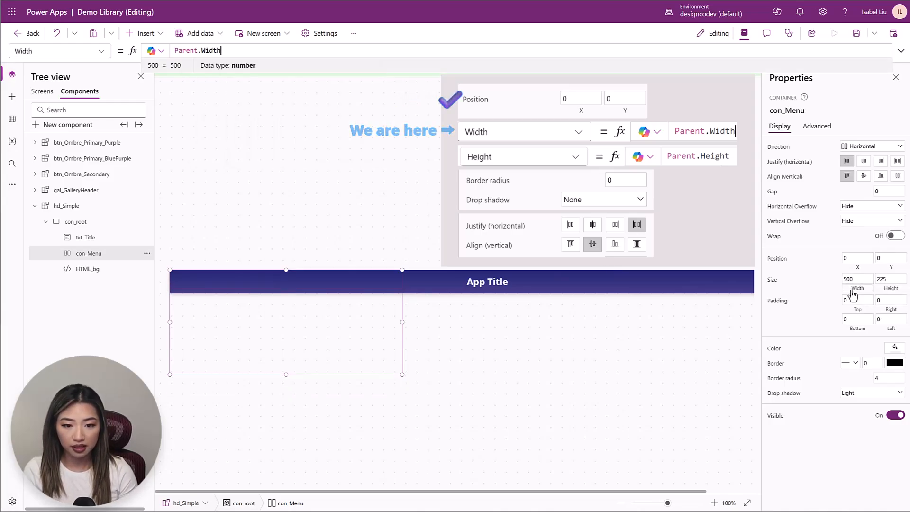
click(890, 290)
text(Pa)
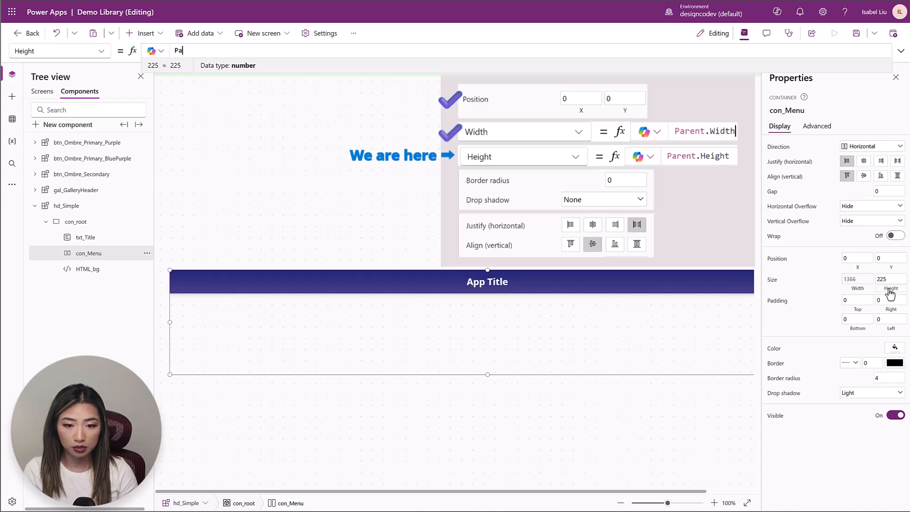
text(rent.Height)
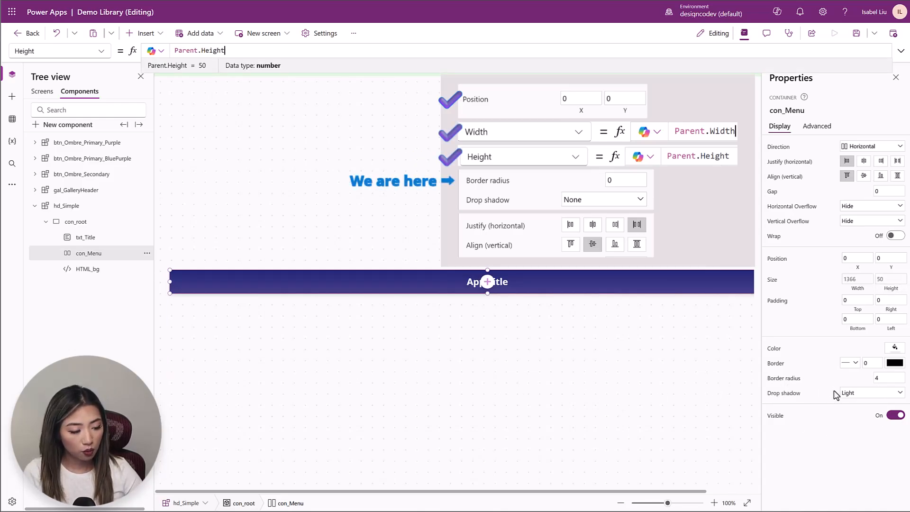
- Style con_Menu with drop shadow None and border radius 0, and lay it out with space-between justification and centred vertical alignment
click(870, 394)
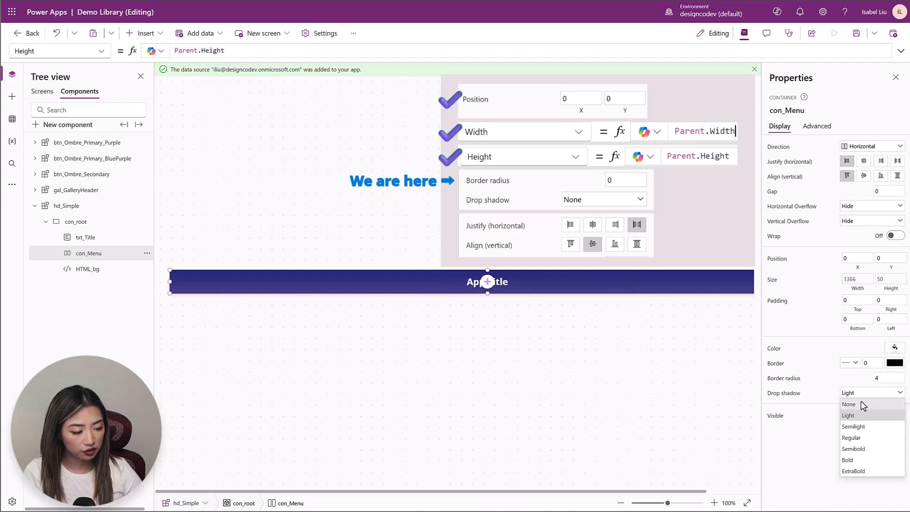
click(861, 405)
double_click(891, 379)
text(0)
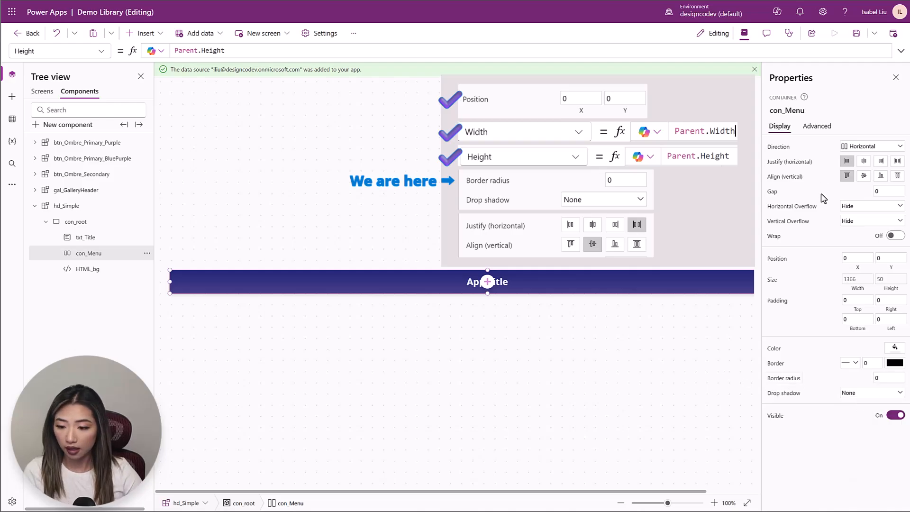
click(864, 177)
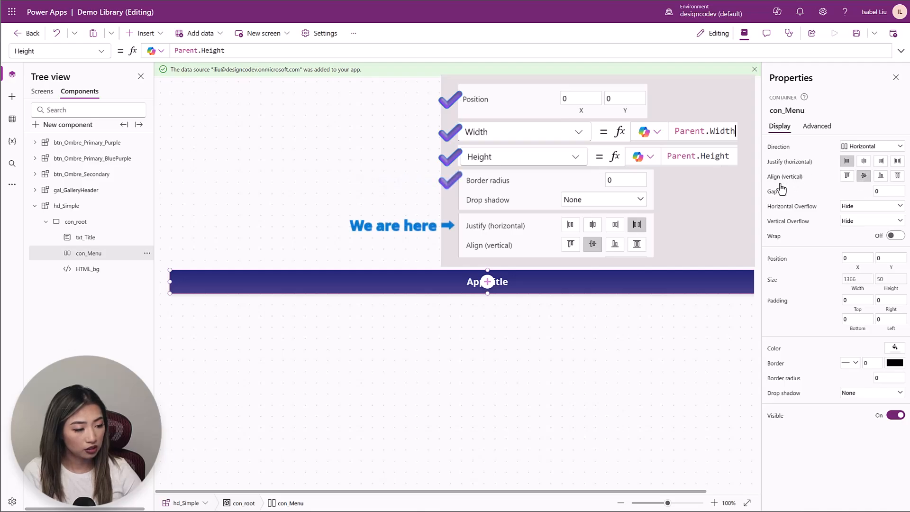
click(898, 166)
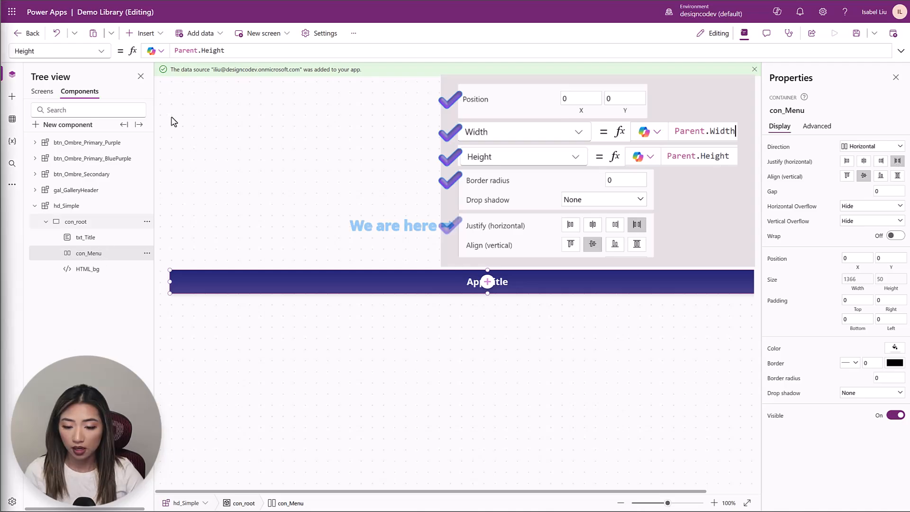
- Insert an image control inside con_Menu and rename it img_LogoIcon
click(145, 33)
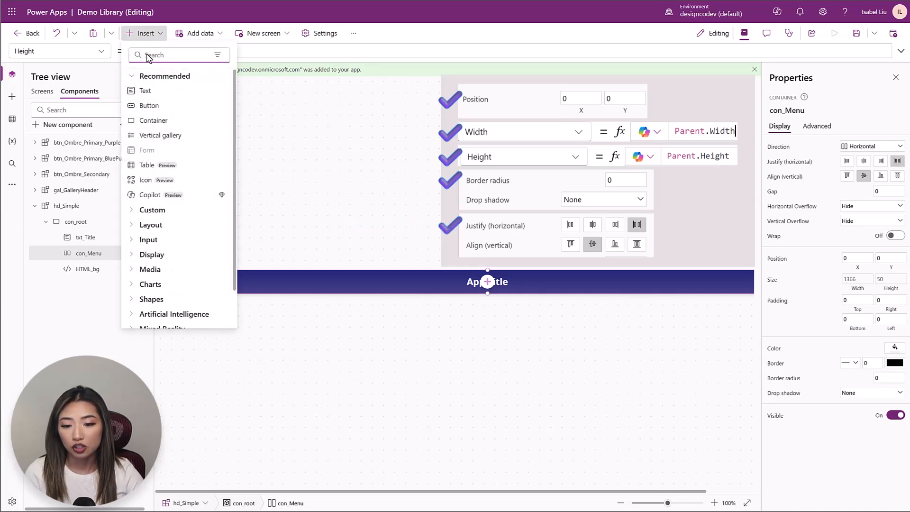
text(img)
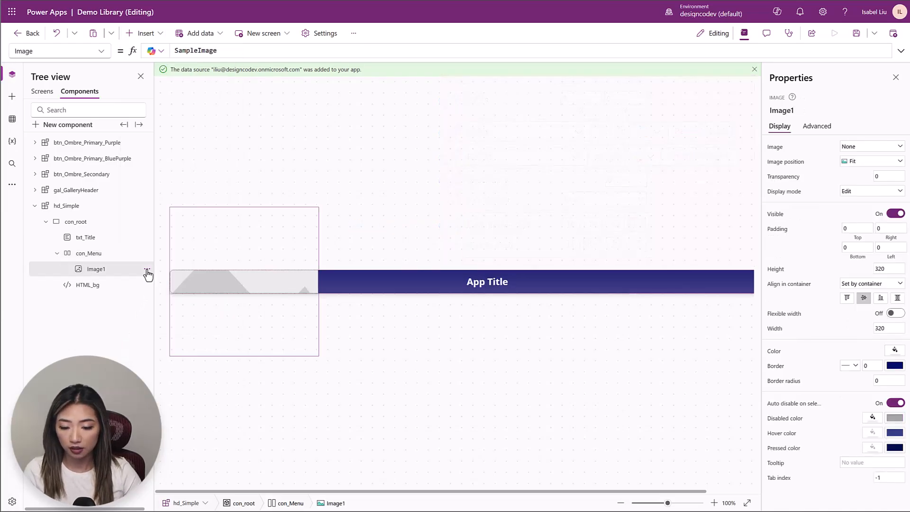
click(148, 269)
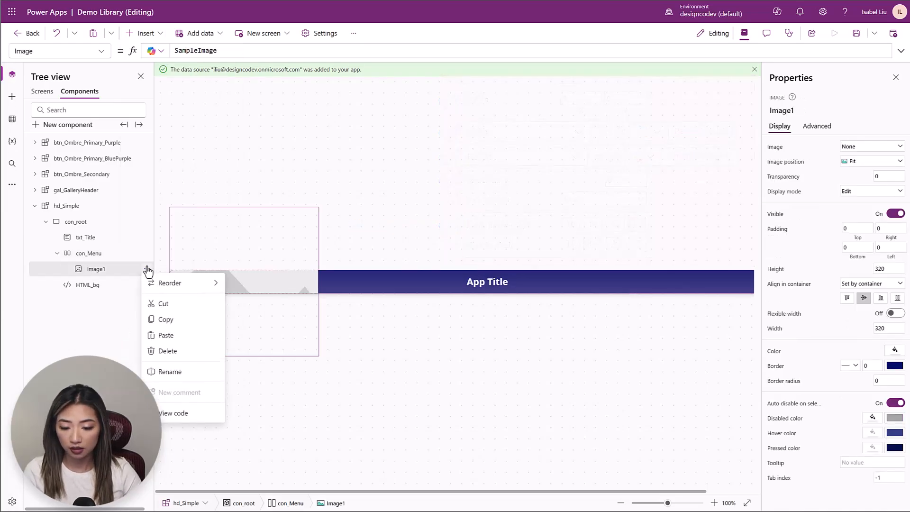
click(170, 372)
key(BackSpace)
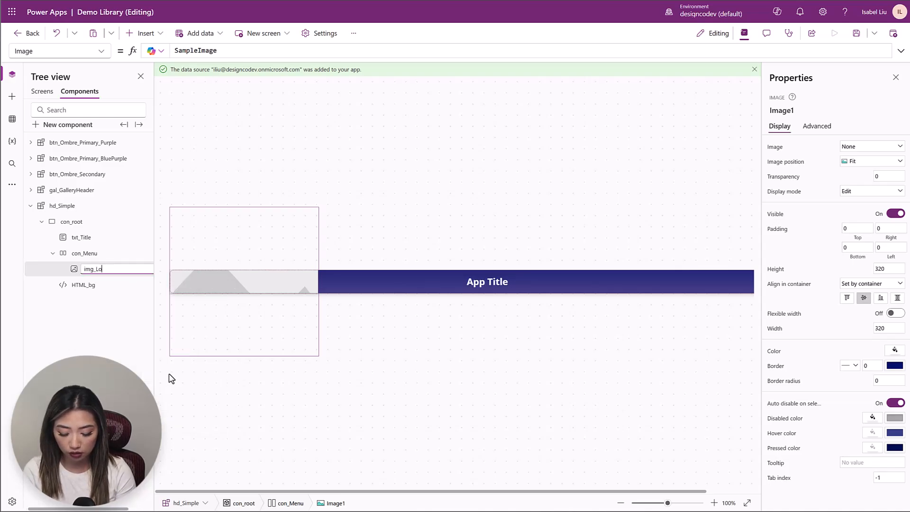
key(Escape)
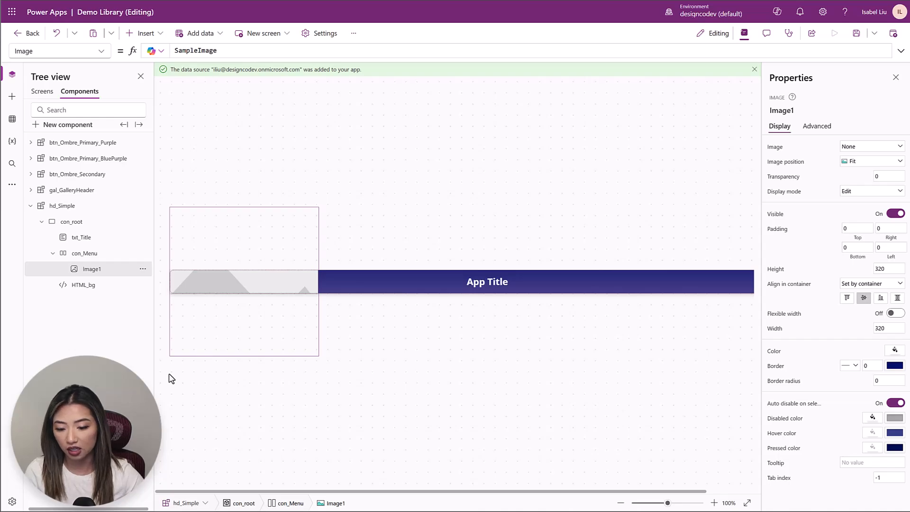
- Insert a second image control inside con_Menu and rename it img_LogoFull
click(144, 32)
text(i)
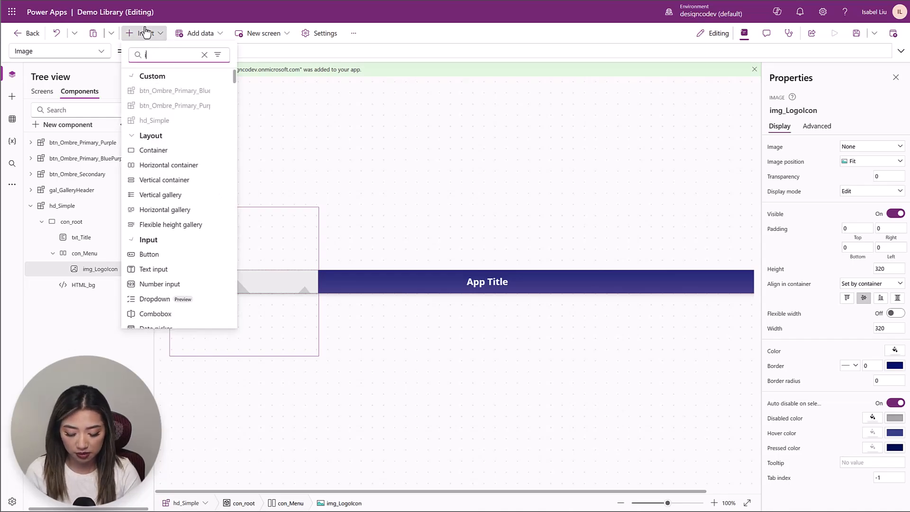
text(mage)
click(148, 91)
text(img_Logo)
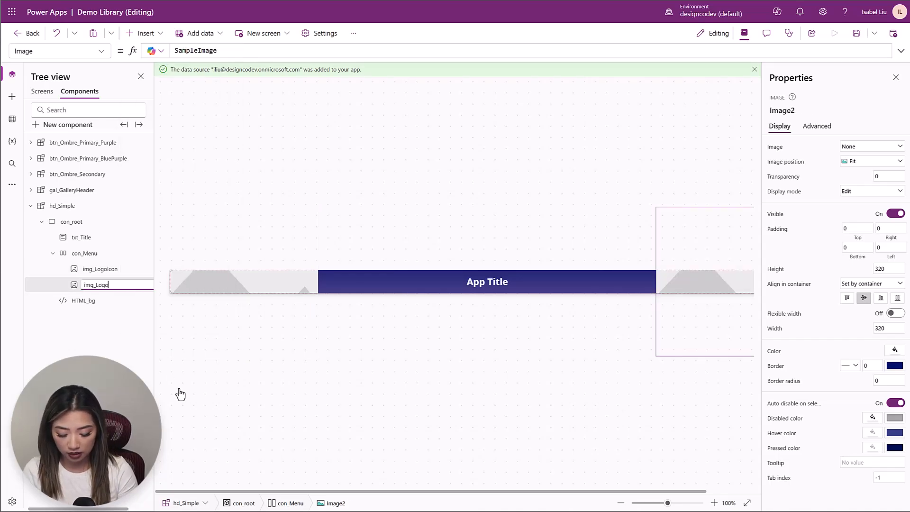
text(Full)
key(Return)
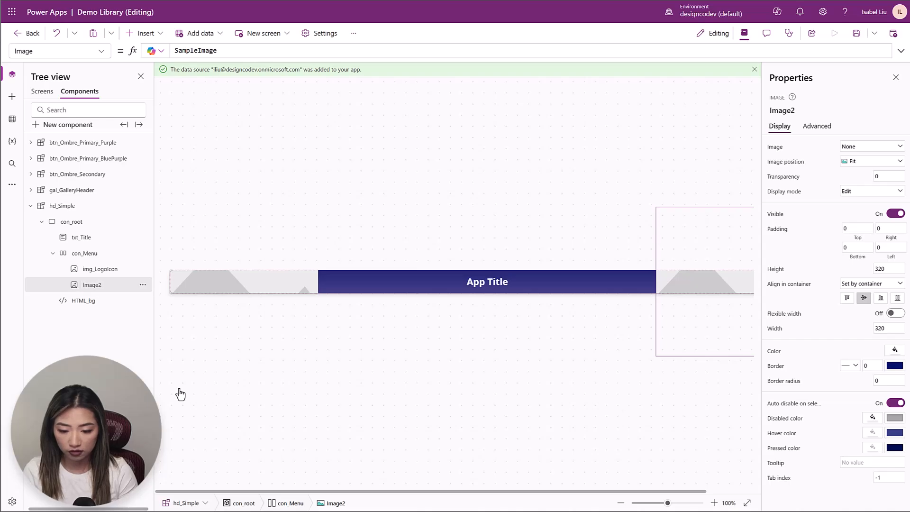
- Set the Image formula of img_LogoIcon to hd_Simple.LogoIcon
key(Up)
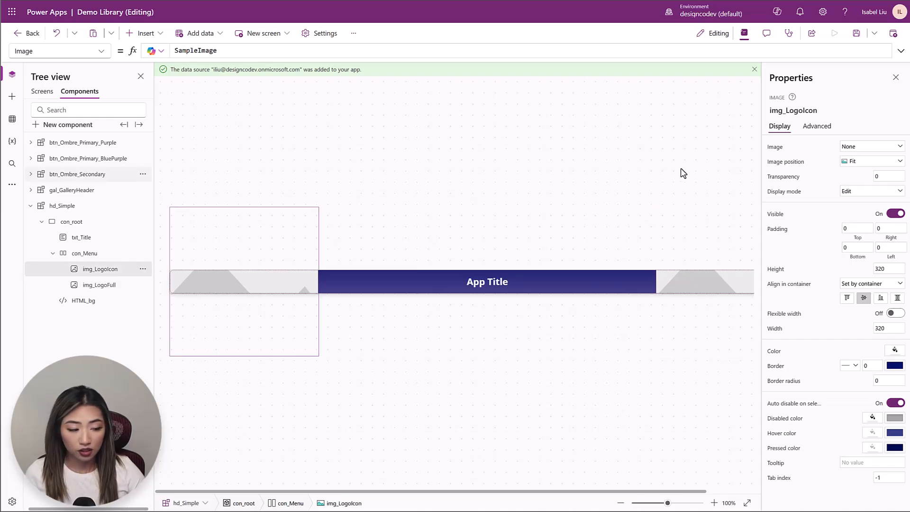
click(778, 150)
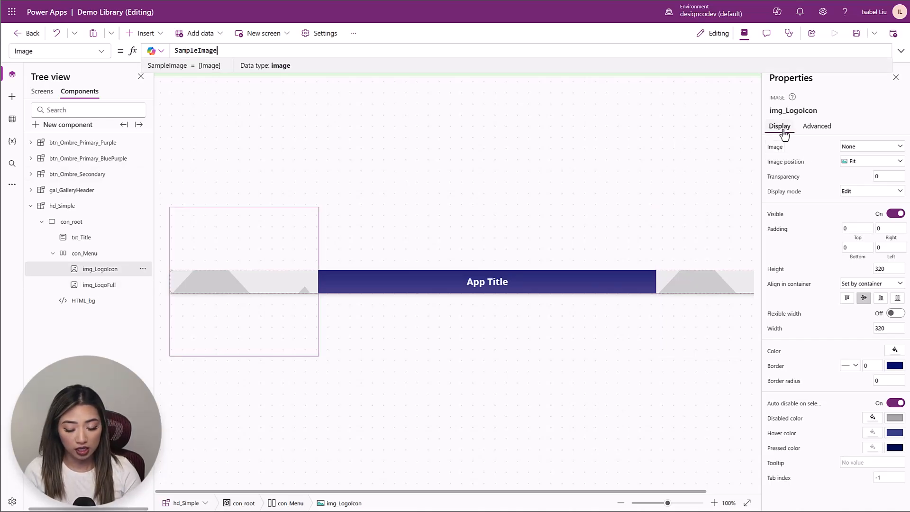
key(ctrl+a)
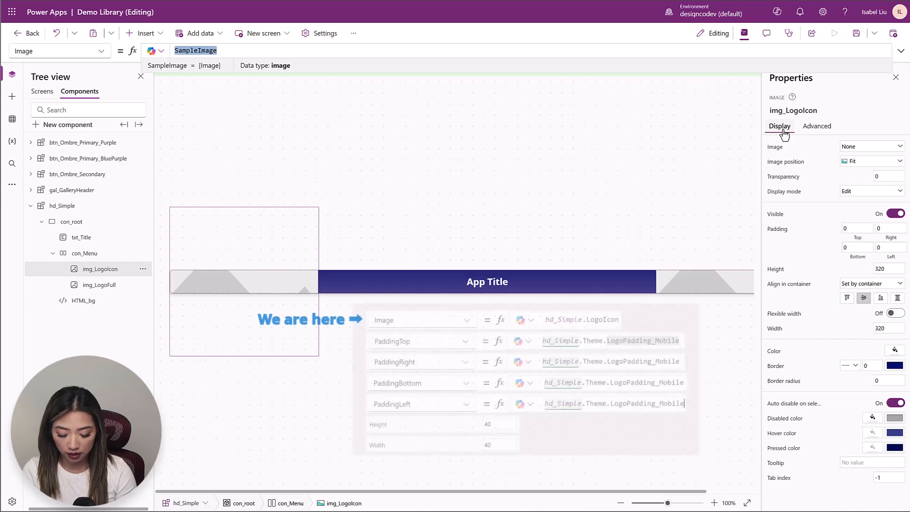
text(hd_Simple)
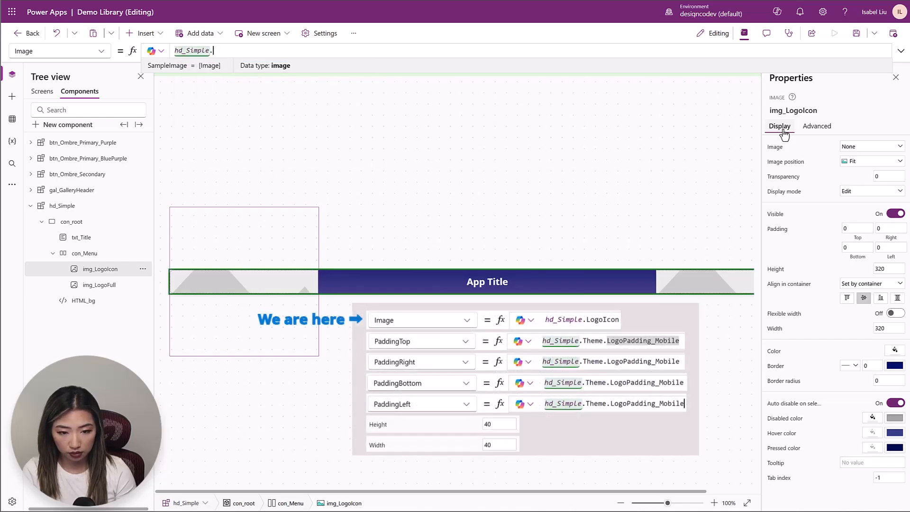
text(.)
key(Down)
key(Return)
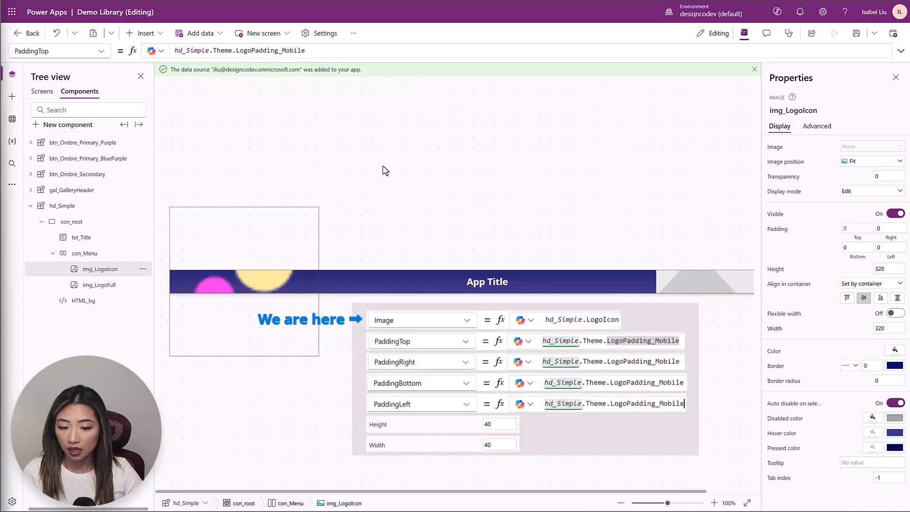
- Set the top, right, bottom and left padding of img_LogoIcon to hd_Simple.Theme.LogoPadding_Mobile
click(406, 52)
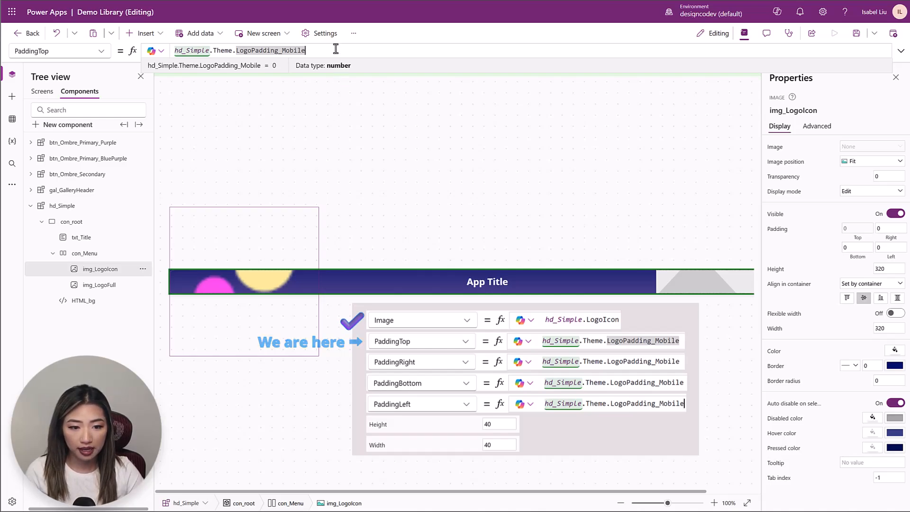
key(ctrl+a)
key(ctrl+c)
click(888, 239)
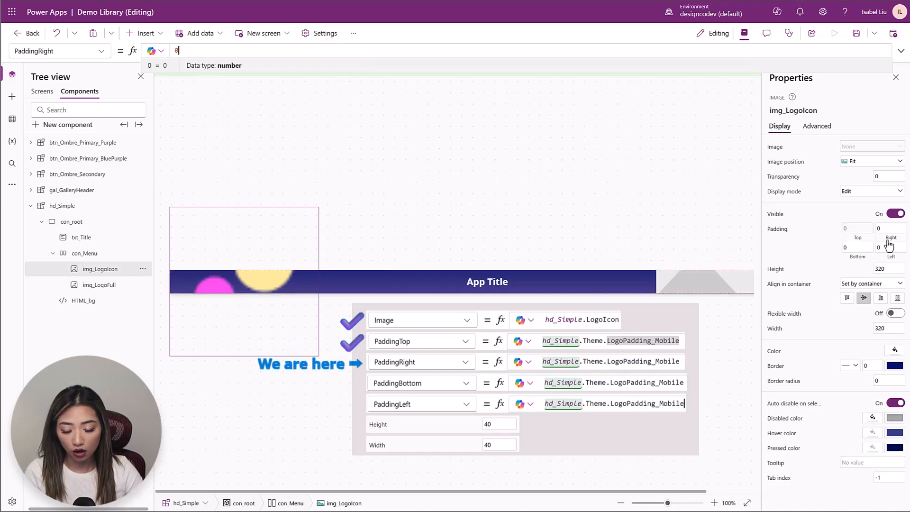
key(ctrl+a)
key(ctrl+v)
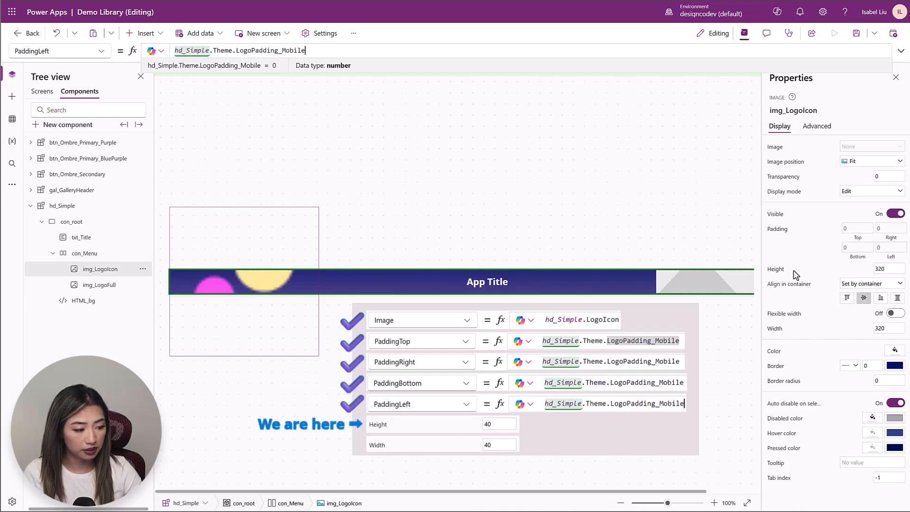
- Set the height and width of img_LogoIcon to 40
click(775, 271)
key(BackSpace)
key(BackSpace)
key(BackSpace)
text(40)
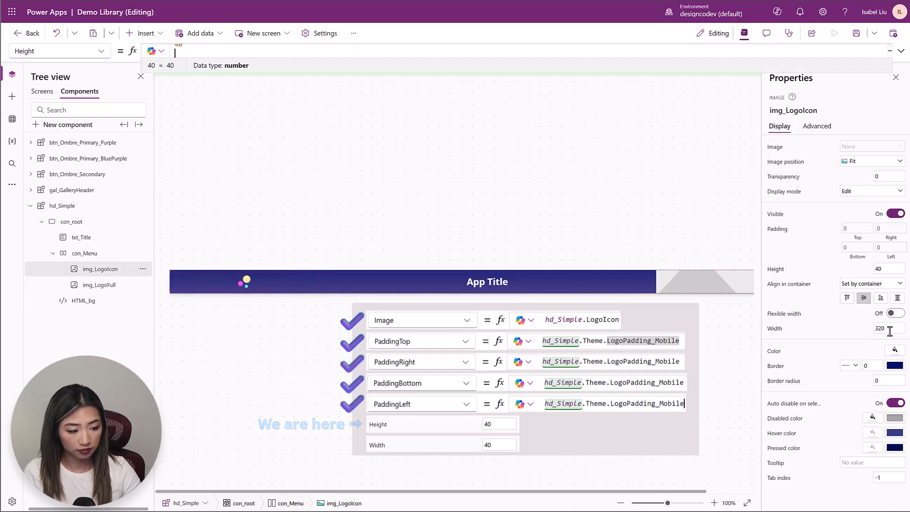
click(889, 328)
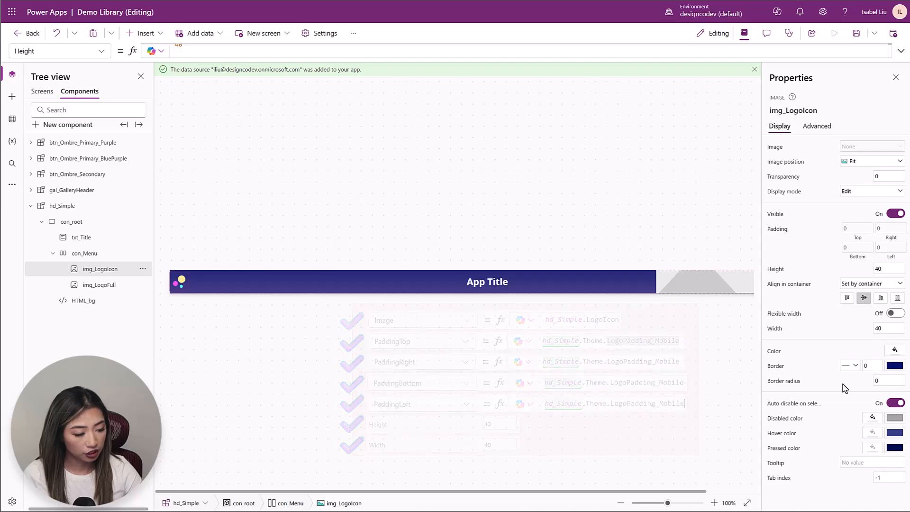
- Set the Image formula of img_LogoFull to hd_Simple.Logo
click(101, 287)
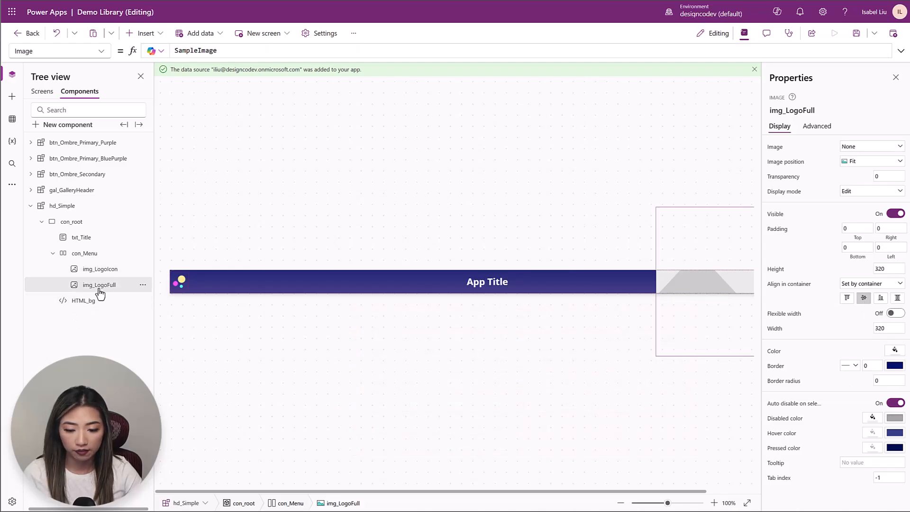
click(783, 152)
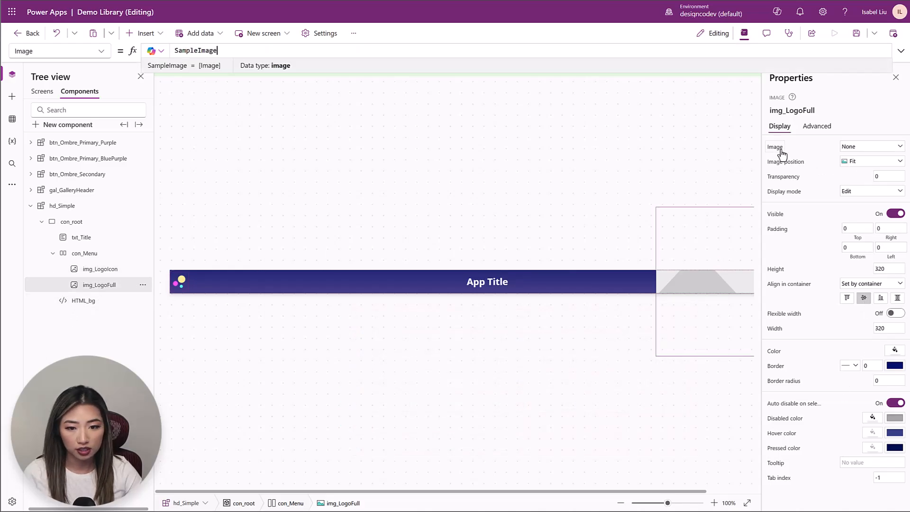
text(hd_Simple)
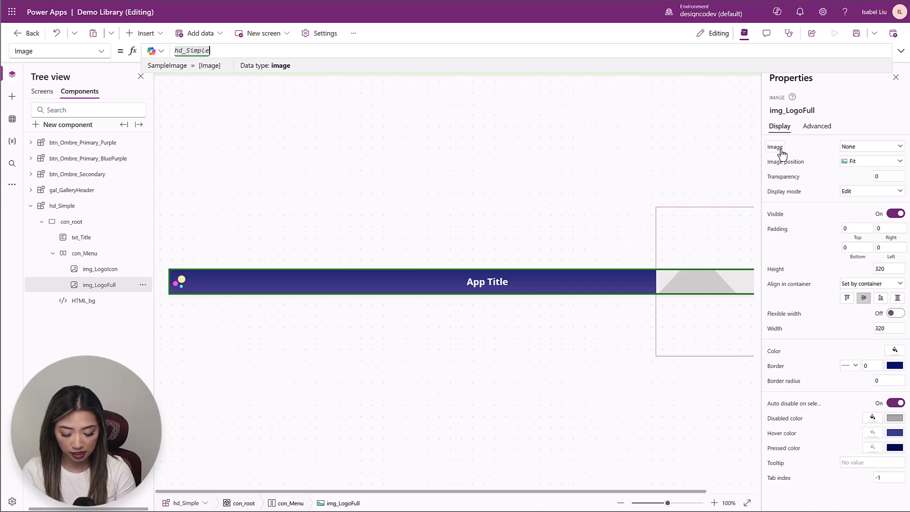
text(.Logo)
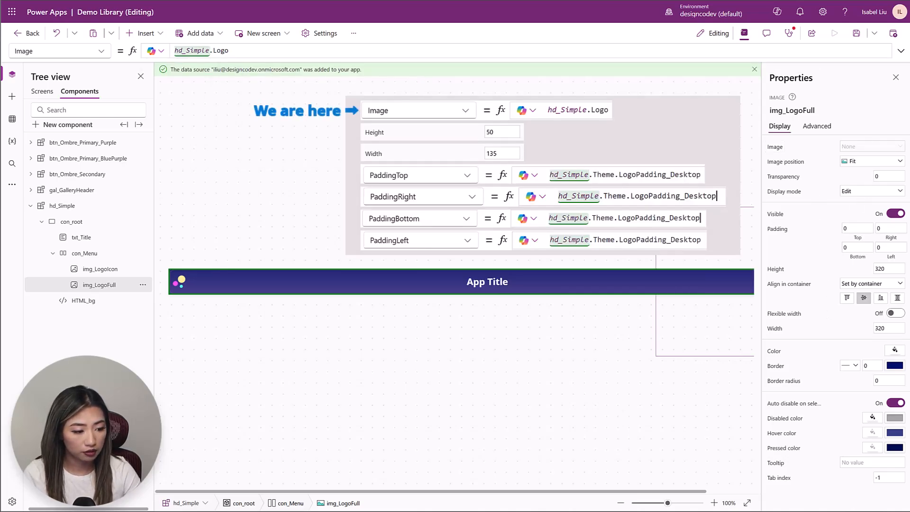
click(788, 252)
- Set the height of img_LogoFull to 50 and its width to 135
drag(896, 270, 849, 273)
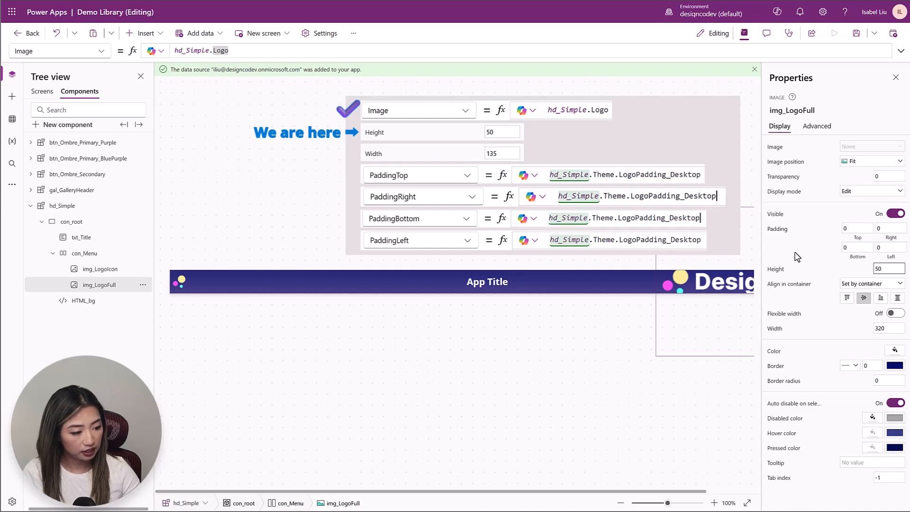
text(50)
key(Return)
drag(897, 328, 852, 331)
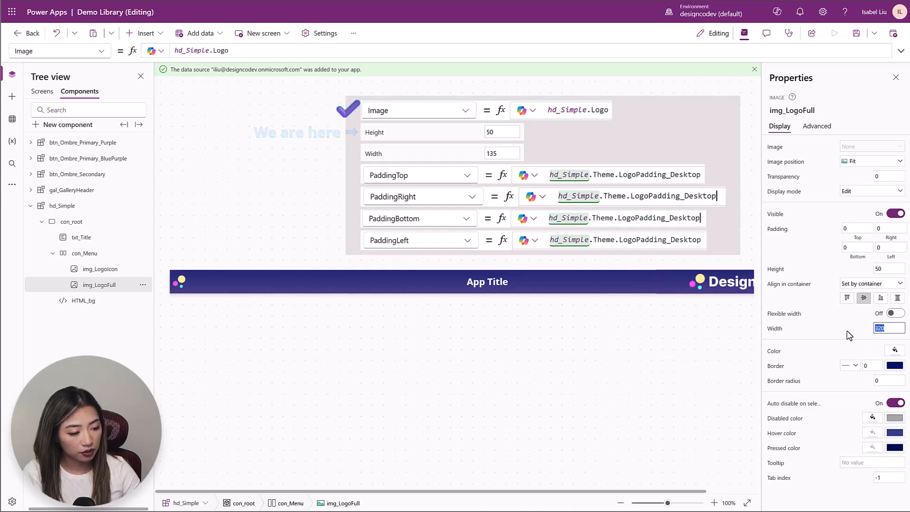
text(135)
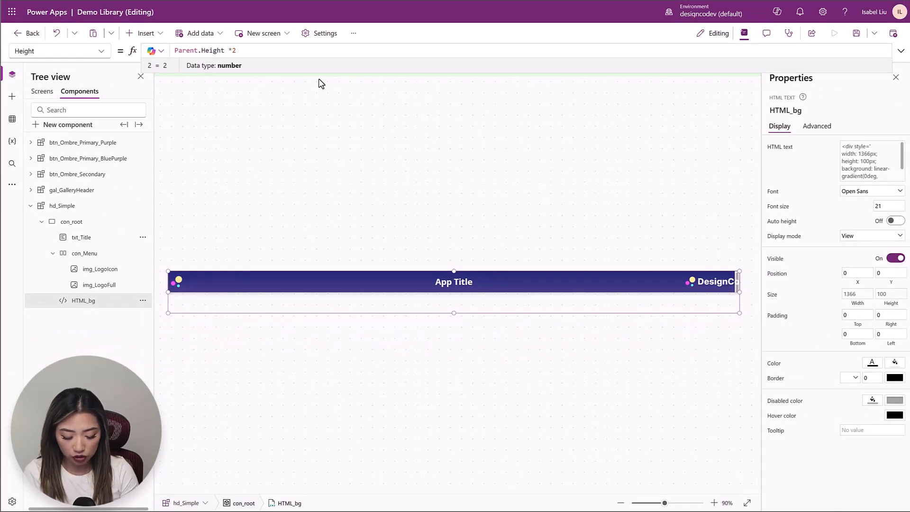
- Set the Height formula of HTML_bg to Parent.Height *2 + 1
text(1)
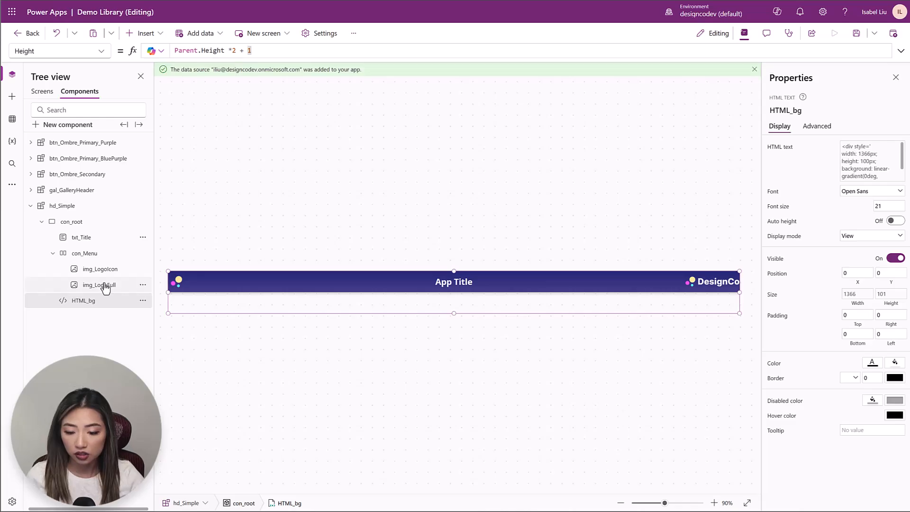
- Set the top, right, bottom and left padding of img_LogoFull to hd_Simple.Theme.LogoPadding_Desktop
click(149, 283)
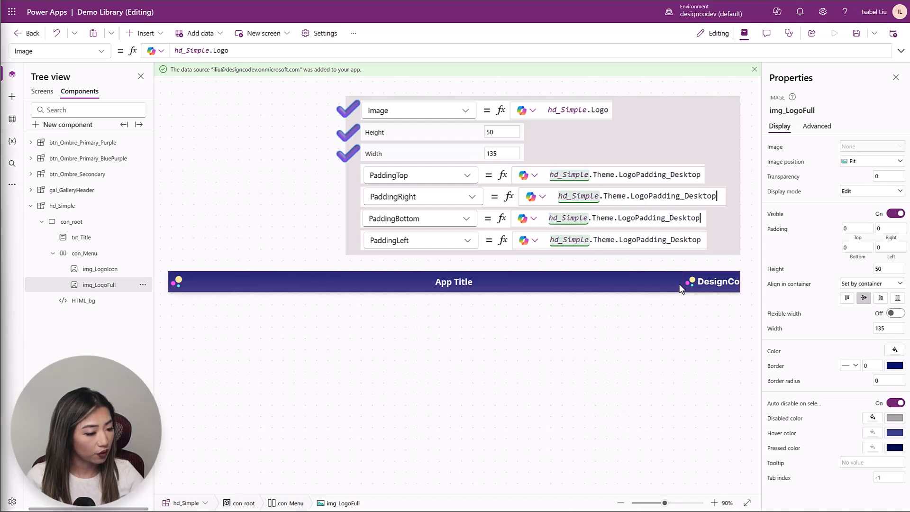
click(858, 242)
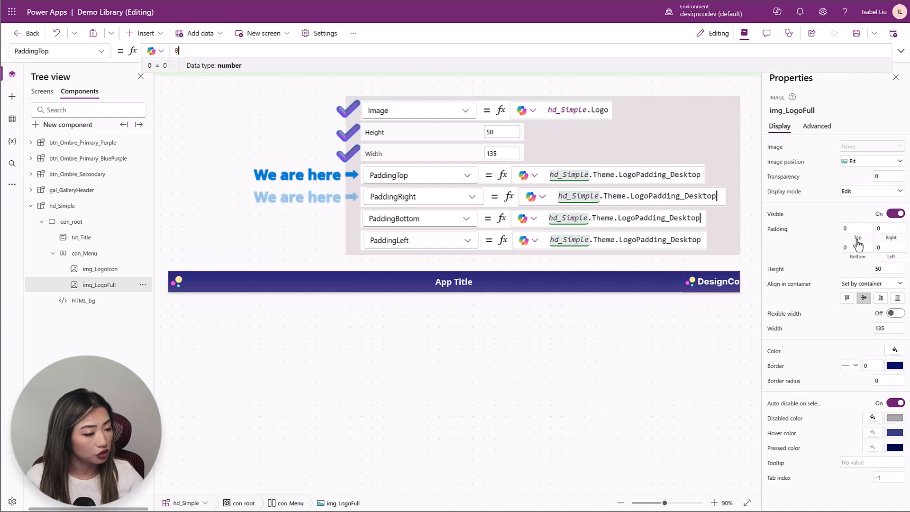
key(BackSpace)
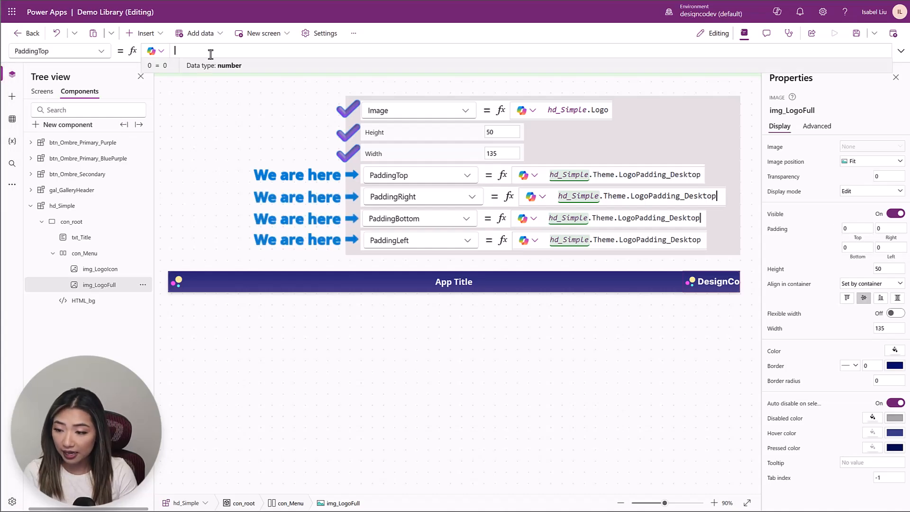
text(hd_Simple.Theme.LogoPadding_Desktop)
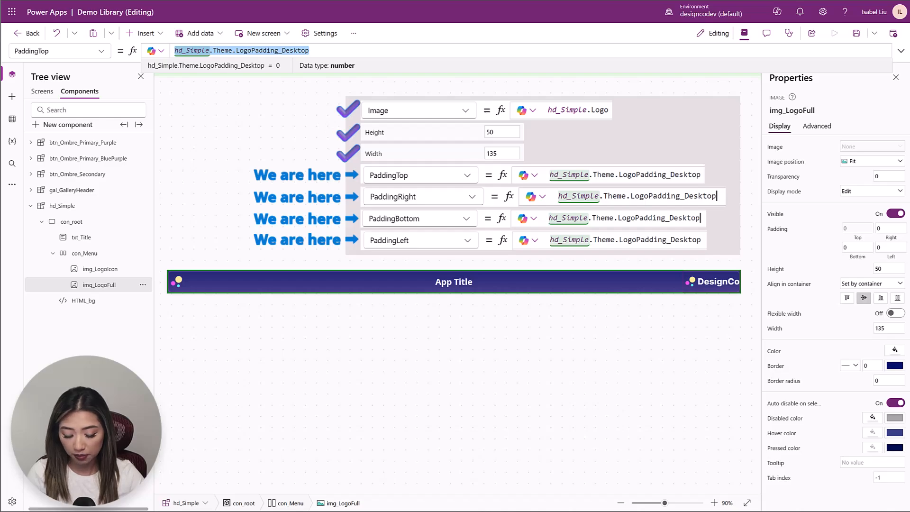
click(882, 231)
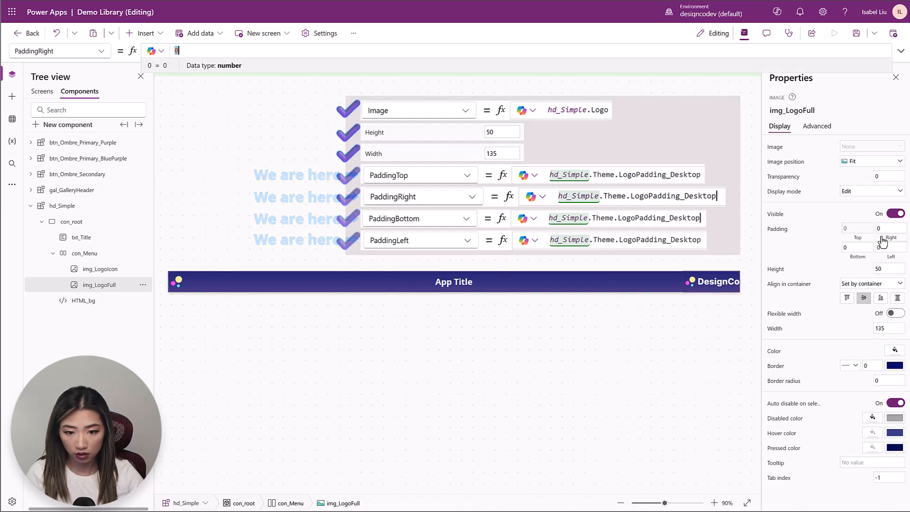
text(hd_Simple.Theme.LogoPadding_Desktop)
click(855, 256)
text(hd_Simple.Theme.LogoPadding_Desktop)
click(886, 258)
text(hd_Simple.Theme.LogoPadding_Desktop)
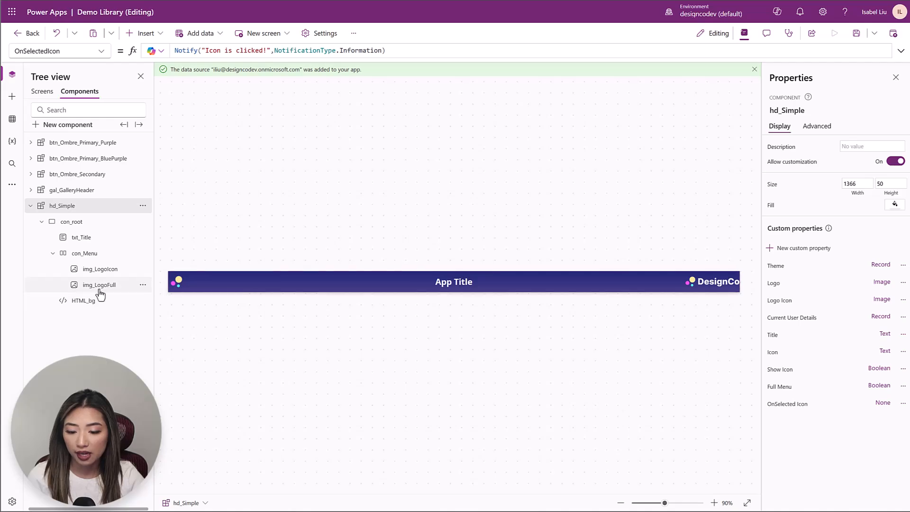
- Insert a horizontal container inside con_Menu after img_LogoFull and rename it con_UserDetails
click(100, 273)
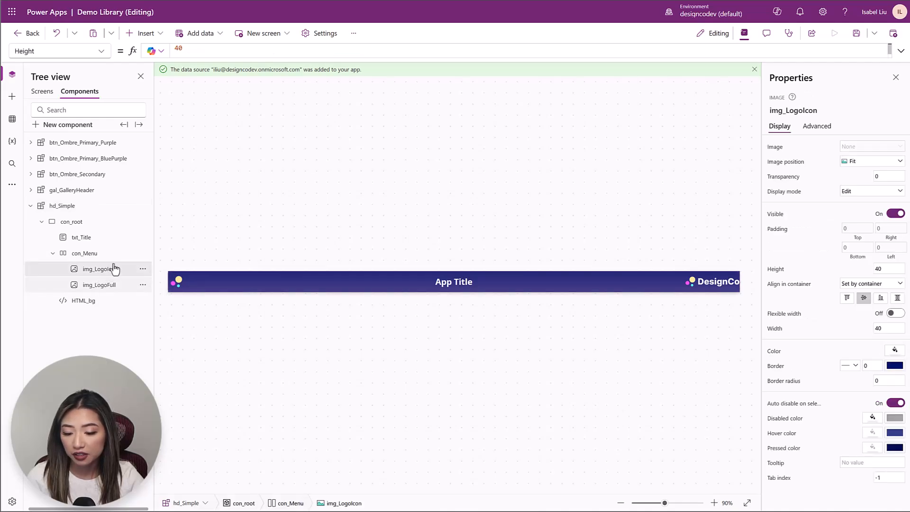
click(99, 281)
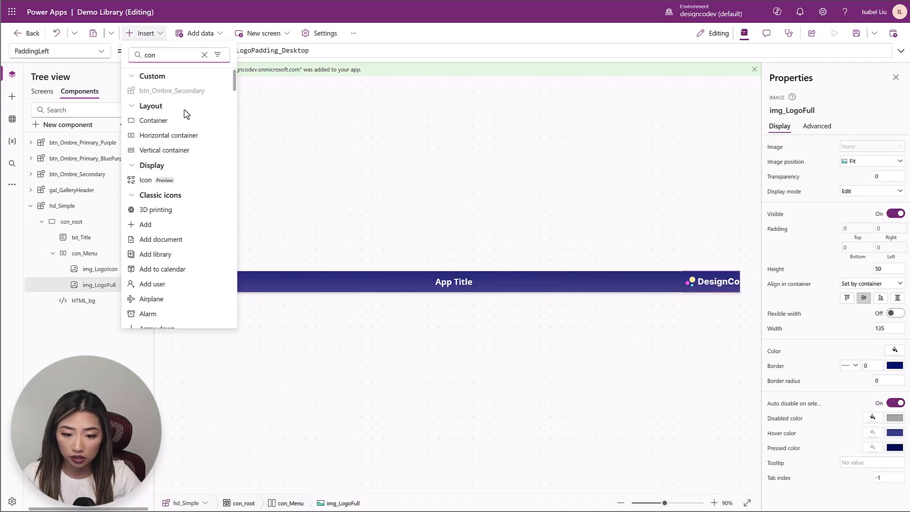
click(185, 138)
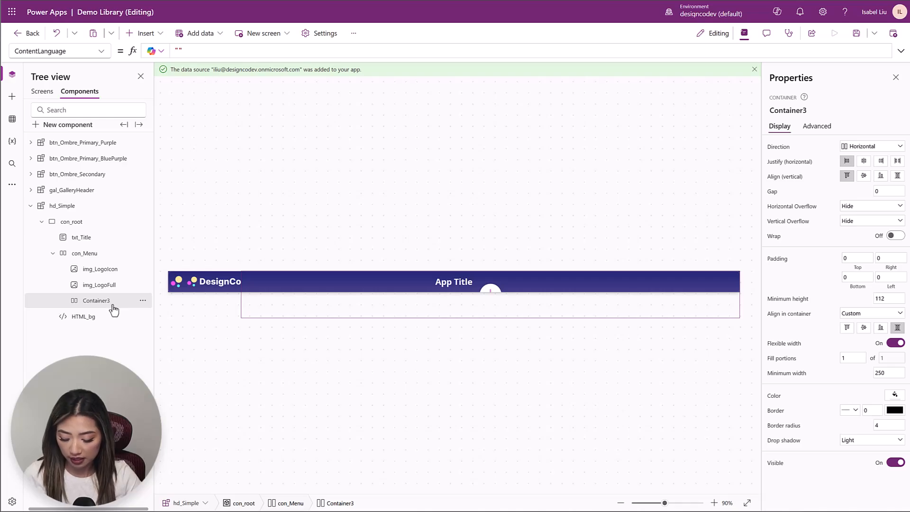
double_click(113, 304)
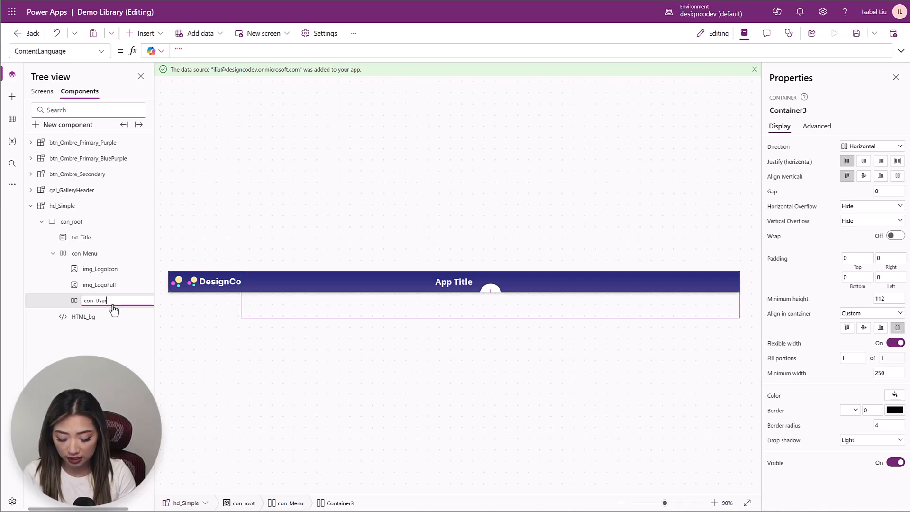
text(con_UserDetails)
- Justify con_UserDetails horizontally to the end, align it vertically to the middle, and set its gap to 5
drag(885, 194, 757, 194)
text(5)
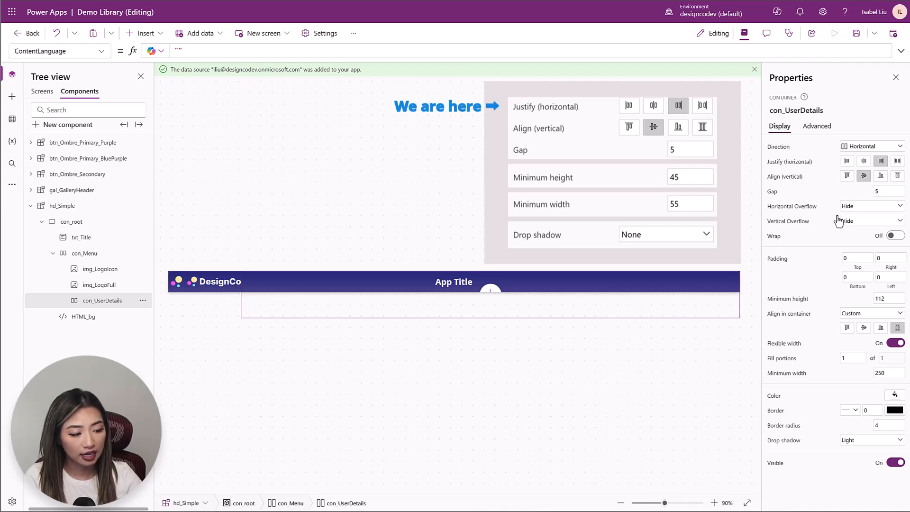
- Set the minimum height of con_UserDetails to 45 and minimum width to 55, with drop shadow None
click(785, 301)
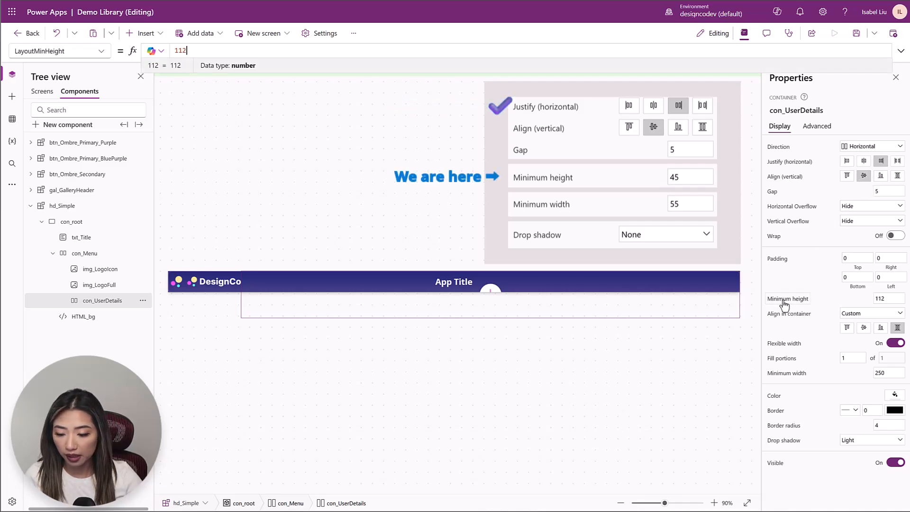
text(45)
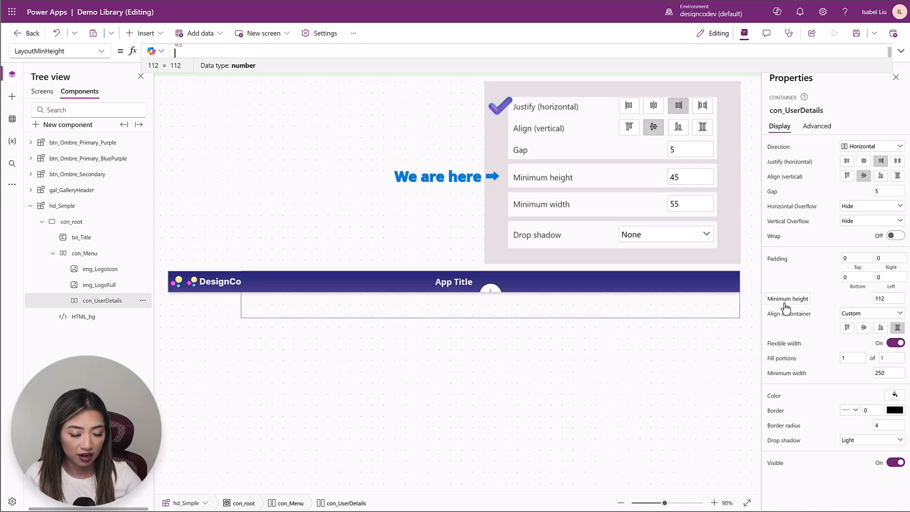
click(772, 301)
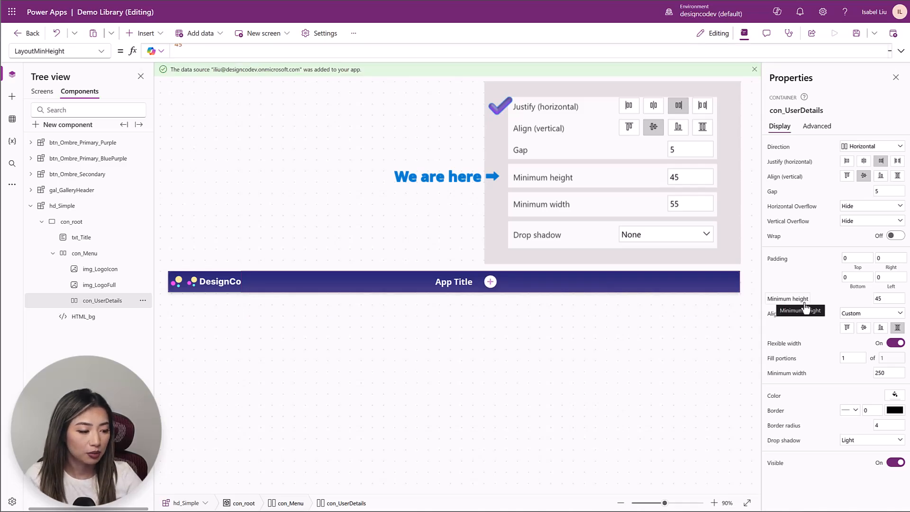
click(805, 375)
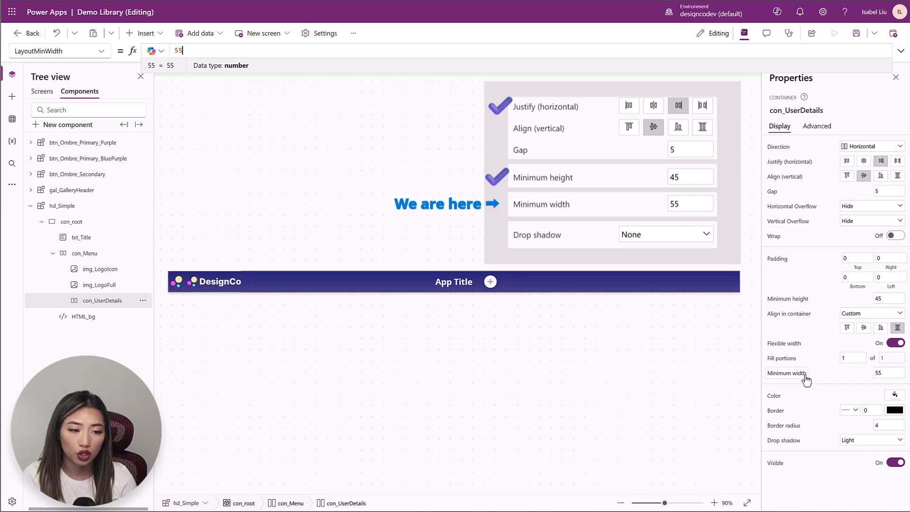
click(870, 445)
click(874, 362)
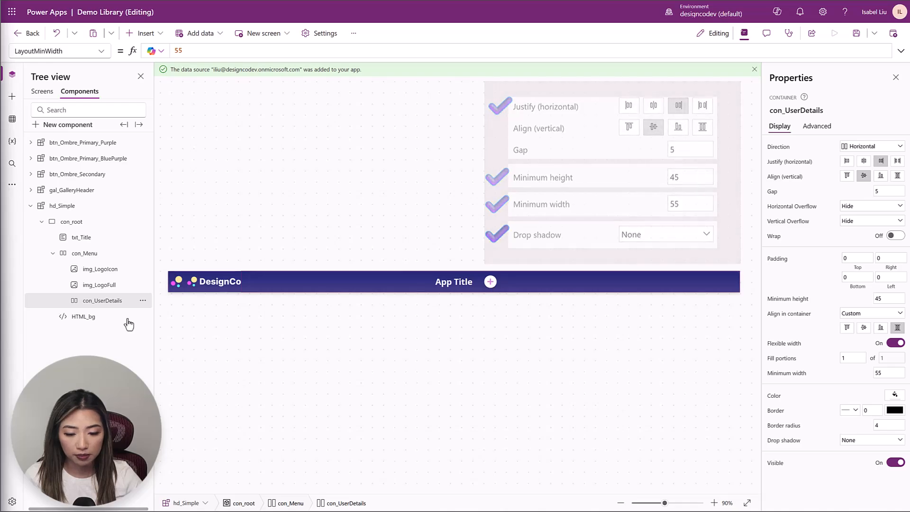
- Insert a text control inside con_UserDetails and rename it txt_User
click(146, 34)
click(159, 92)
double_click(100, 316)
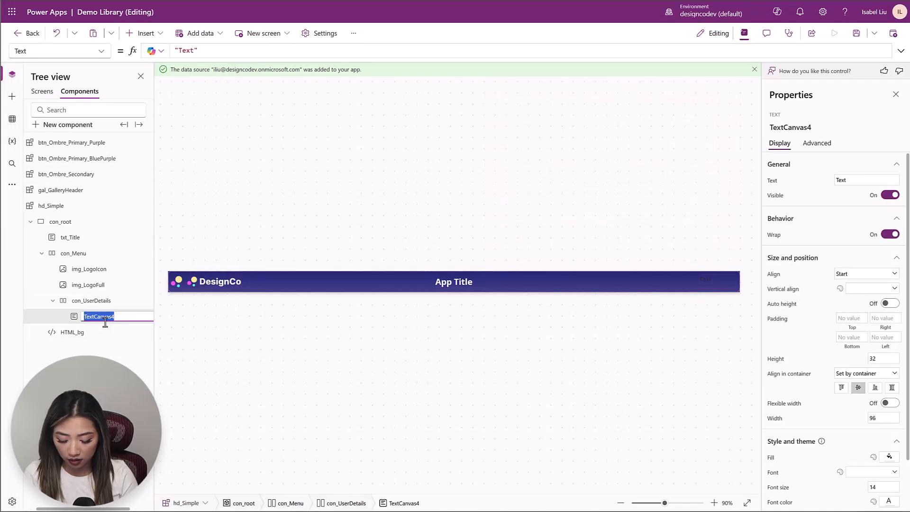
text(txt_User)
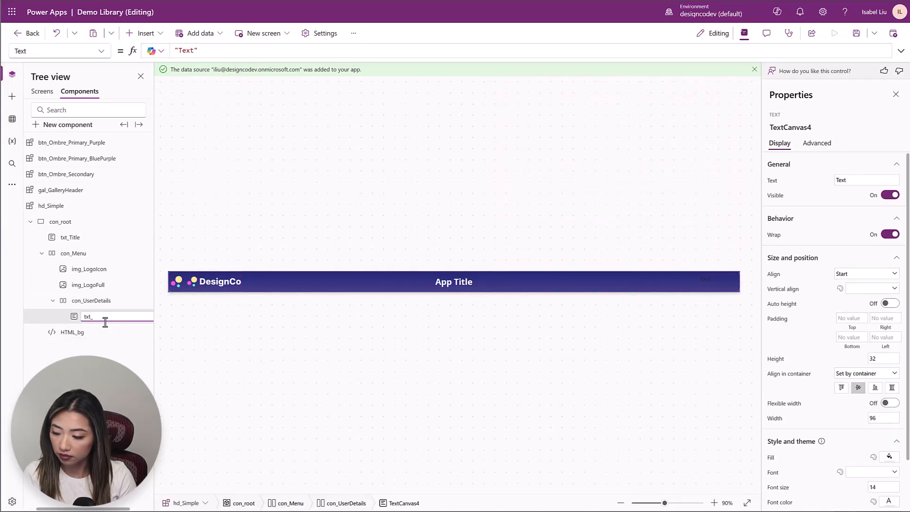
key(Return)
- Insert an image control inside con_UserDetails below txt_User and rename it img_User
click(141, 35)
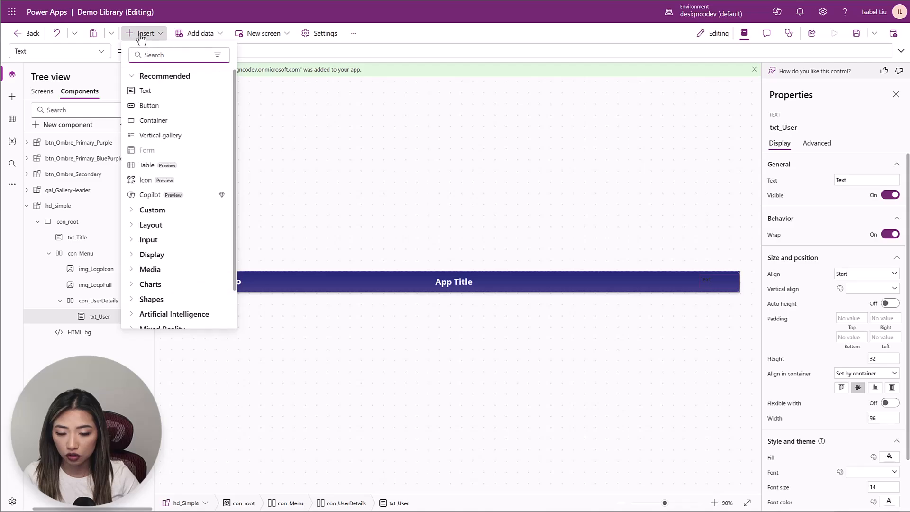
click(145, 54)
text(im)
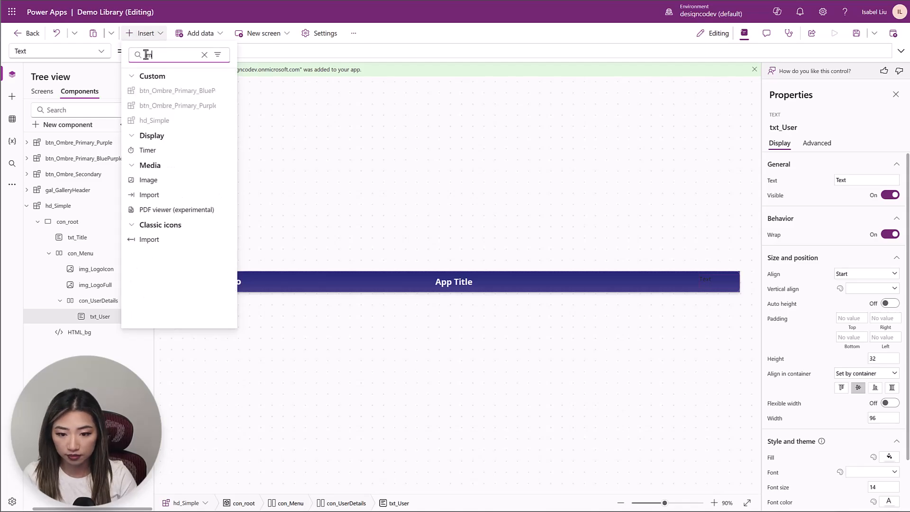
click(149, 180)
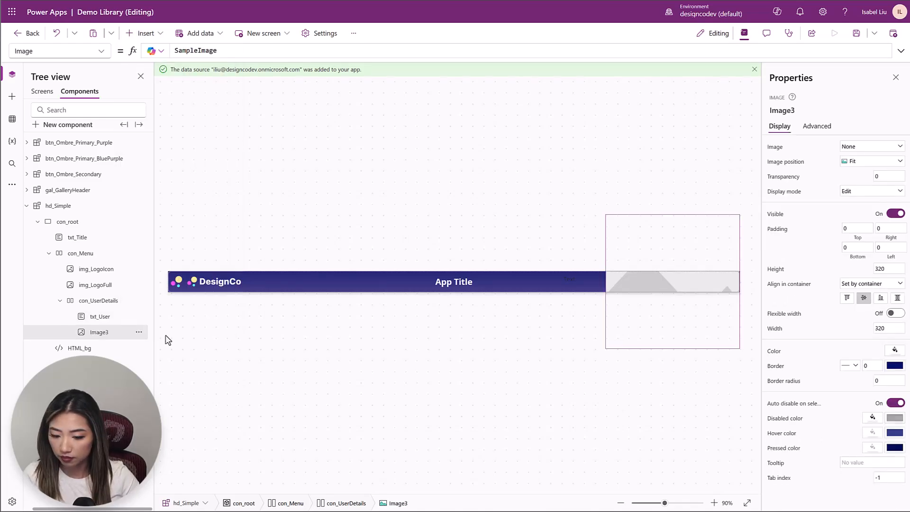
click(139, 337)
click(180, 442)
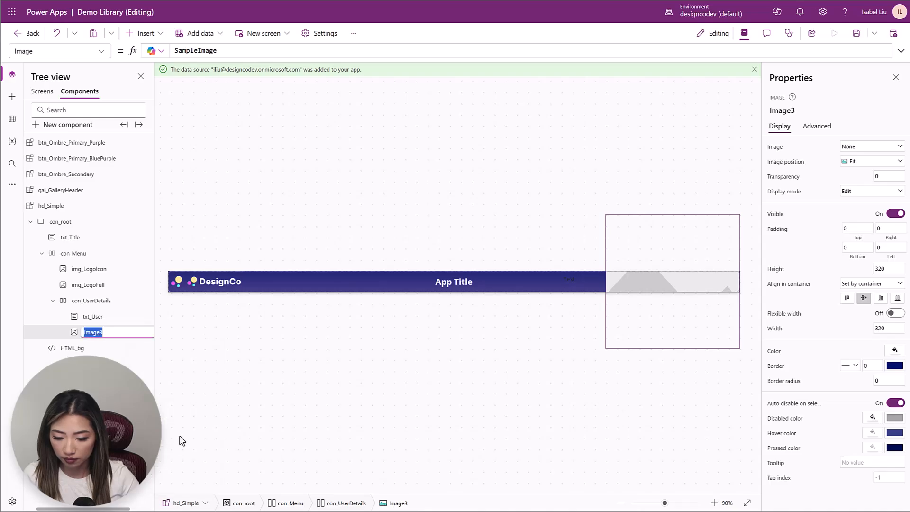
text(img_)
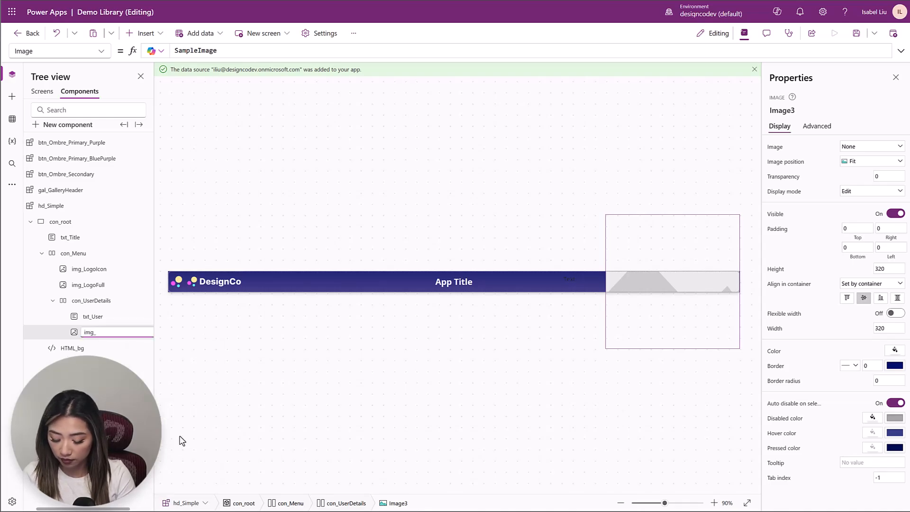
text(User)
key(Return)
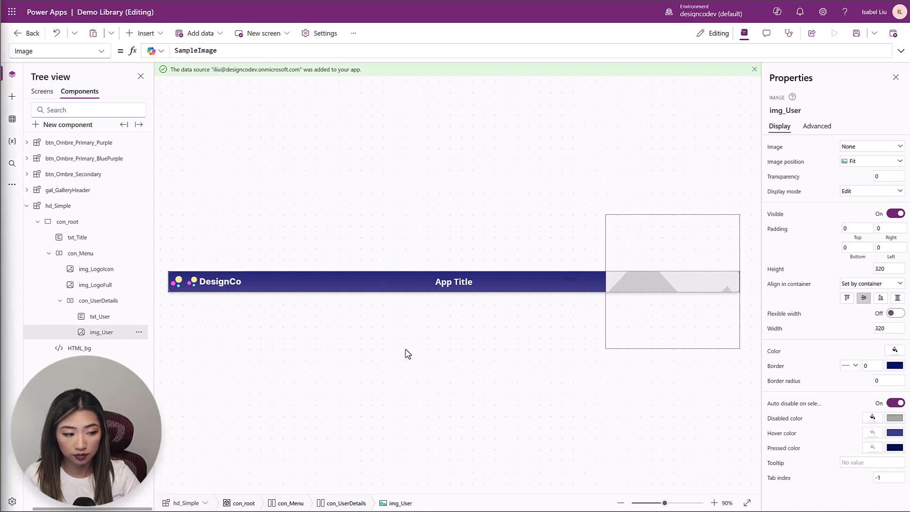
- Set the Text property of txt_User to hd_Simple.CurrentUserDetails.displayName
click(101, 317)
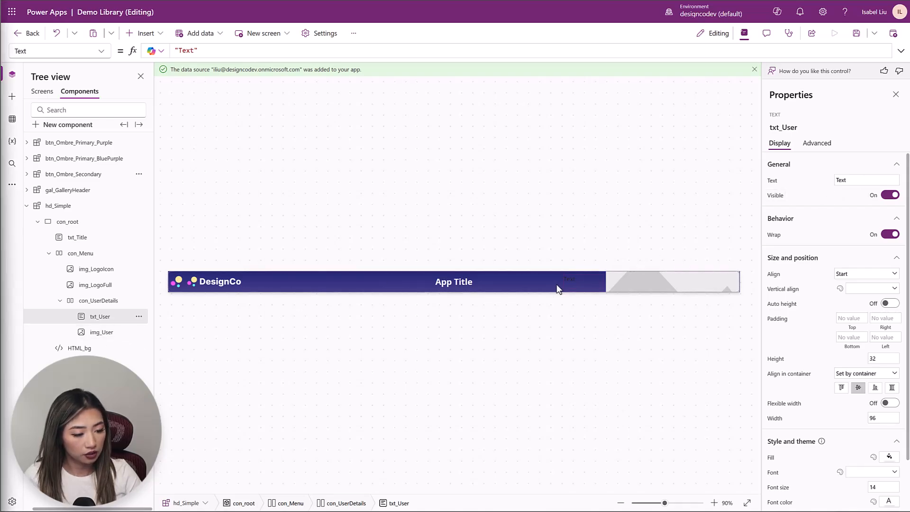
click(774, 186)
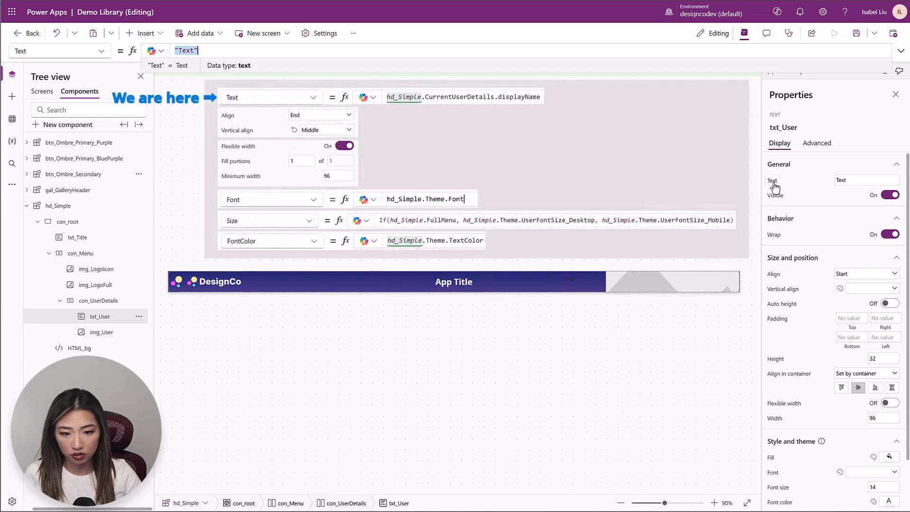
text(hd_)
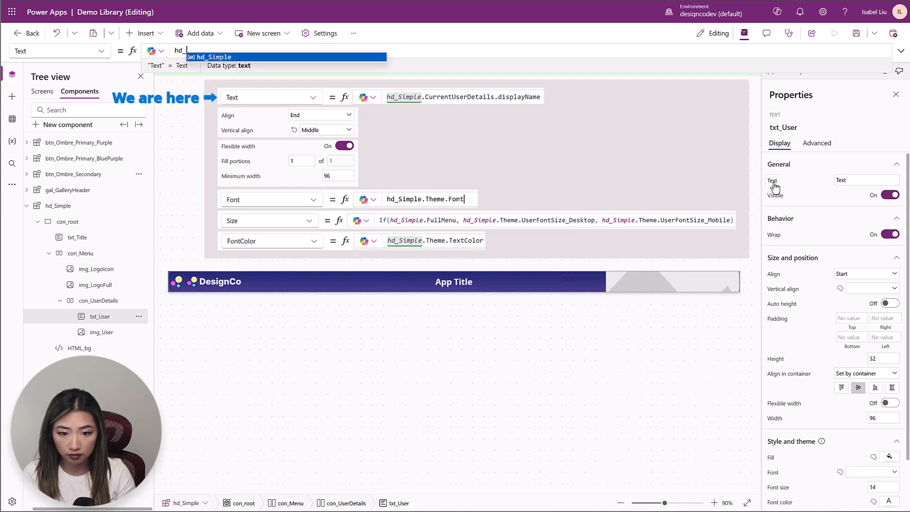
text(Simple.CurrentUserDetails)
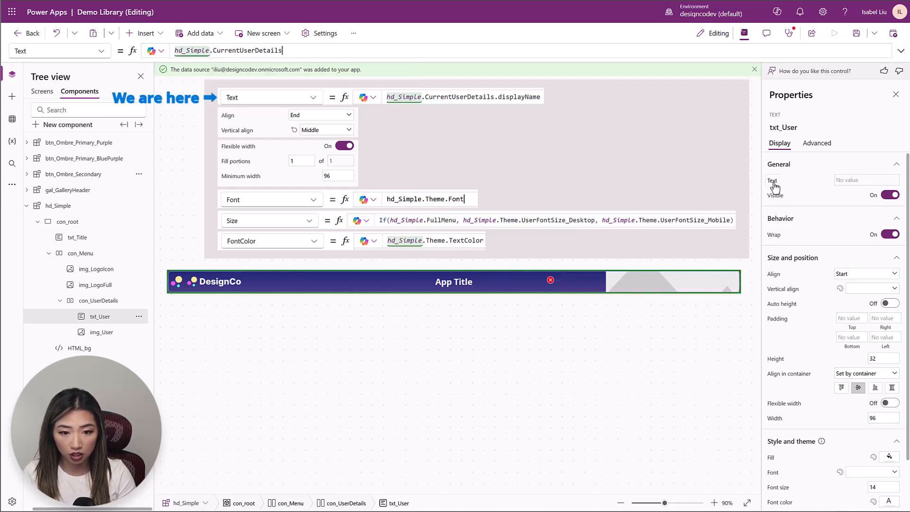
text(.di)
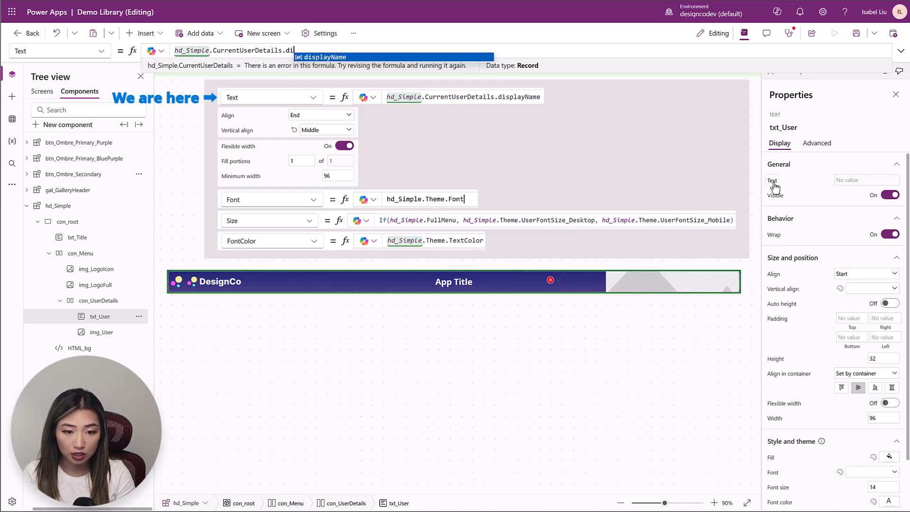
key(Tab)
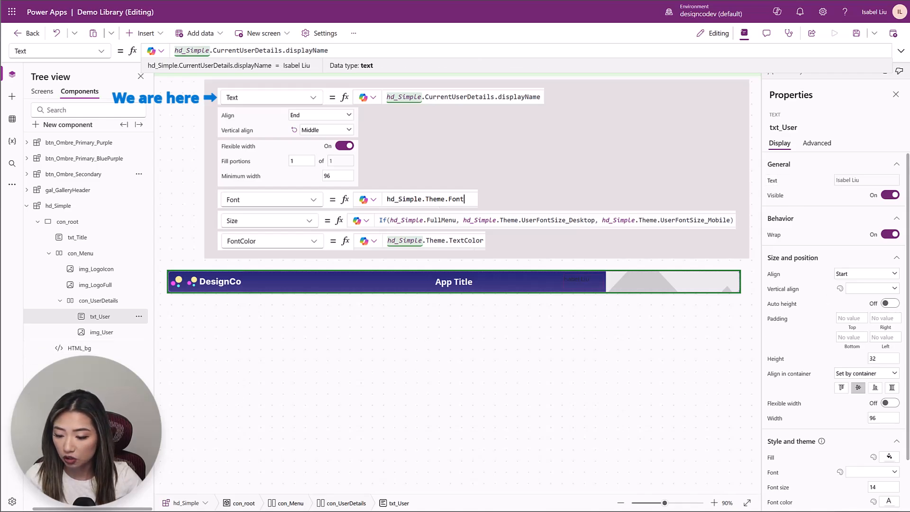
- Align the txt_User text to End horizontally and Middle vertically, and turn on its flexible width
click(846, 275)
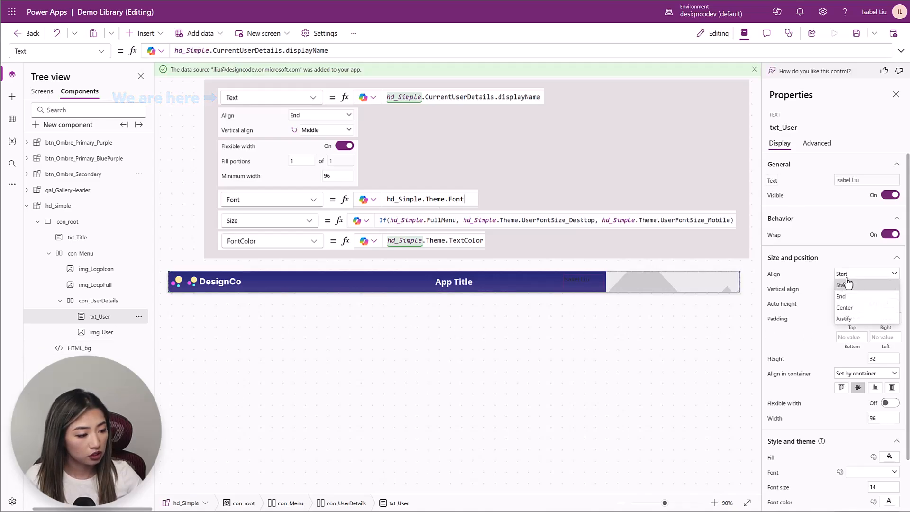
click(868, 296)
click(872, 289)
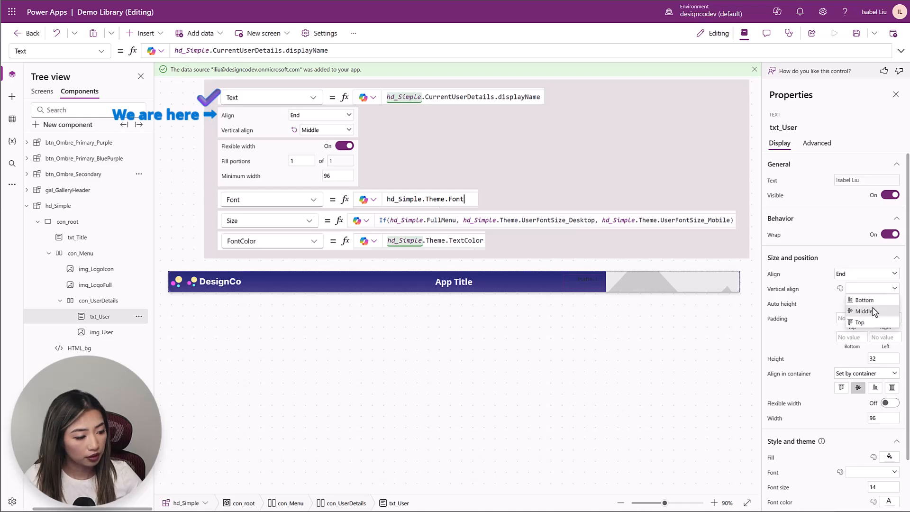
click(873, 311)
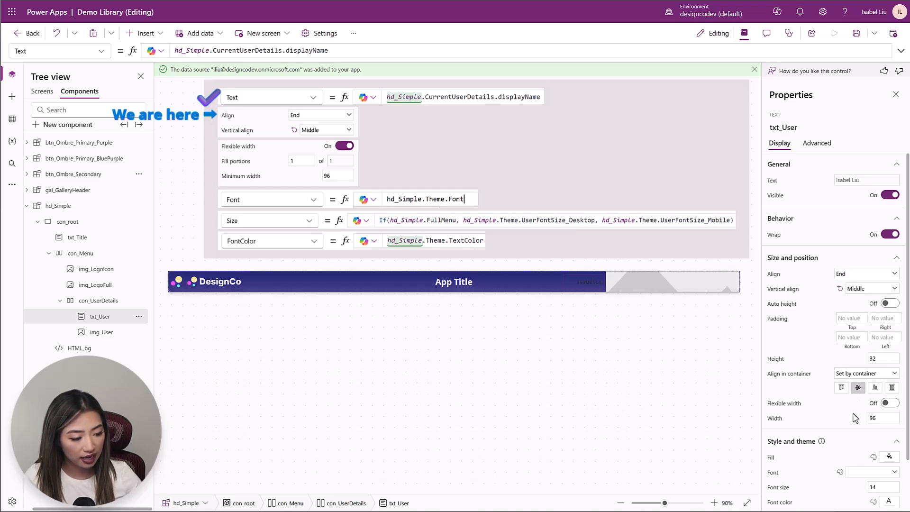
click(890, 403)
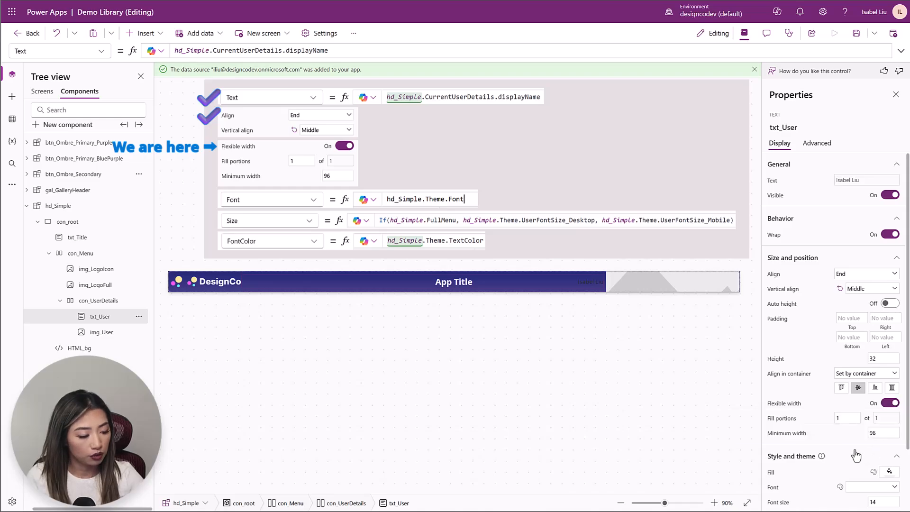
- Set txt_User's font to hd_Simple.Theme.Font and its size to If(hd_Simple.FullMenu, hd_Simple.Theme.UserFontSize_Desktop, hd_Simple.Theme.UserFontSize_Mobile)
scroll(857, 453, down, 3)
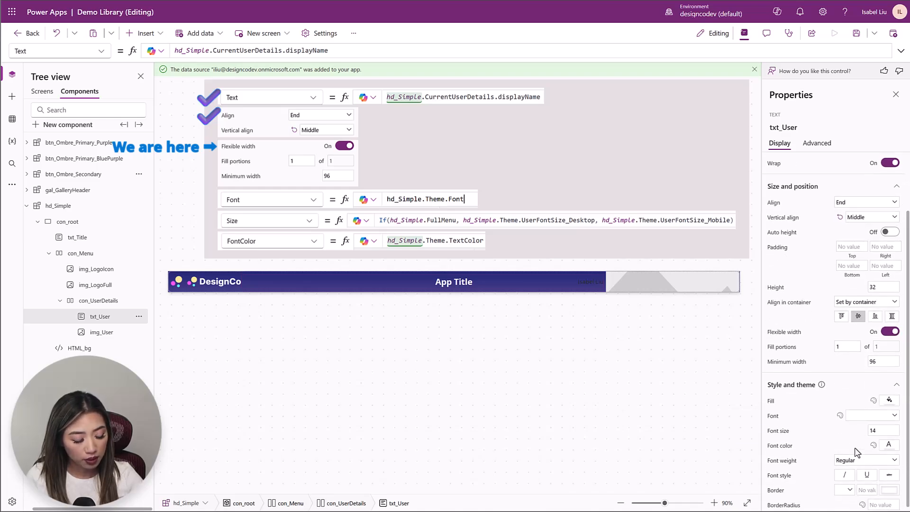
click(773, 417)
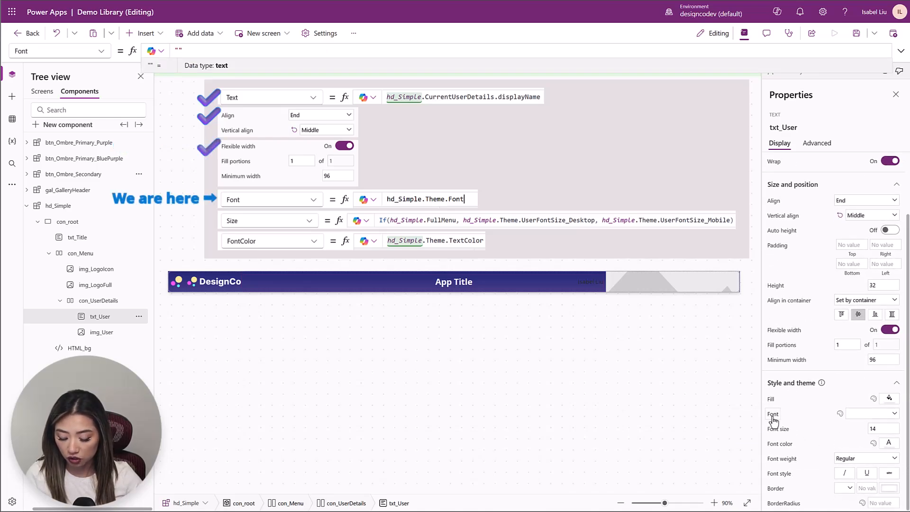
text(hd_Simple.)
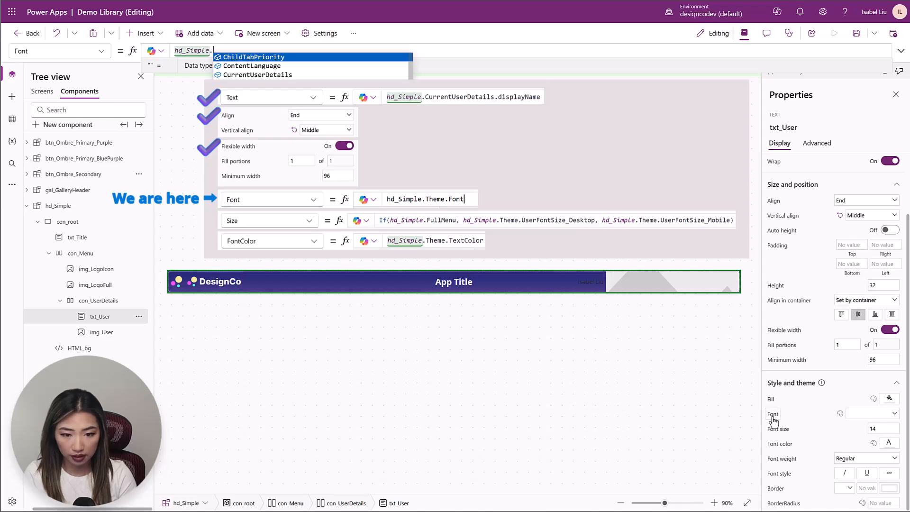
text(Theme.)
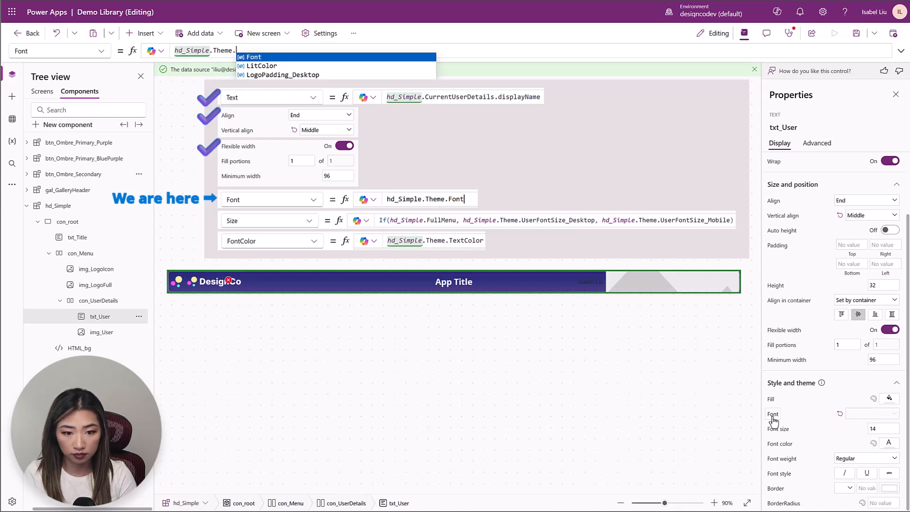
key(Tab)
click(781, 431)
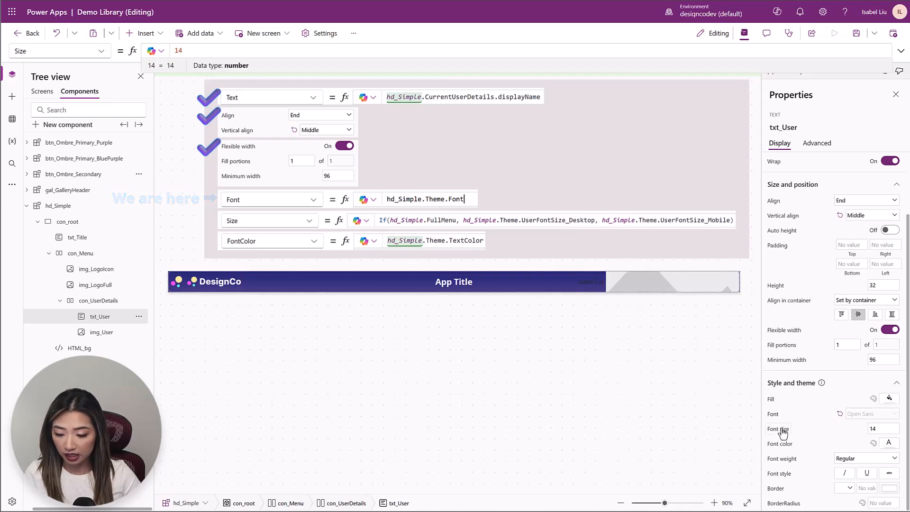
text(If(hd_Simple.FullMenu, hd_Simple.Theme.UserFontSize_Desktop, hd_Simple.Theme.UserFontSize_Mobile))
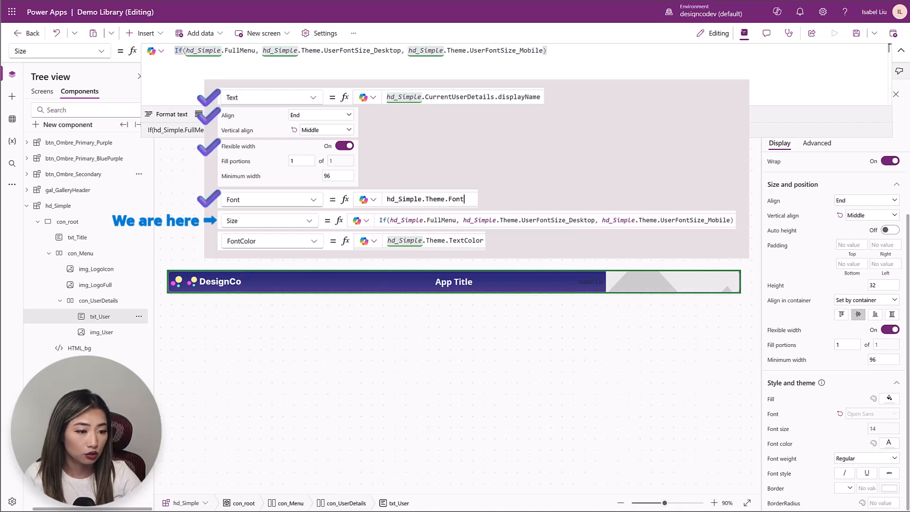
- Set the font color of txt_User to hd_Simple.Theme.TextColor
click(784, 446)
click(268, 47)
text(hd)
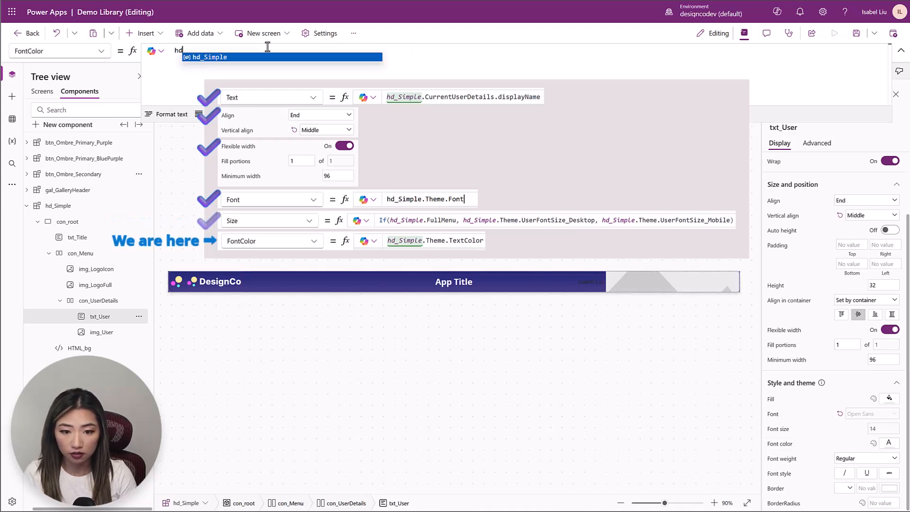
key(Tab)
text(.)
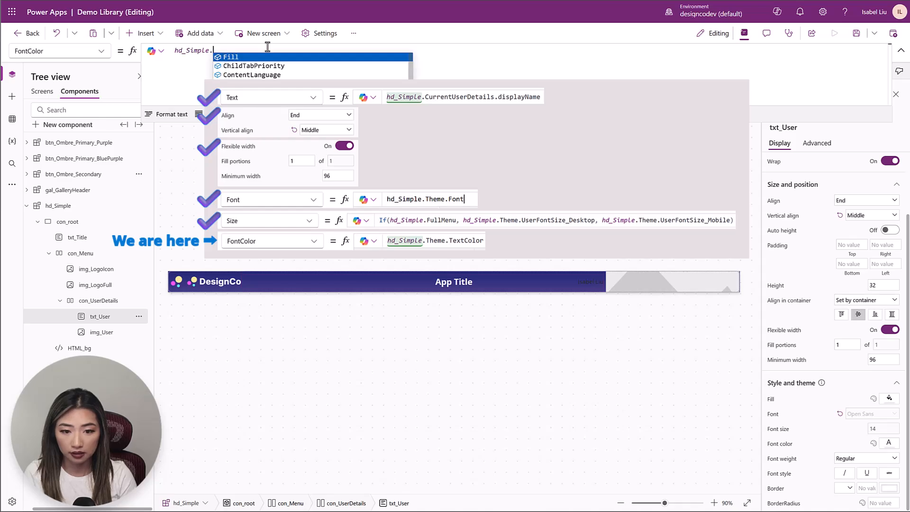
text(Theme.)
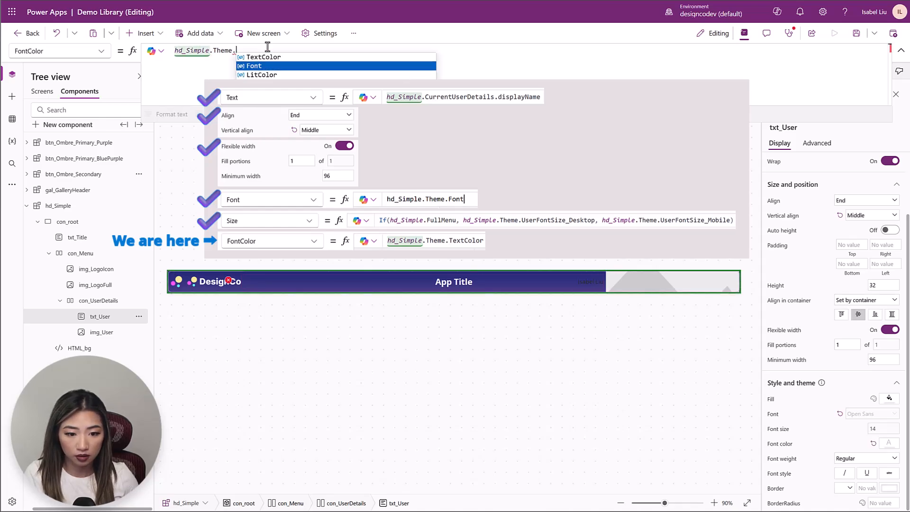
key(Tab)
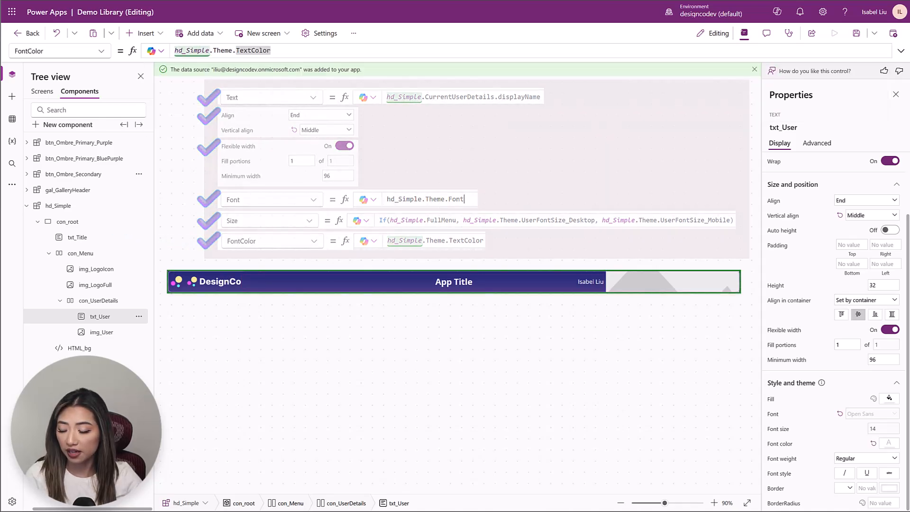
- Set the Image property of img_User to User().Image
click(72, 333)
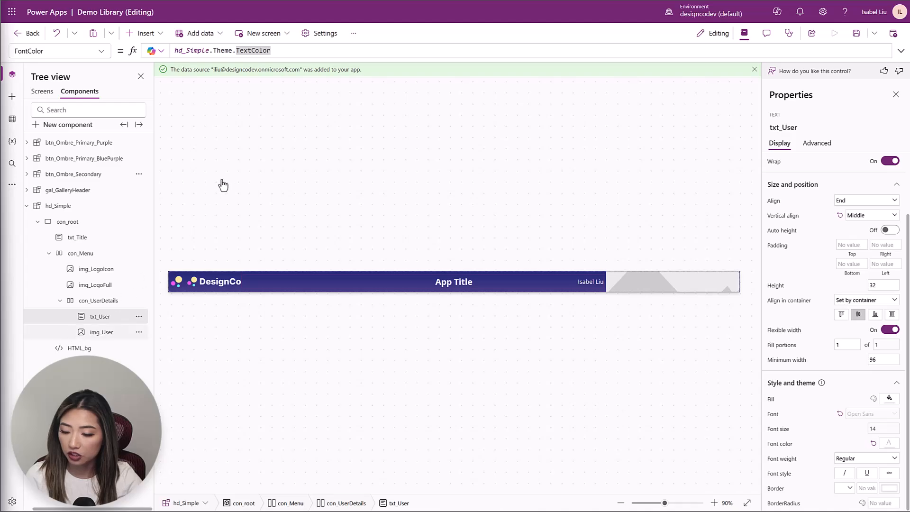
drag(280, 51, 297, 19)
text(User)
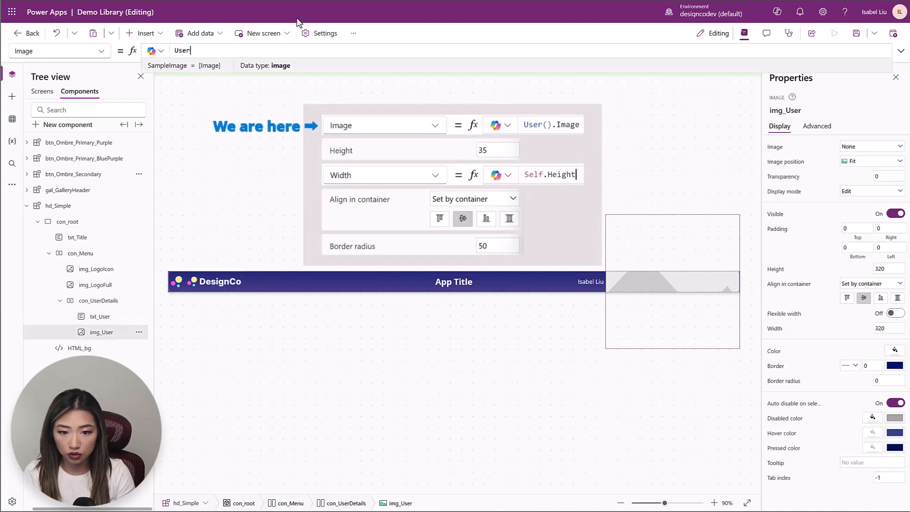
text(().Image)
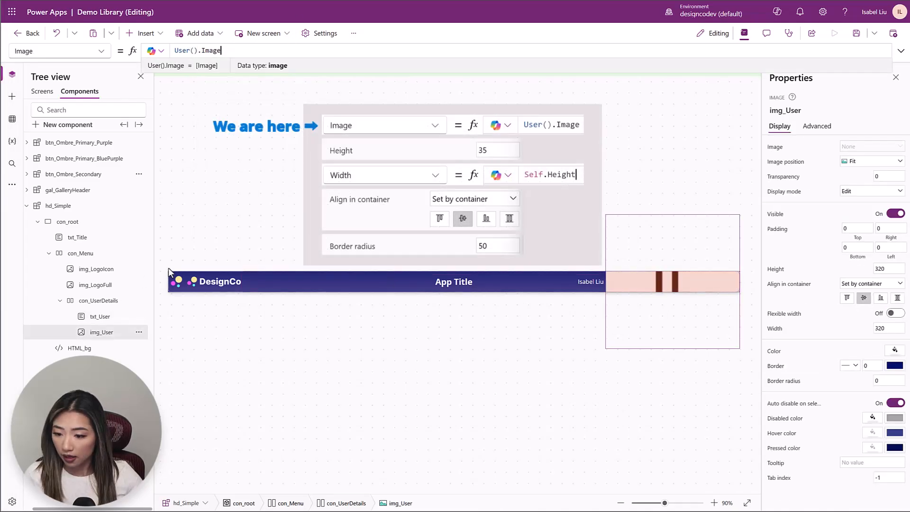
- Set the height of img_User to 35 and its width to the formula Self.Height
click(889, 269)
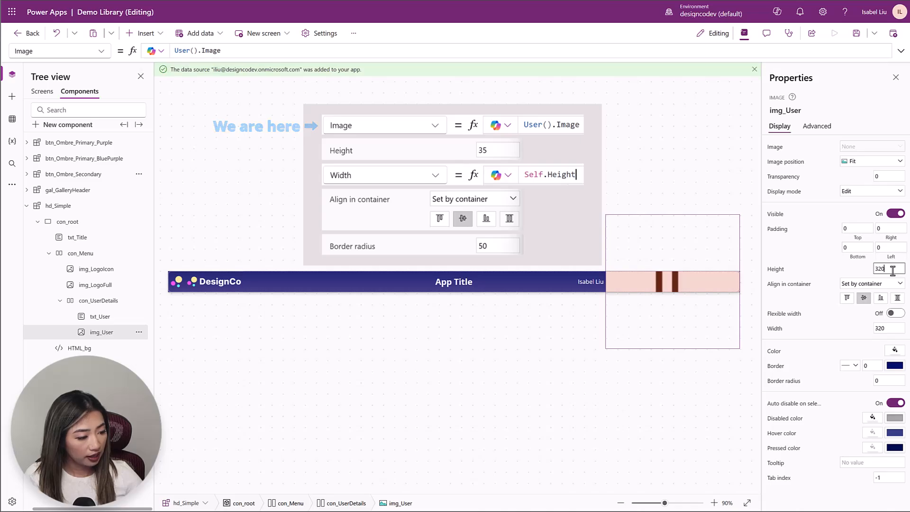
text(35)
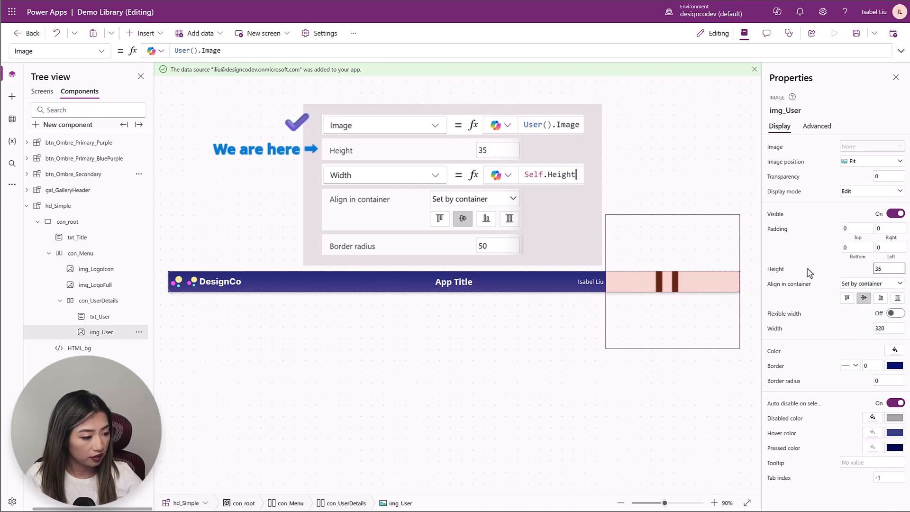
click(775, 329)
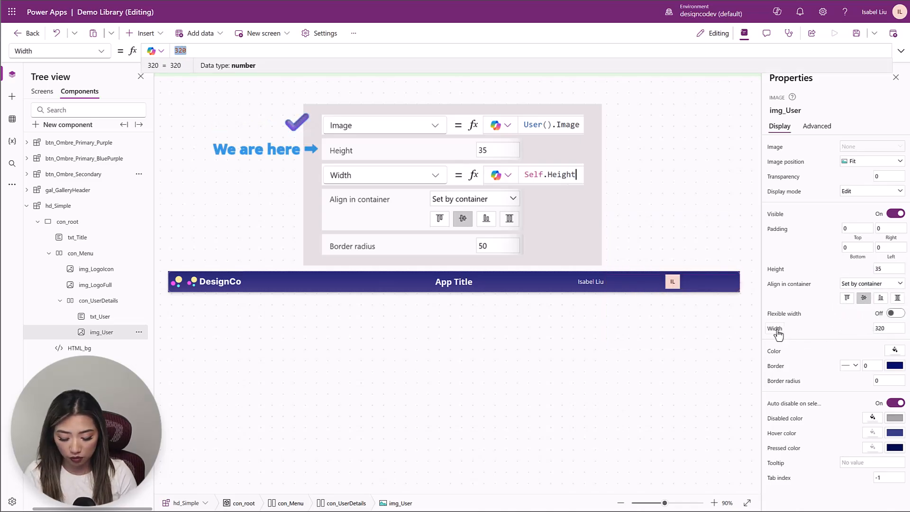
text(Self.H)
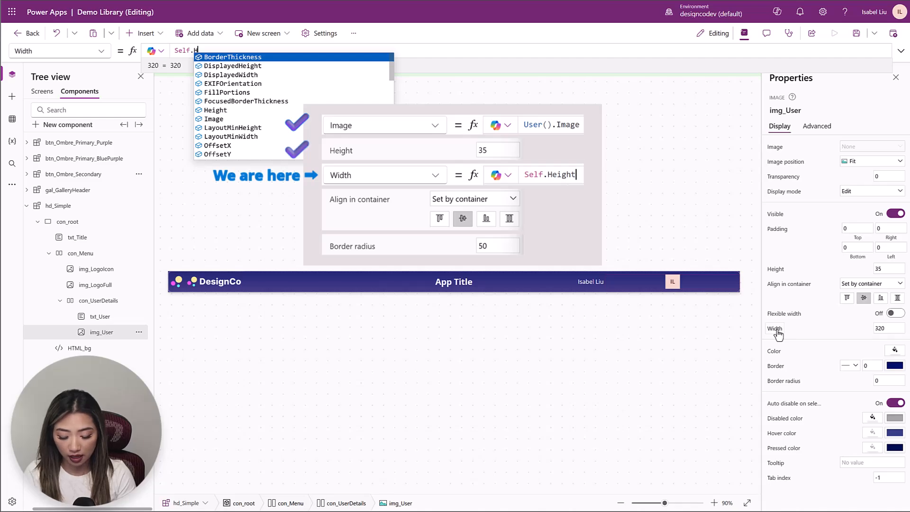
text(eight)
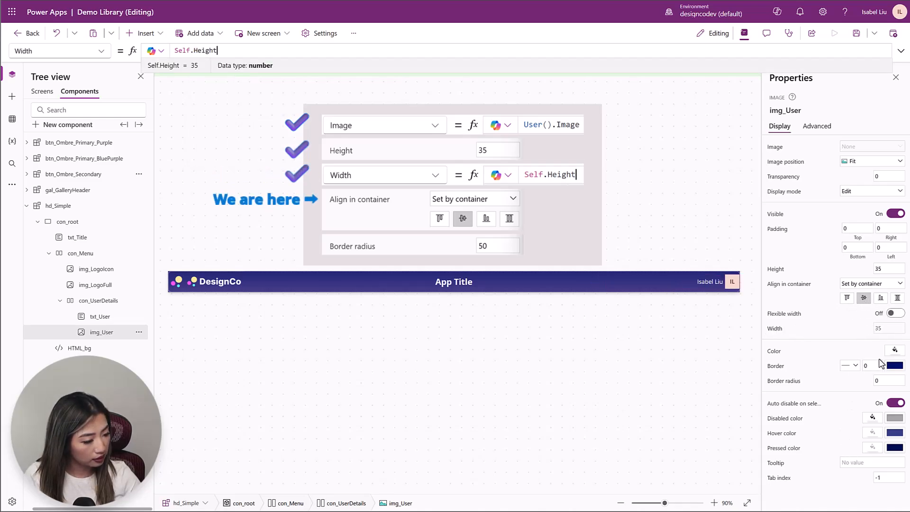
- Round the img_User picture with a border radius of 50
click(889, 381)
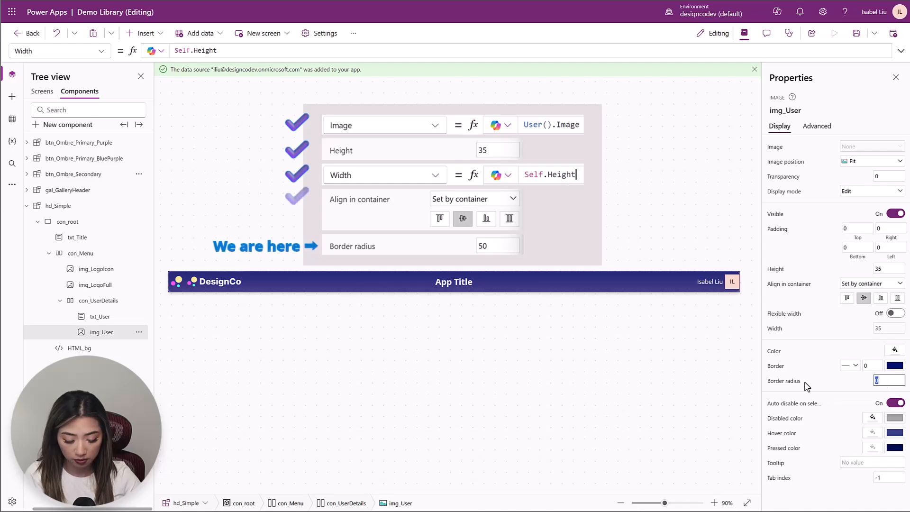
text(5)
click(452, 284)
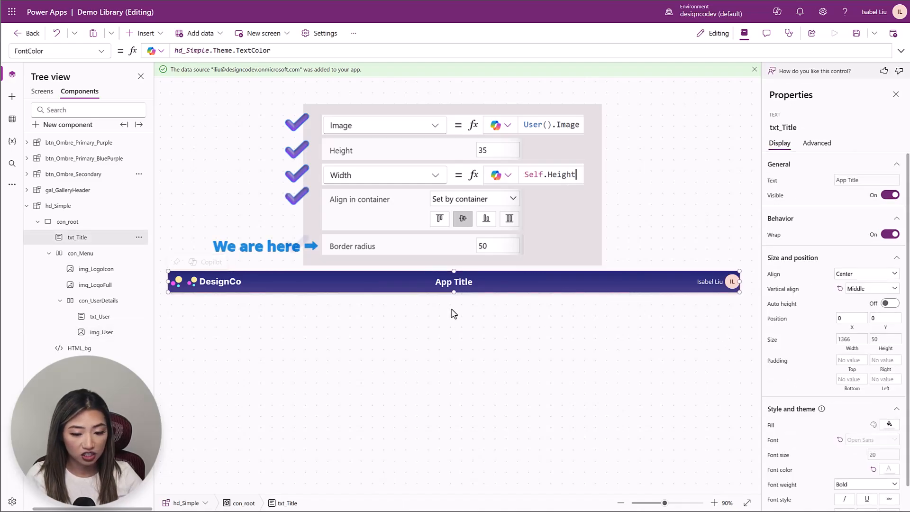
click(178, 281)
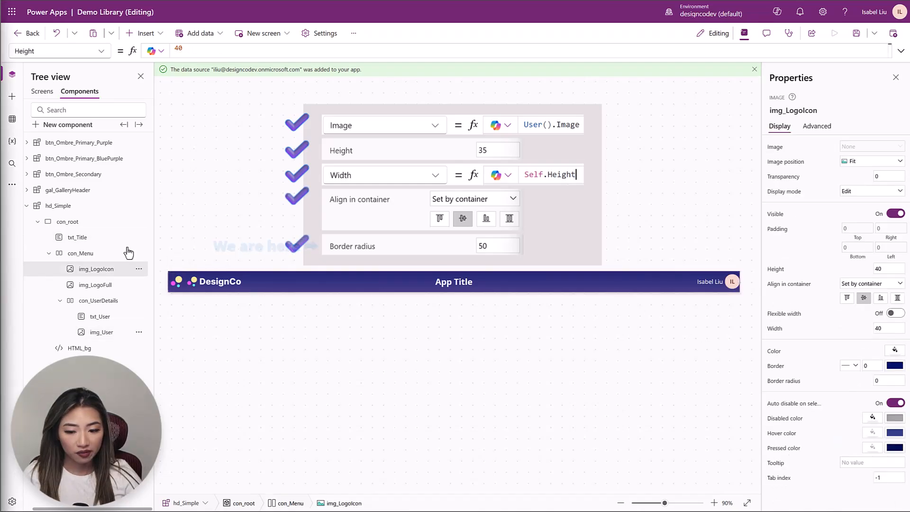
- Insert a classic Home icon directly into the hd_Simple component
click(56, 210)
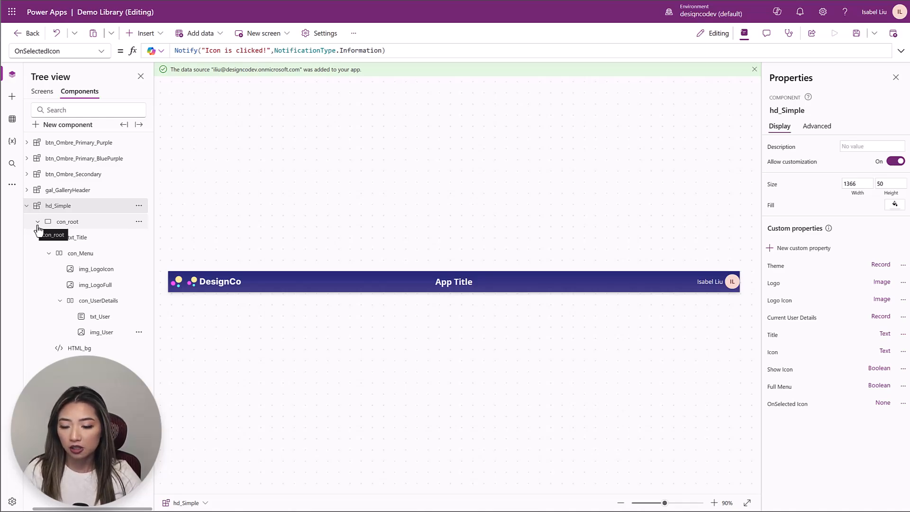
click(144, 34)
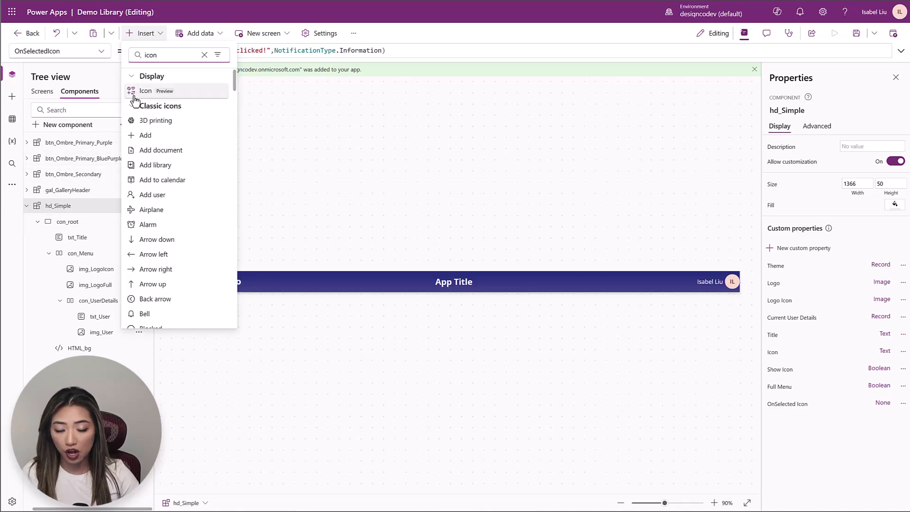
scroll(175, 286, down, 2)
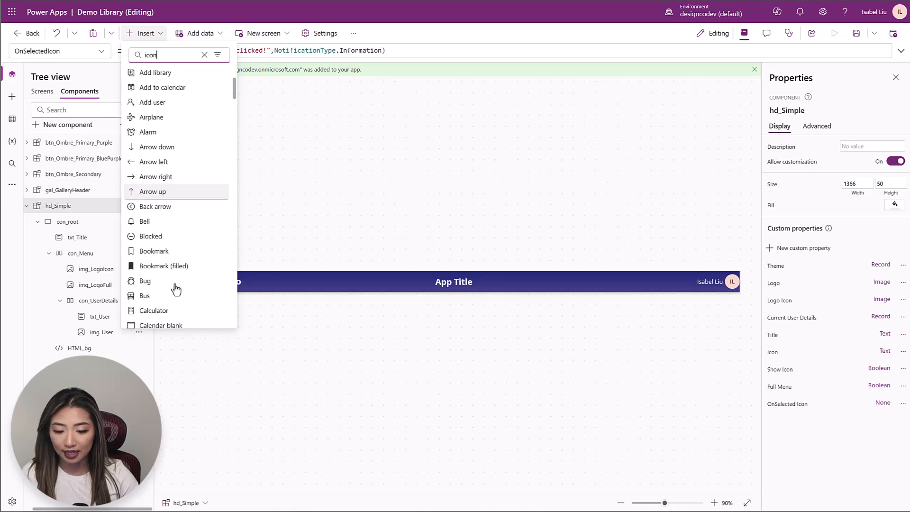
scroll(175, 285, down, 2)
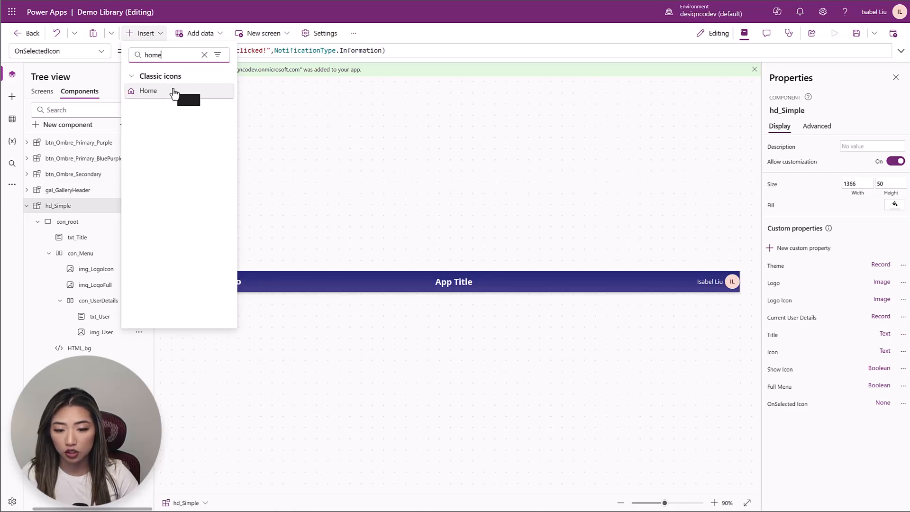
click(173, 91)
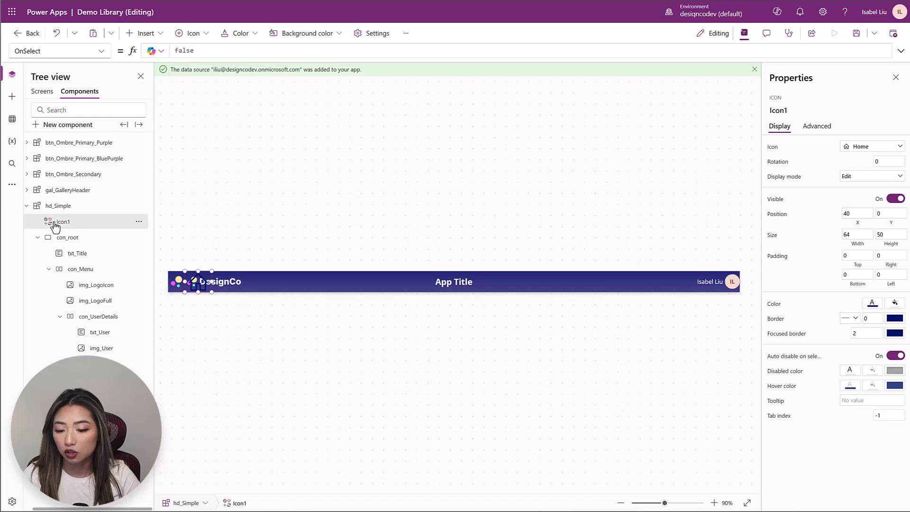
- Rename the new home icon as icn_Clickable
click(141, 222)
click(180, 306)
text(icn_Clickable)
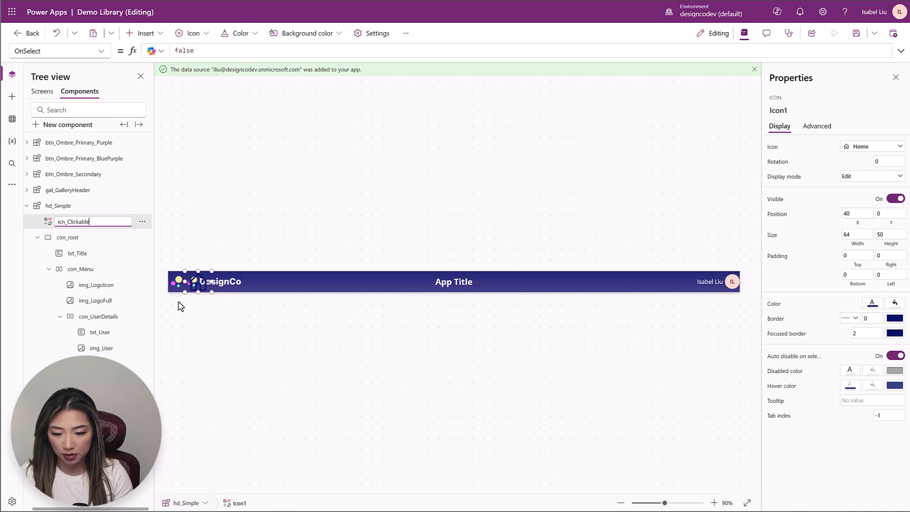
key(Escape)
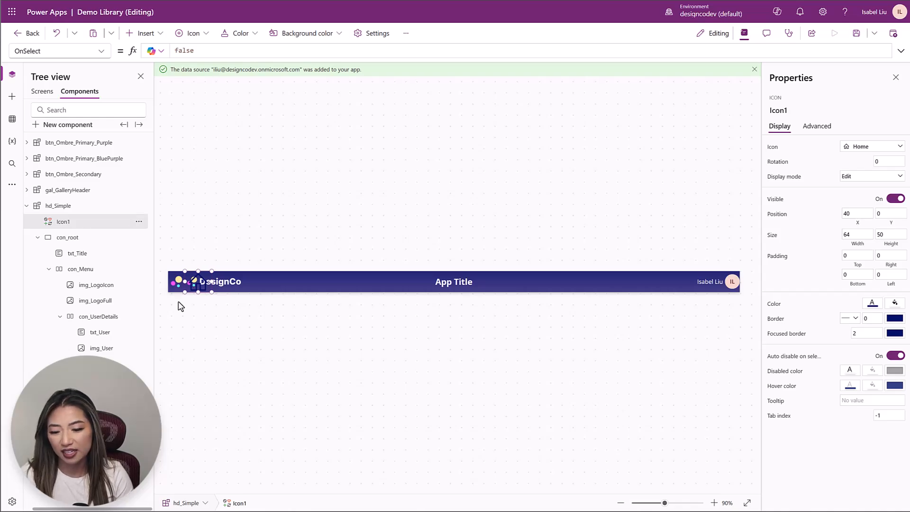
key(Return)
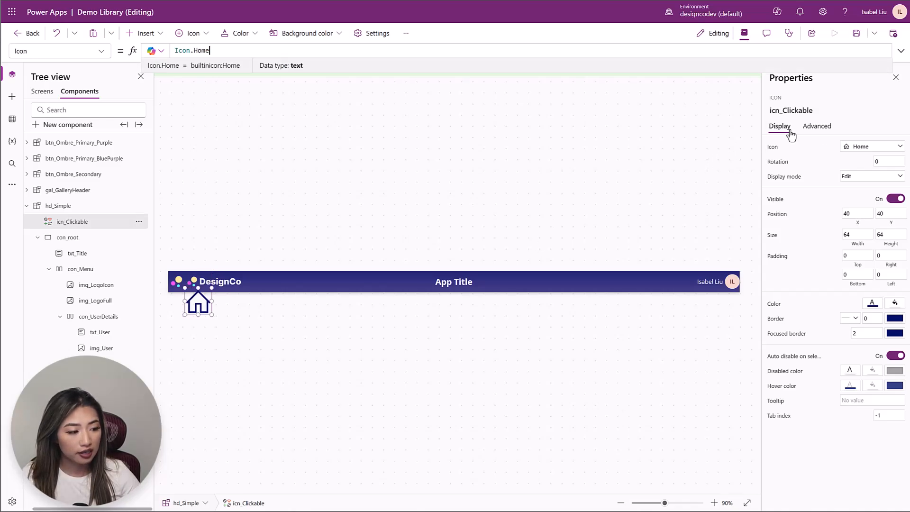
- Set the Icon property of icn_Clickable to hd_Simple.Icon
key(ctrl+a)
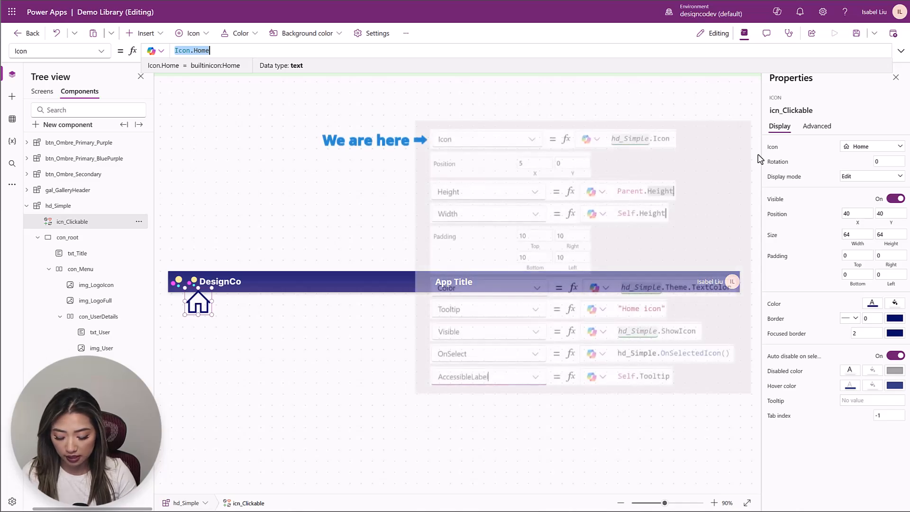
text(hd_)
key(Tab)
text(.Icon)
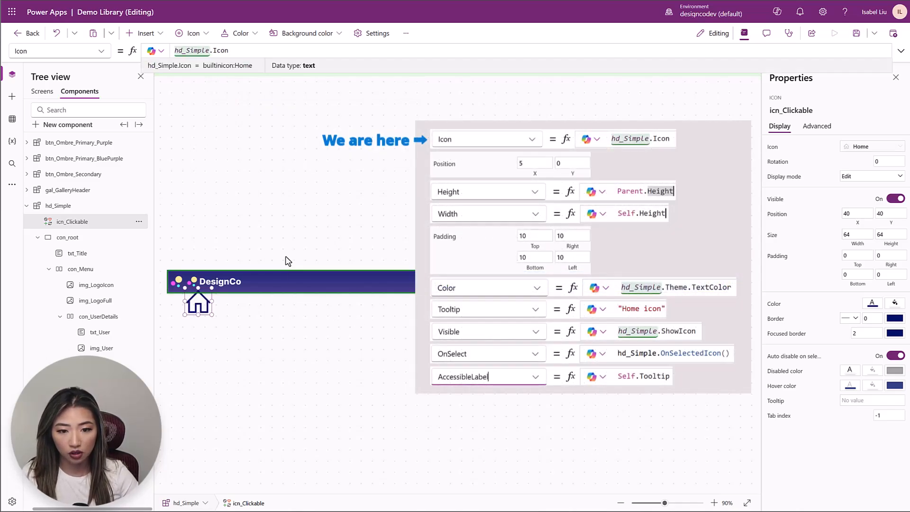
- Position icn_Clickable at X 5 and Y 0
click(857, 213)
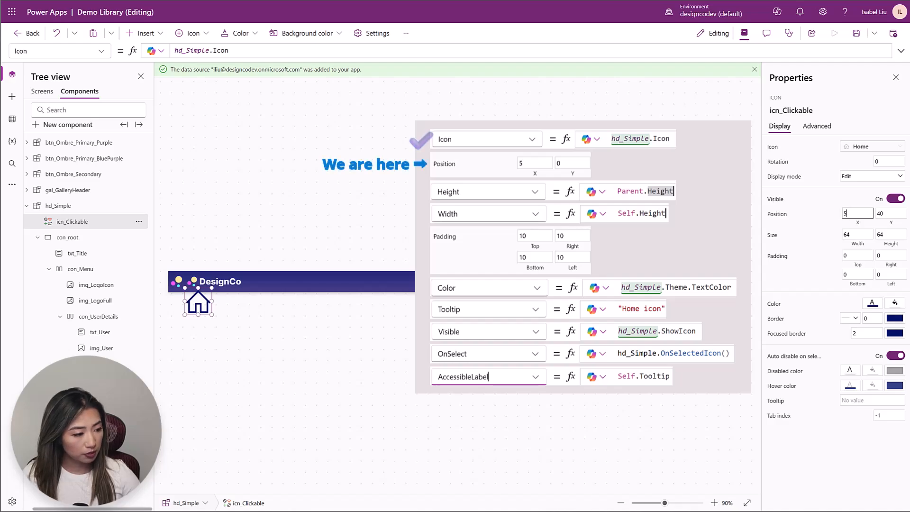
text(5)
key(Tab)
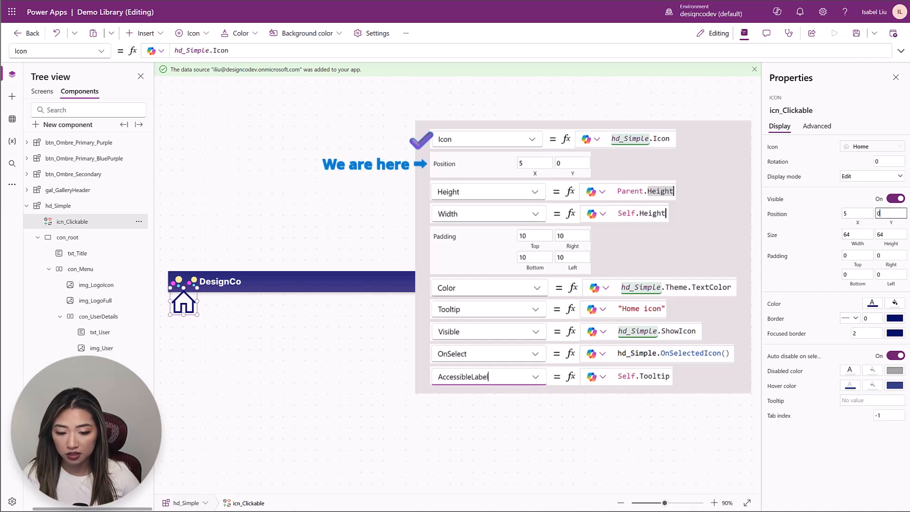
- Set the height of icn_Clickable to Parent.Height and its width to Self.Height
click(864, 235)
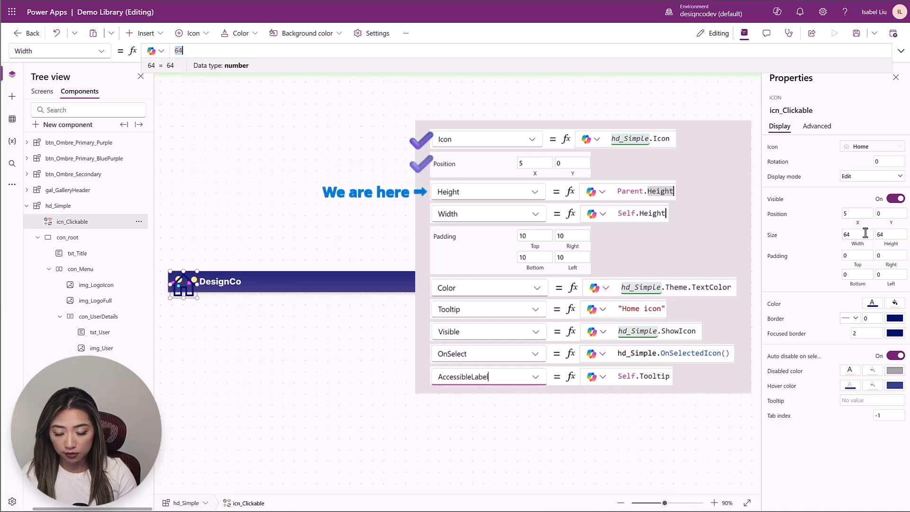
text(Parent.Width)
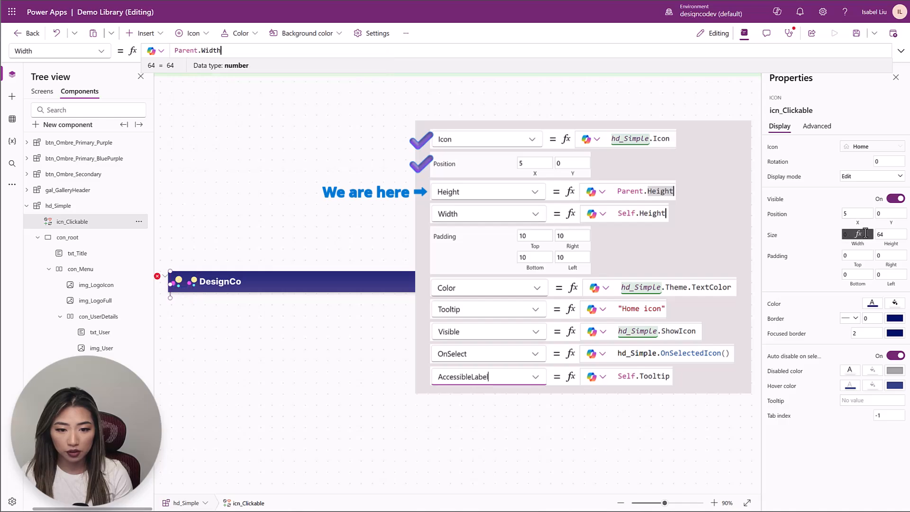
key(ctrl+a)
text(S)
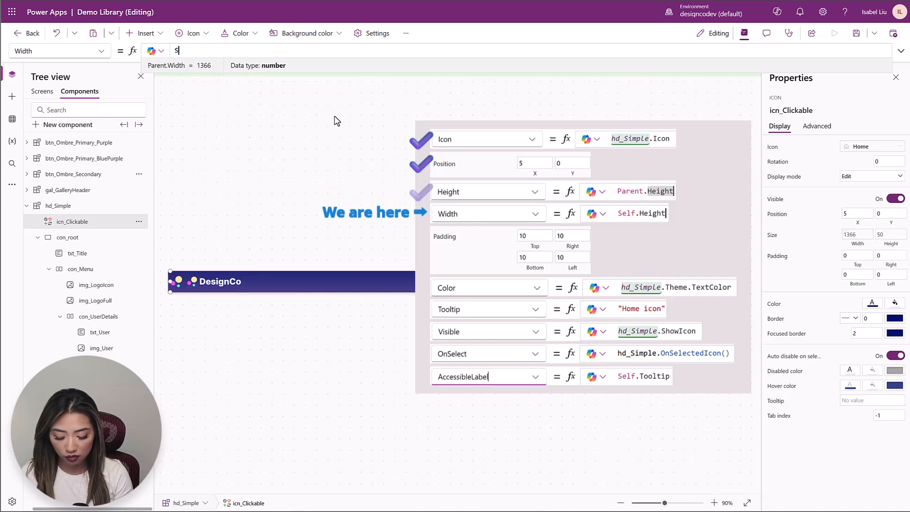
text(elf.Height)
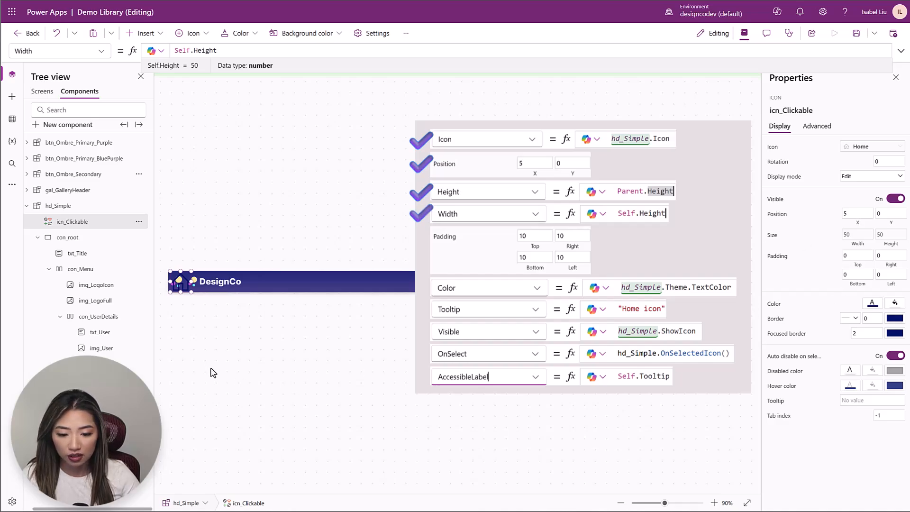
- Set the padding of icn_Clickable to 10 on all four sides
click(864, 256)
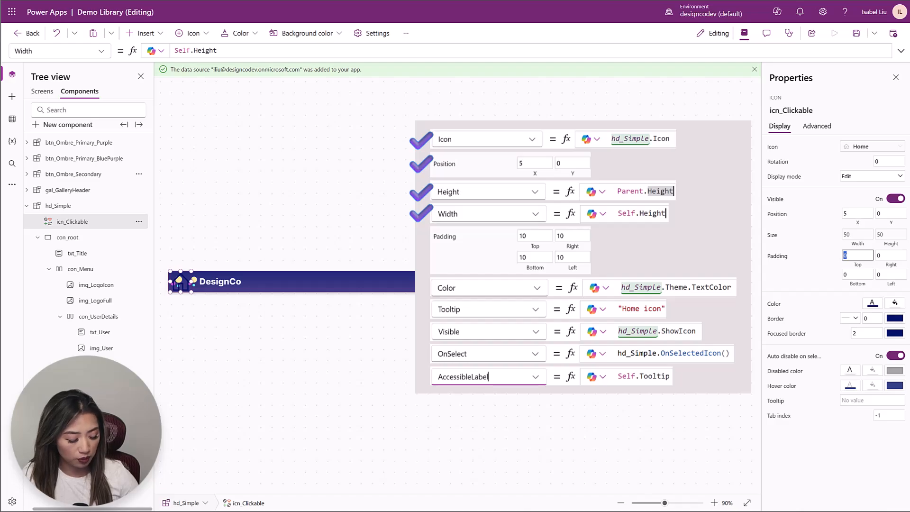
key(Tab)
text(10)
key(Tab)
text(10)
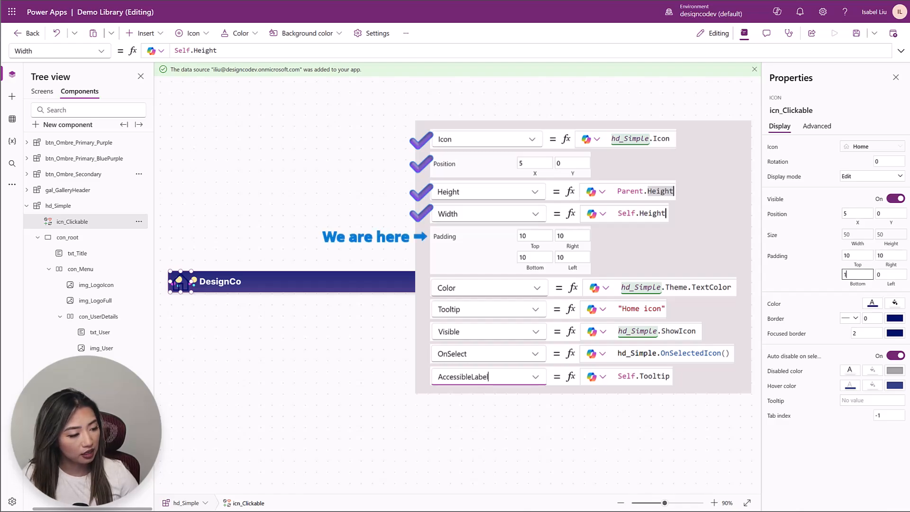
key(Tab)
text(10)
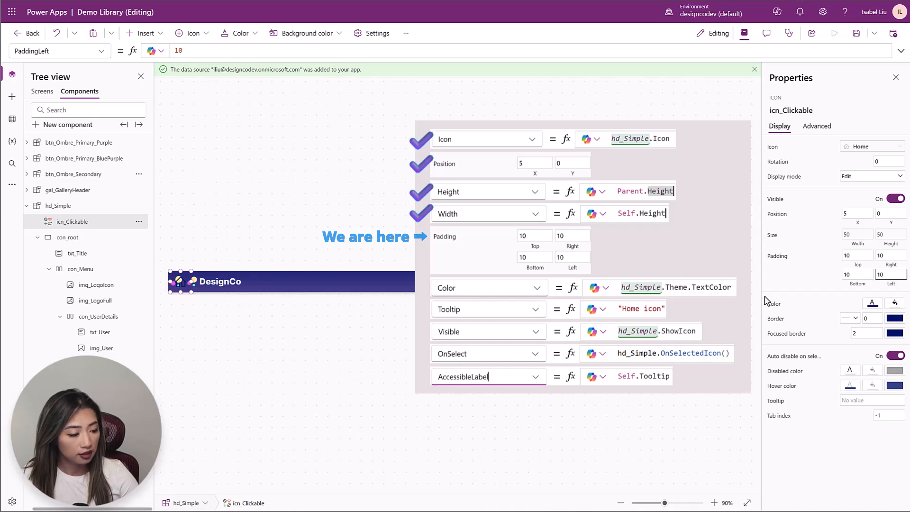
- Set the Color property of icn_Clickable to hd_Simple.Theme.TextColor
click(778, 305)
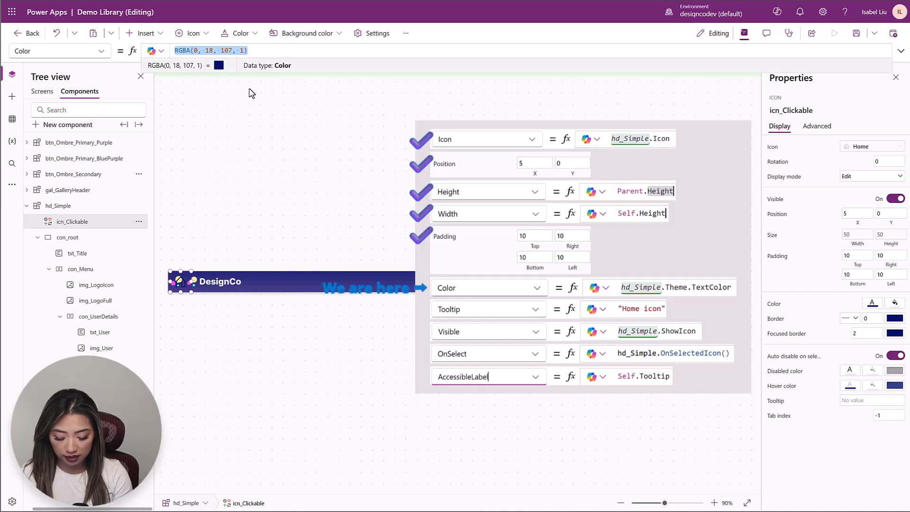
text(hd_Simple.Theme.)
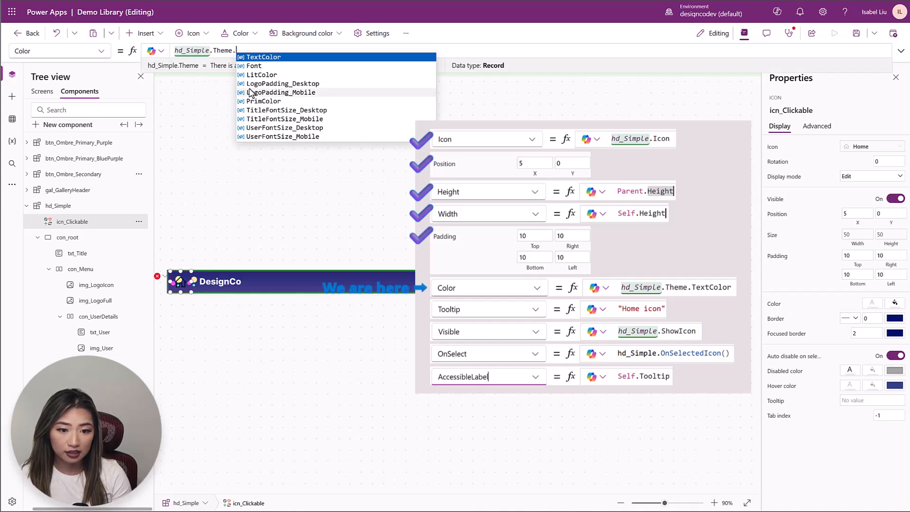
key(Tab)
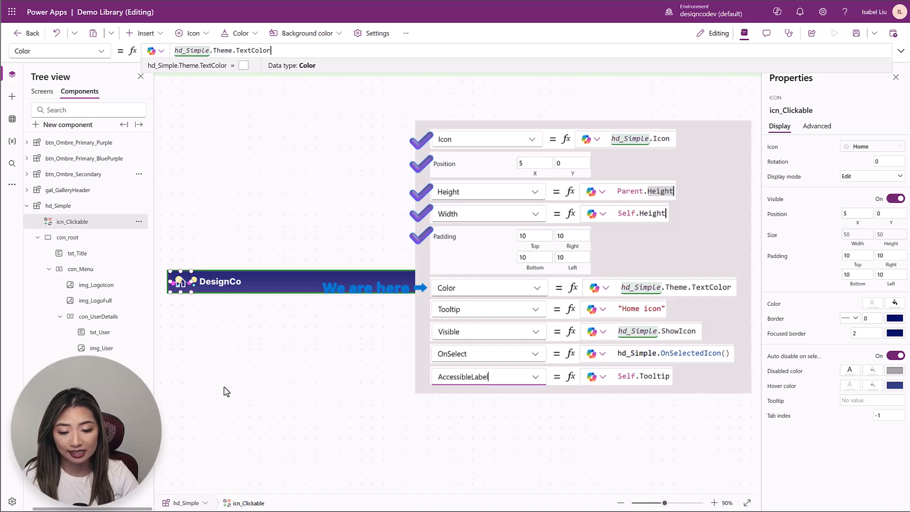
- Set the tooltip of icn_Clickable to "Home icon"
click(866, 400)
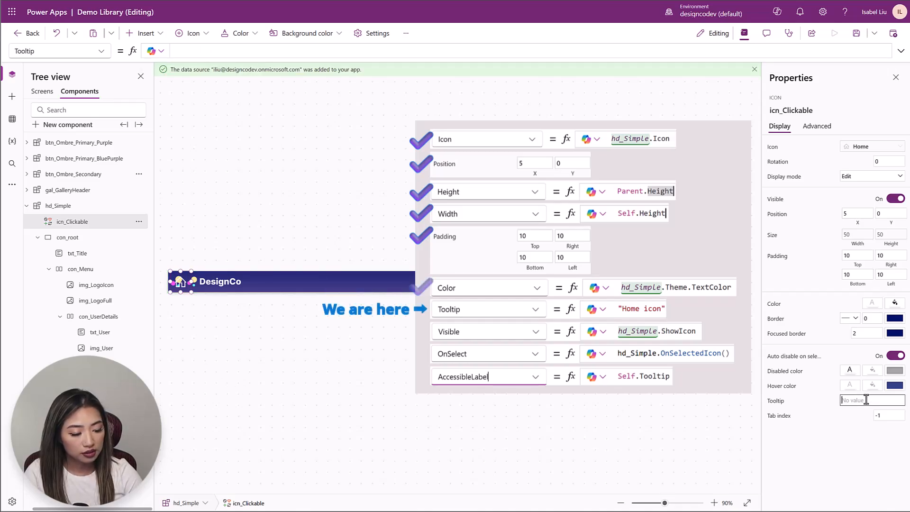
click(780, 402)
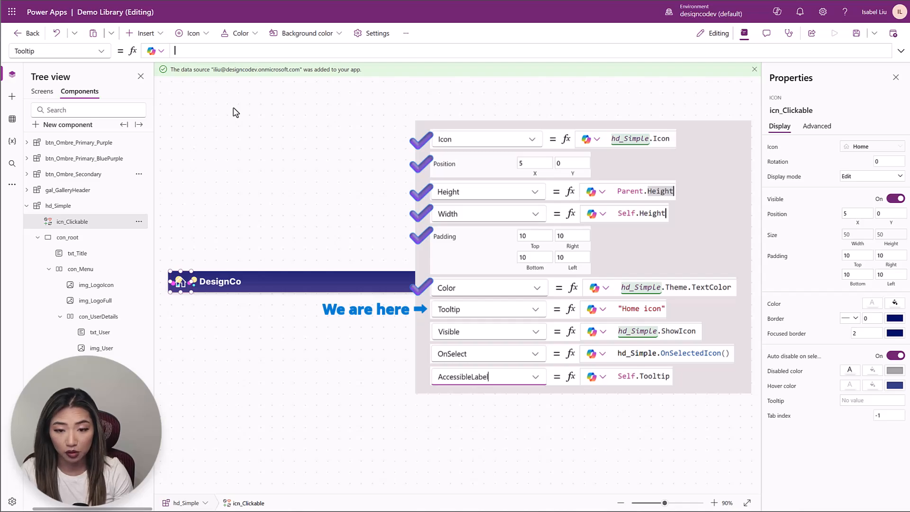
text("H)
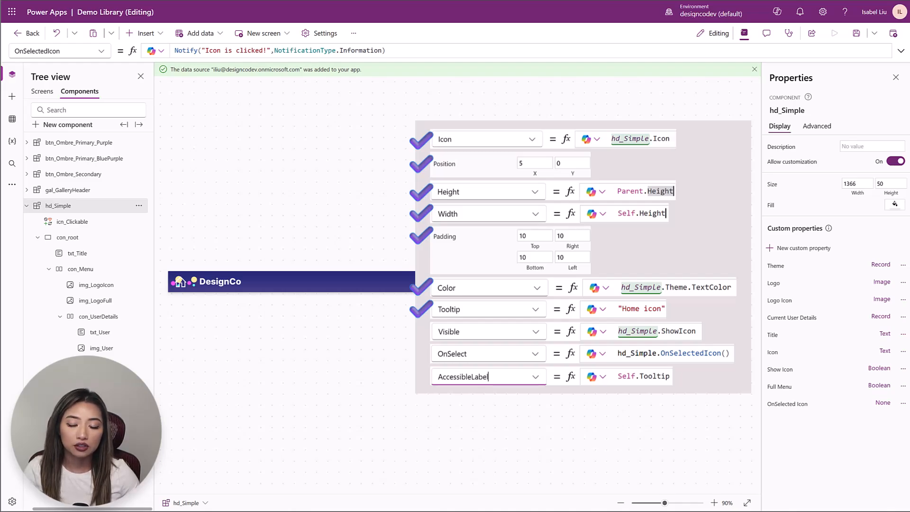
- Set the Visible property of icn_Clickable to hd_Simple.ShowIcon
click(71, 221)
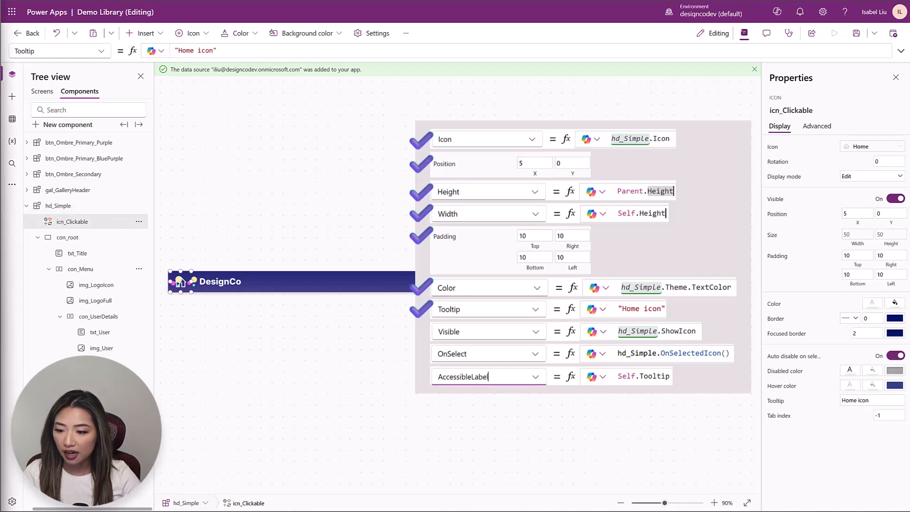
click(817, 126)
click(782, 149)
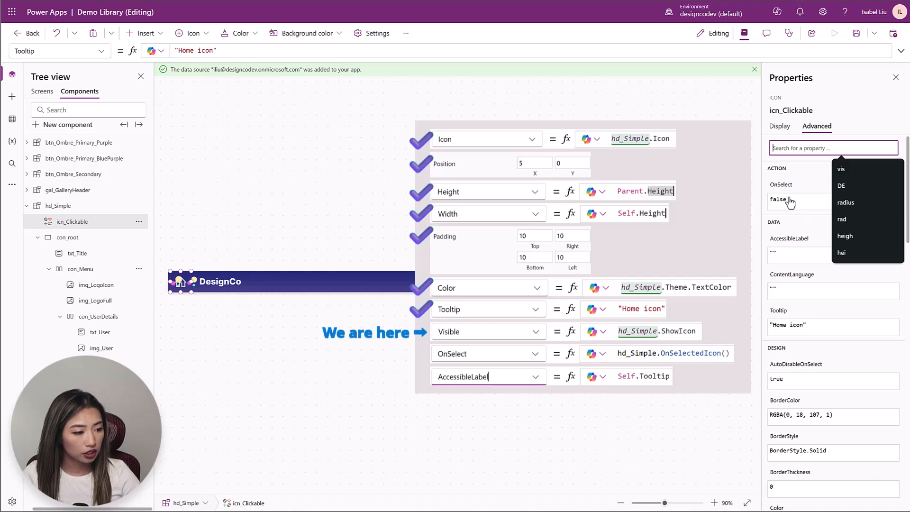
click(828, 169)
click(796, 198)
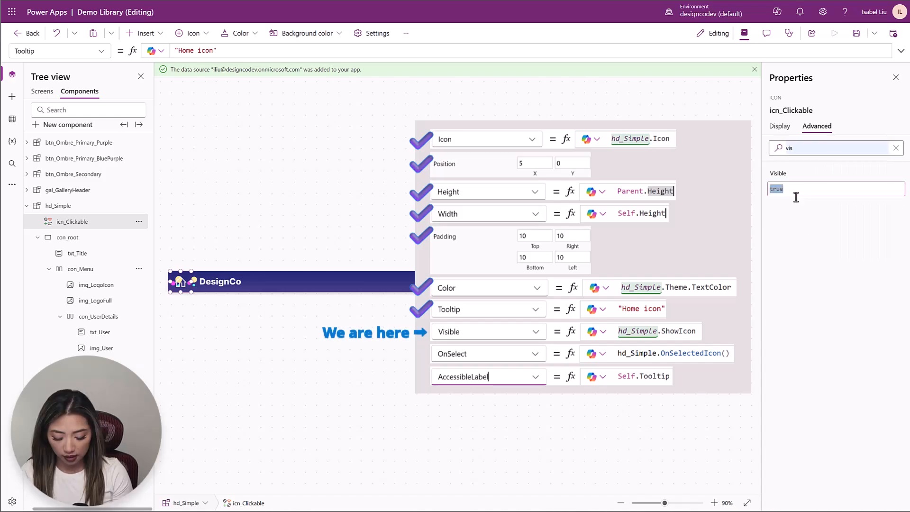
text(hd_Simple.ShowIcon)
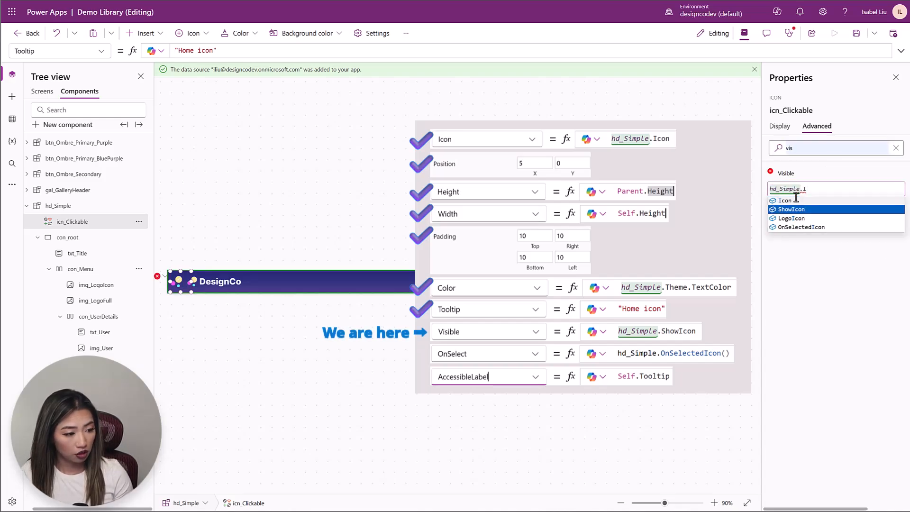
- Set the OnSelect action of icn_Clickable to hd_Simple.OnSelectedIcon()
click(896, 148)
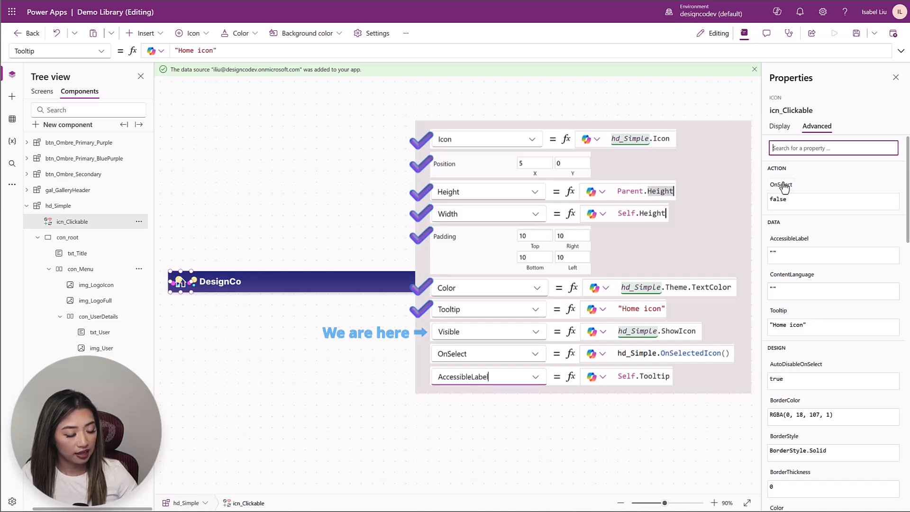
click(784, 188)
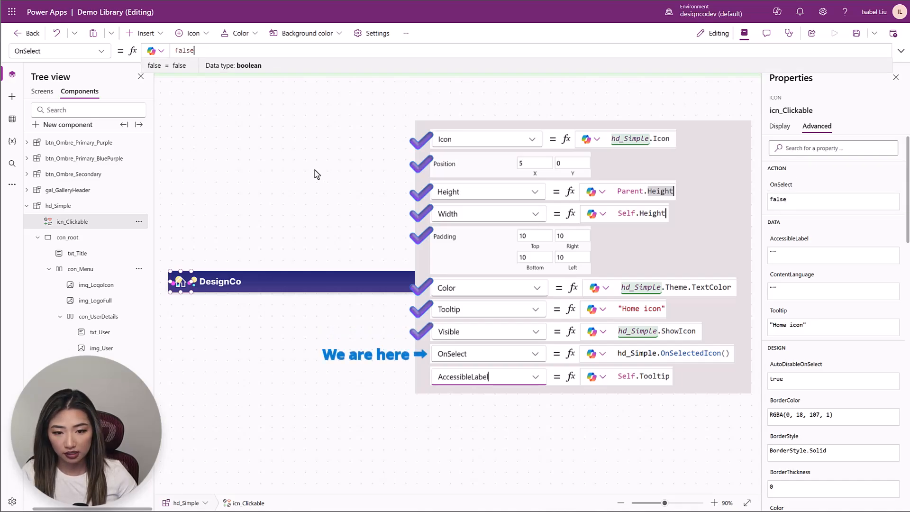
text(hd_Simple.OnSelectedIcon()
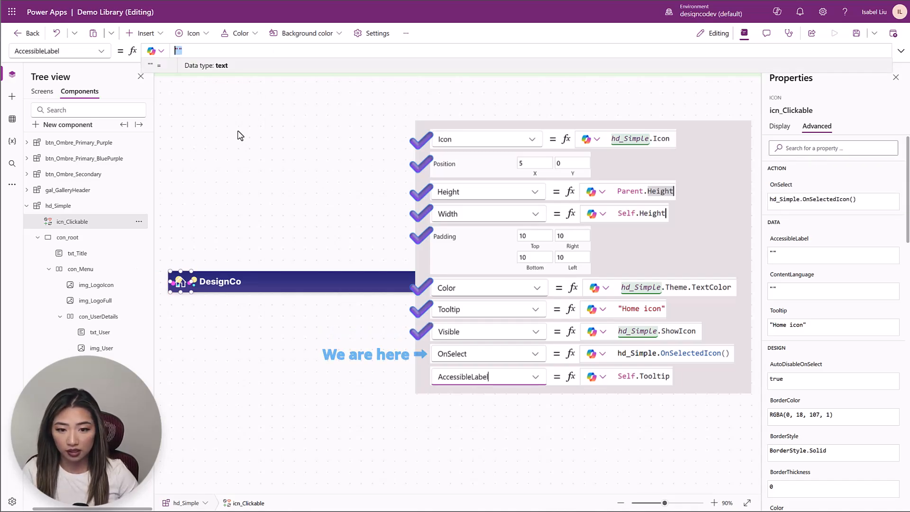
- Set the AccessibleLabel property of icn_Clickable to Self.Tooltip
key(Right)
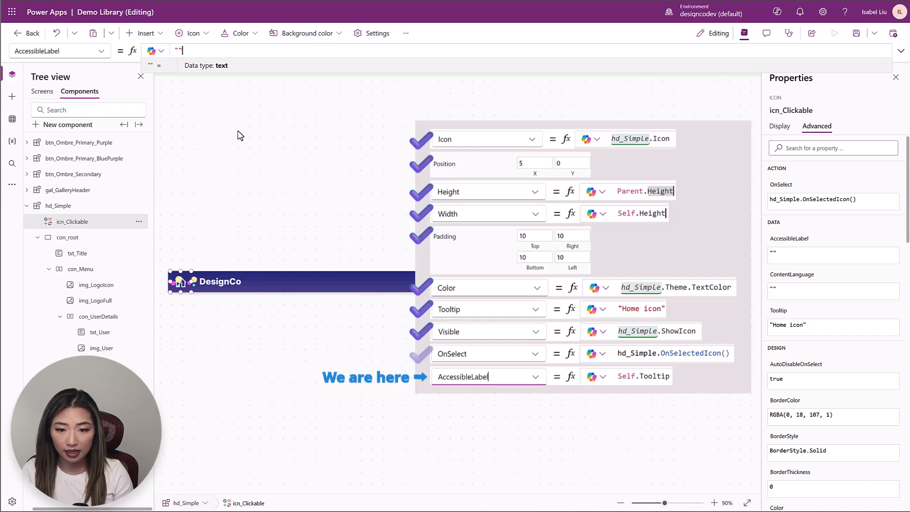
key(Left)
text(Home)
key(ctrl+a)
text(Sel)
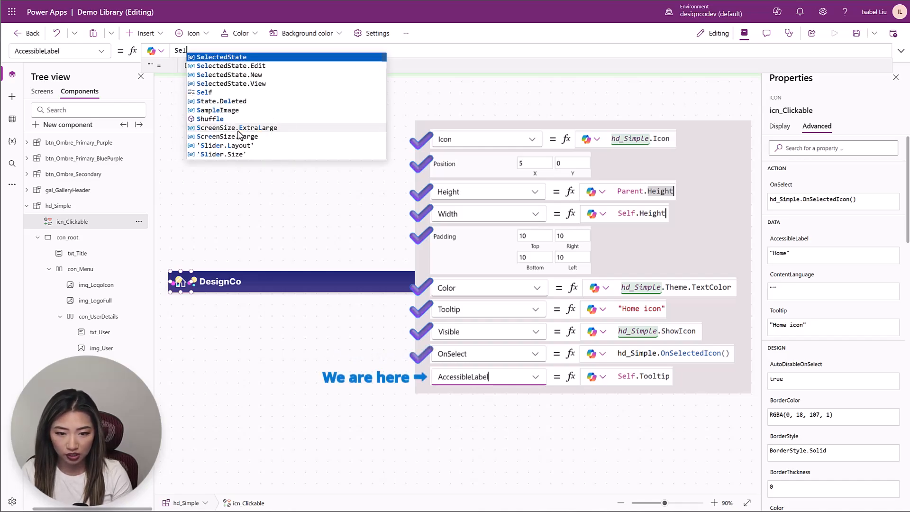
text(f.Tooltip)
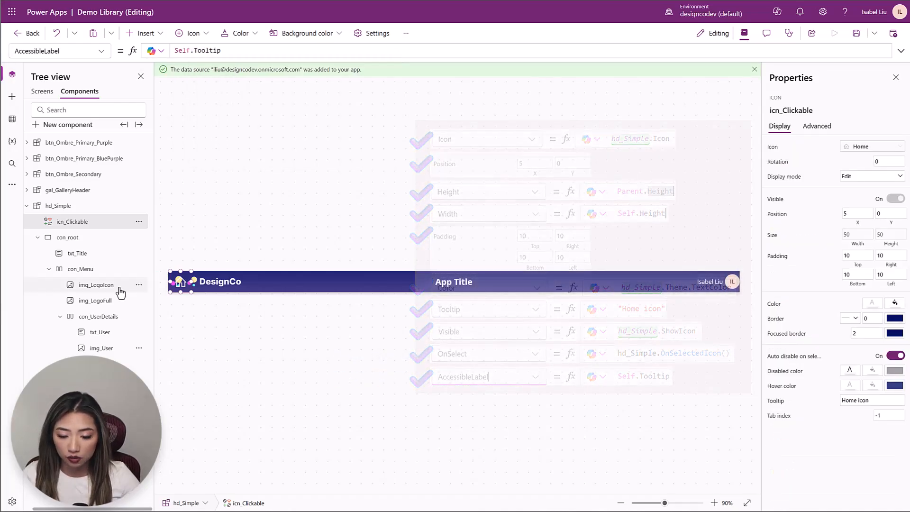
- Set the Visible property of img_LogoIcon to hd_Simple.FullMenu = false
click(119, 290)
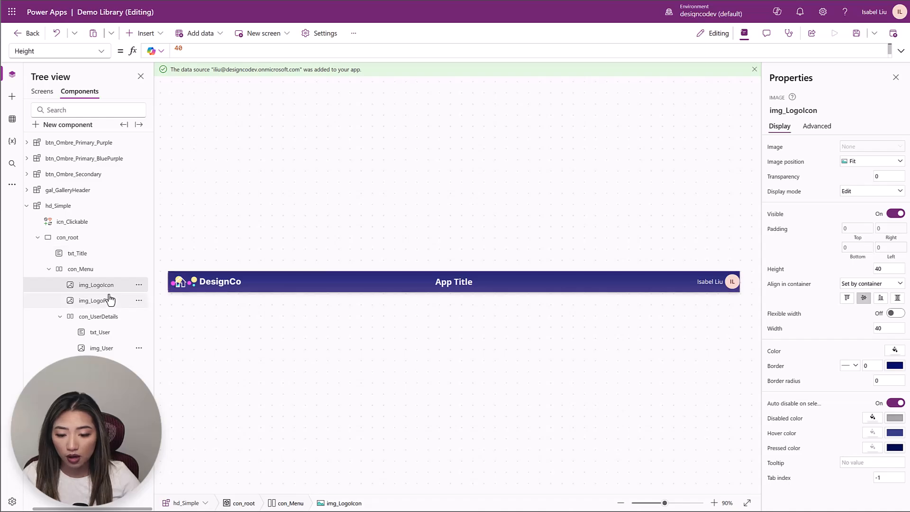
click(816, 126)
text(vis)
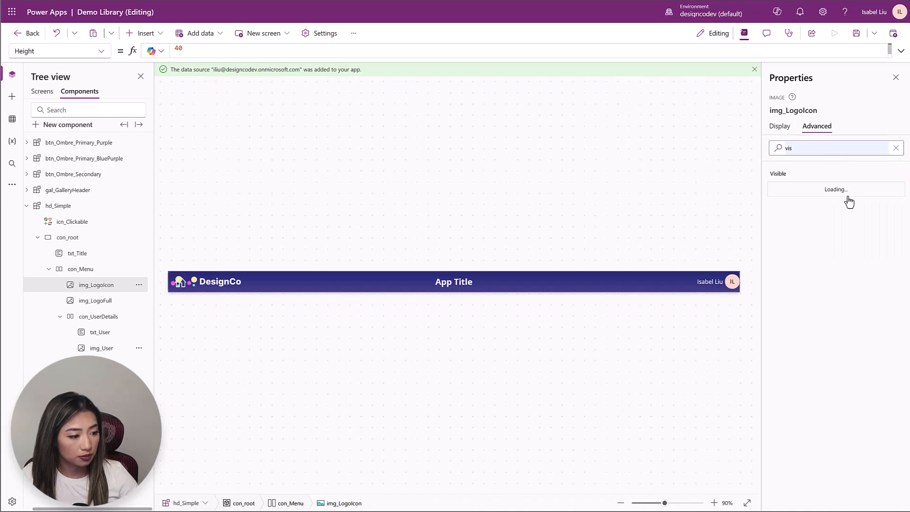
click(848, 192)
key(ctrl+a)
text(hd_Simple.Fu)
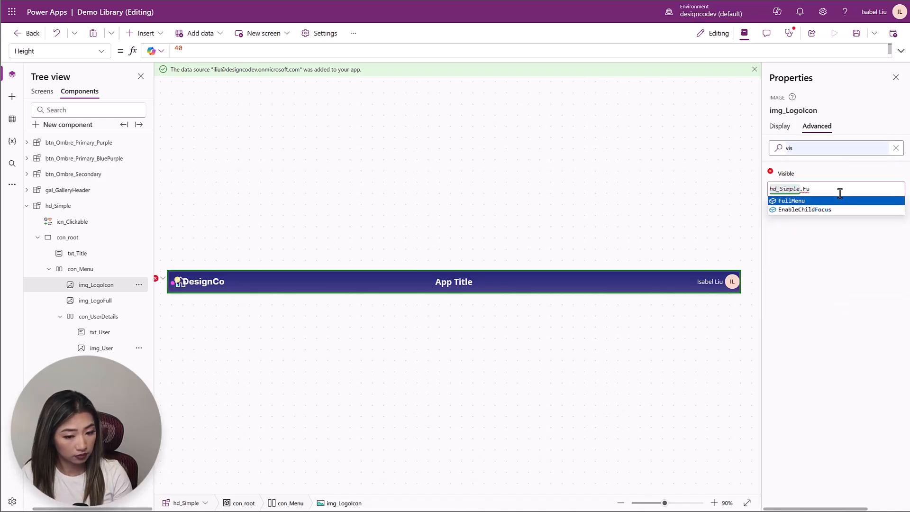
text(llMenu = false)
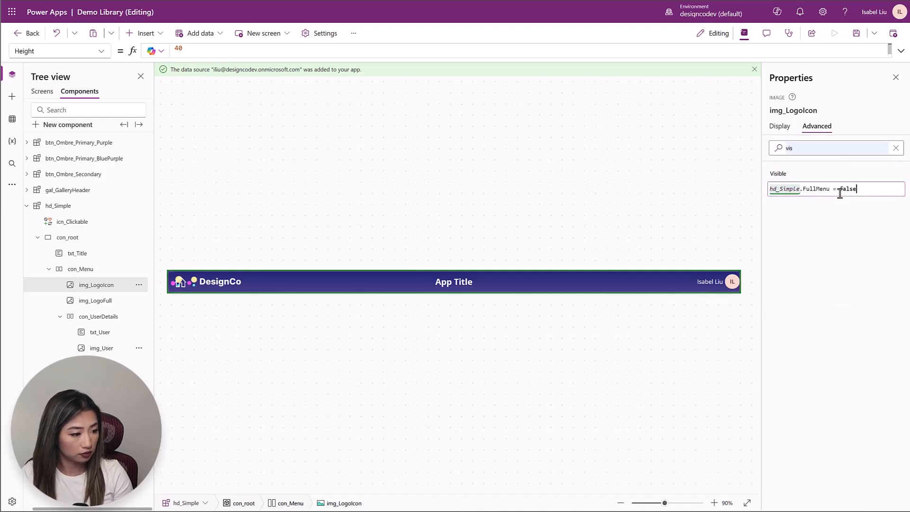
- Set the Visible property of img_LogoFull to hd_Simple.FullMenu
click(97, 306)
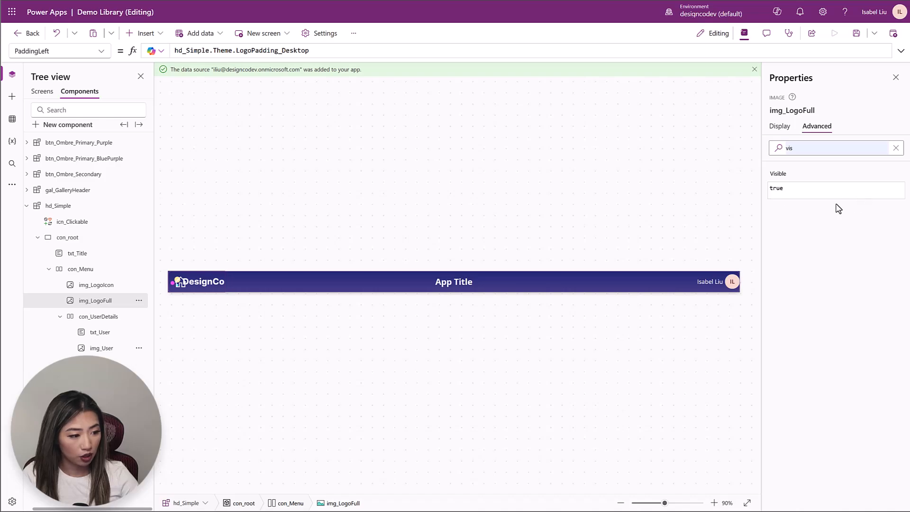
click(829, 189)
key(ctrl+a)
text(hd_Simple.FullMenu)
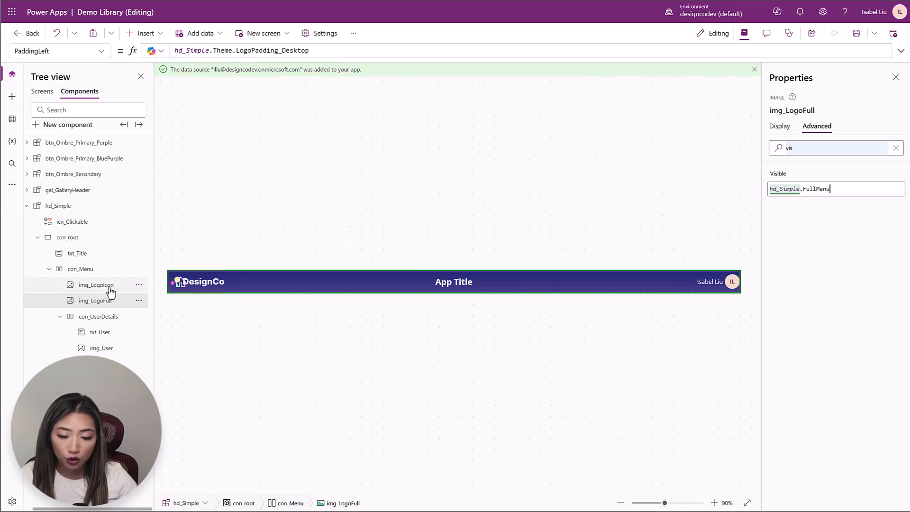
- Set the left padding of con_Menu to 5 + If(hd_Simple.ShowIcon, 50,0)
click(94, 271)
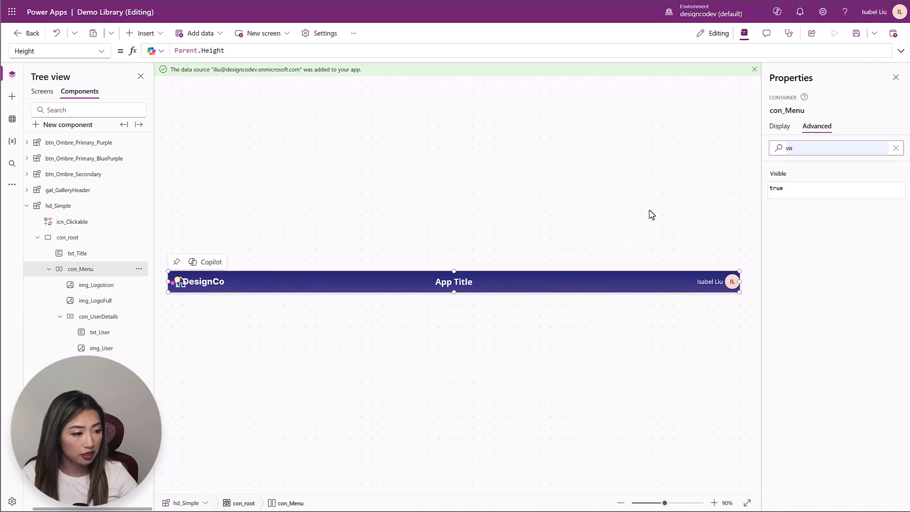
click(779, 126)
click(890, 330)
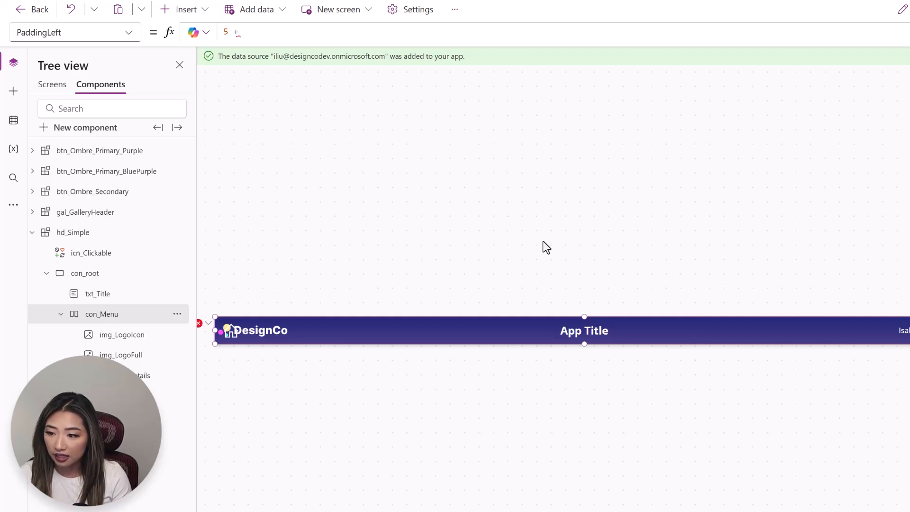
text(5 + If(hd_Simple.Sh)
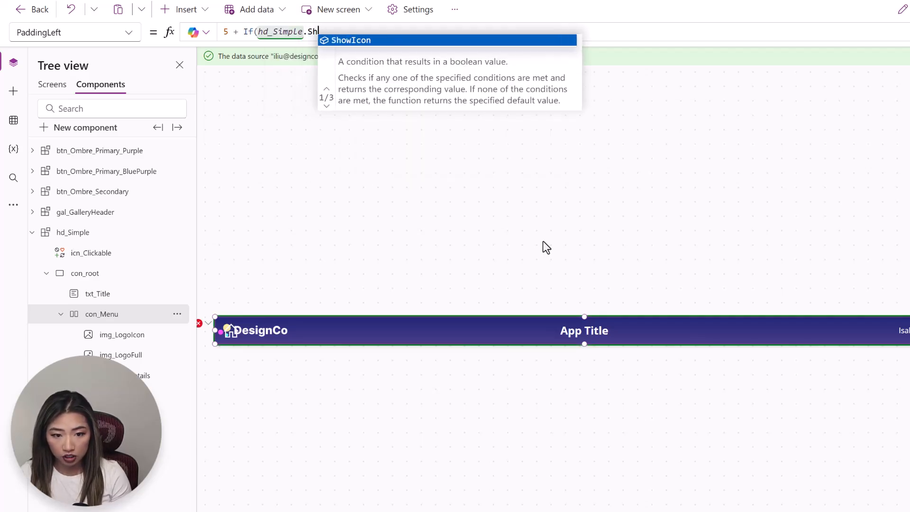
key(Tab)
text(,)
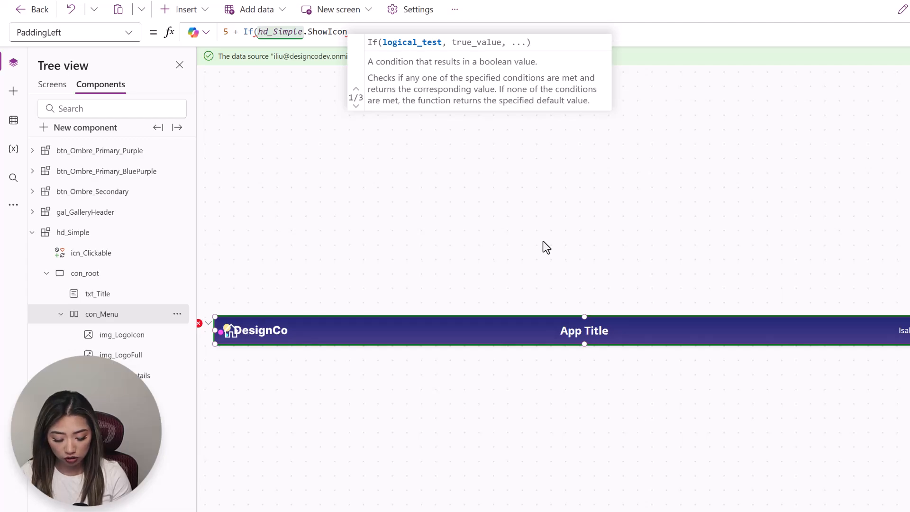
text( 5)
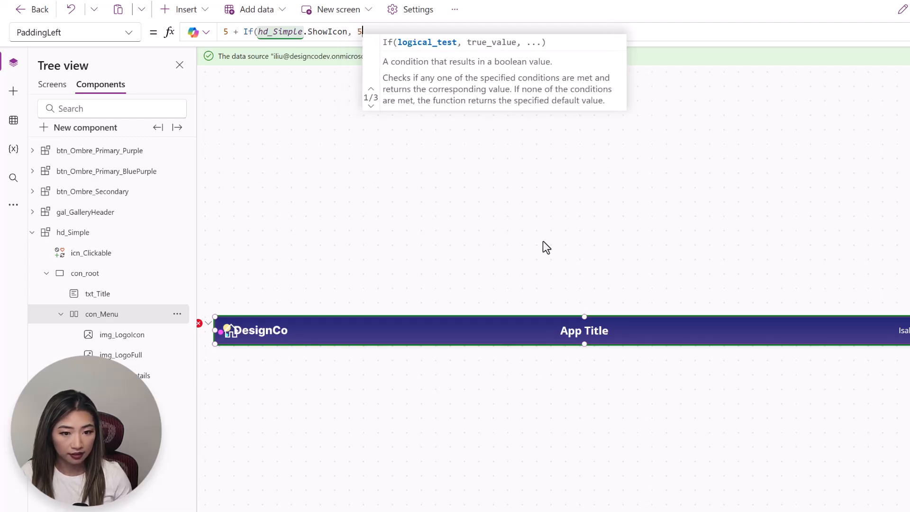
text(0,0))
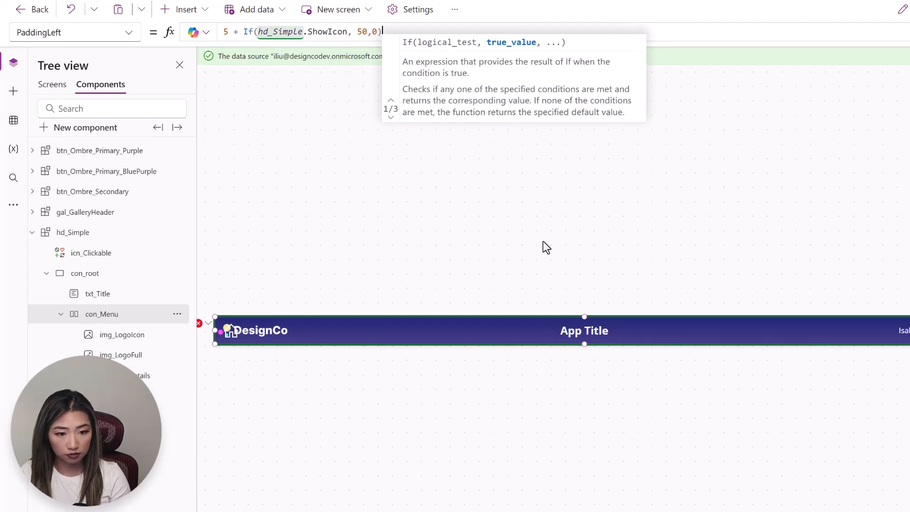
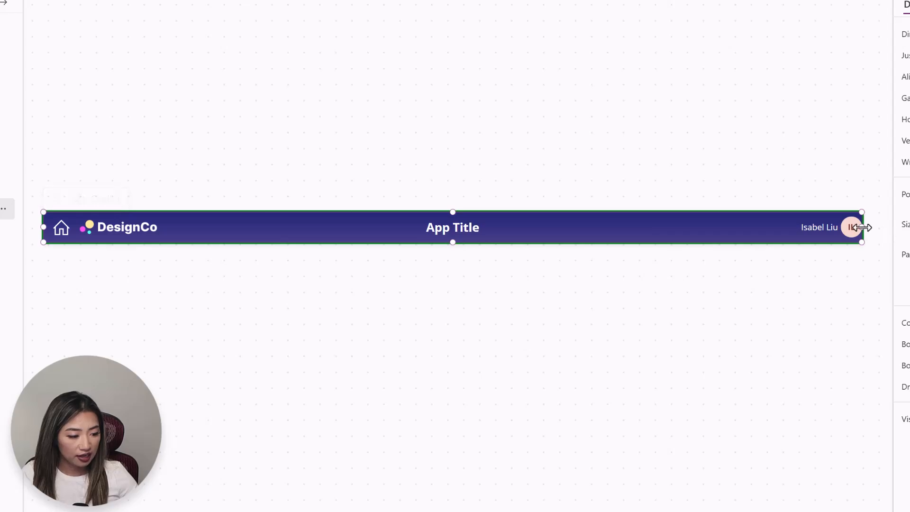
click(859, 282)
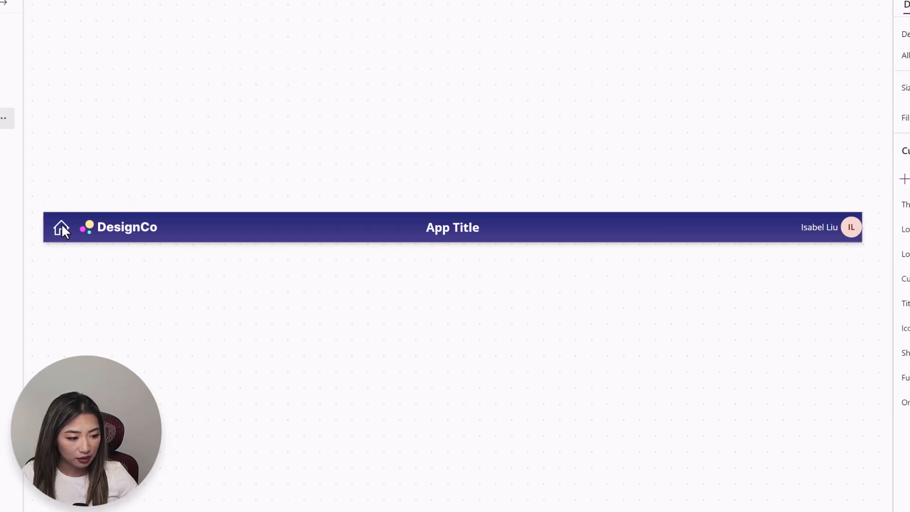
- Set the right padding of con_Menu to 5 + If(hd_Simple.ShowIcon,5,0)
click(50, 229)
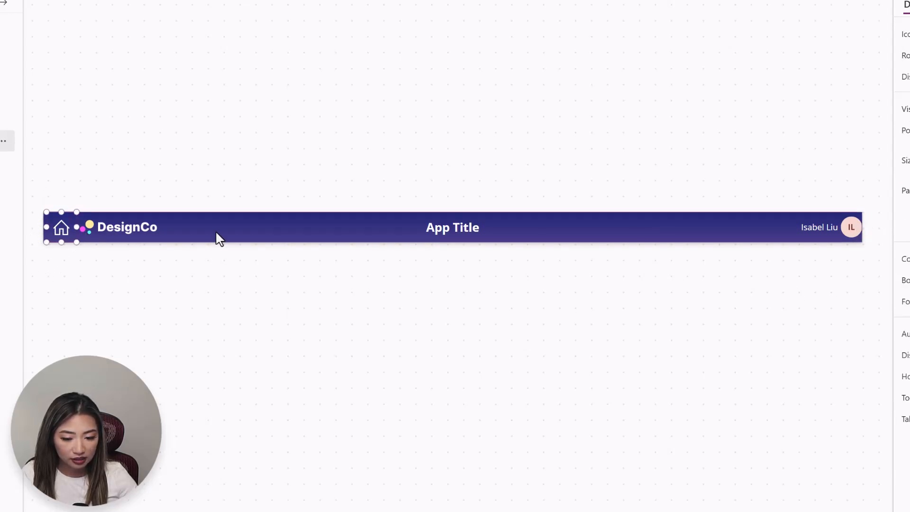
click(851, 231)
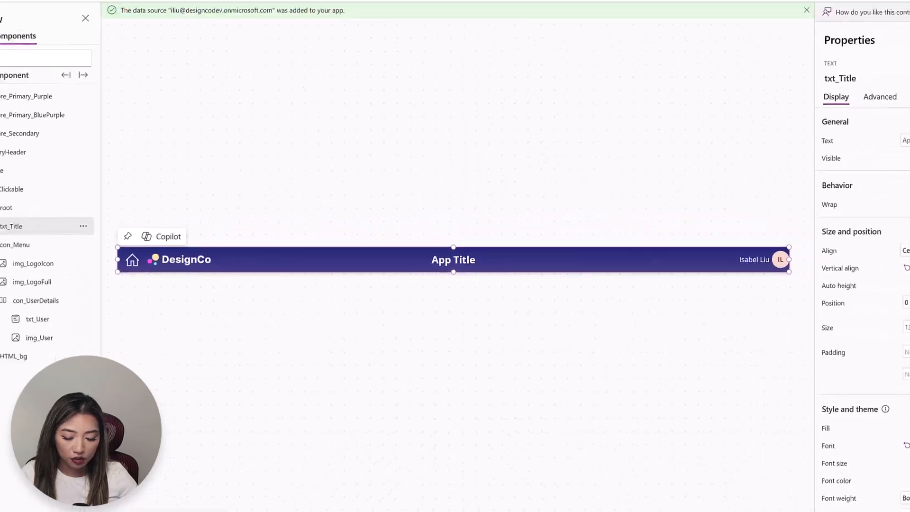
click(894, 309)
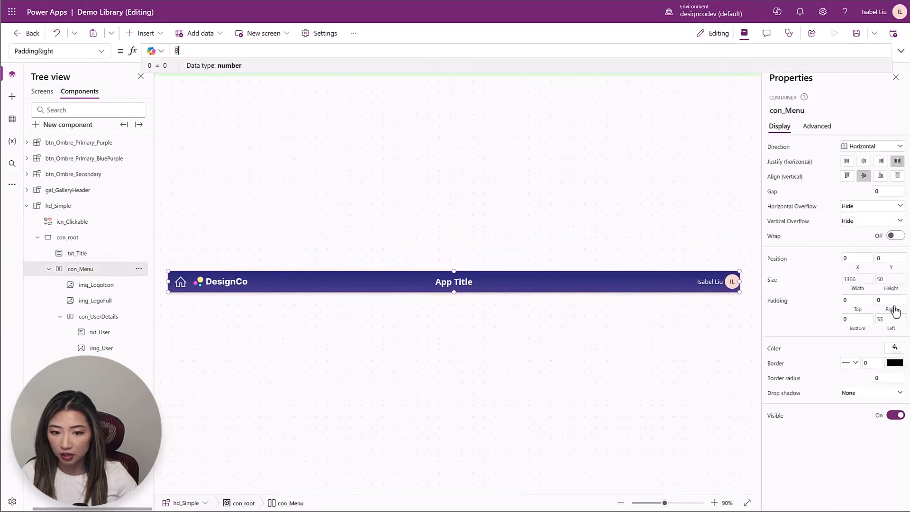
text(5)
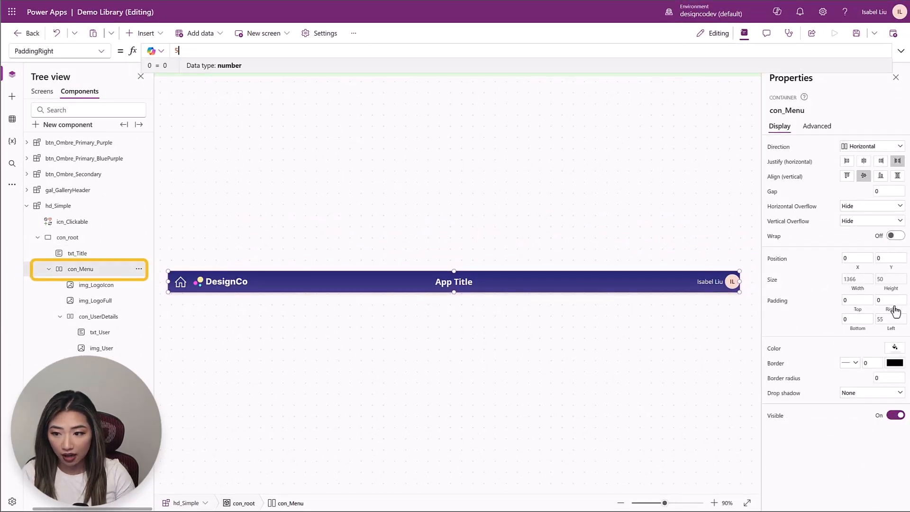
text( + If(hd_Simple.SH)
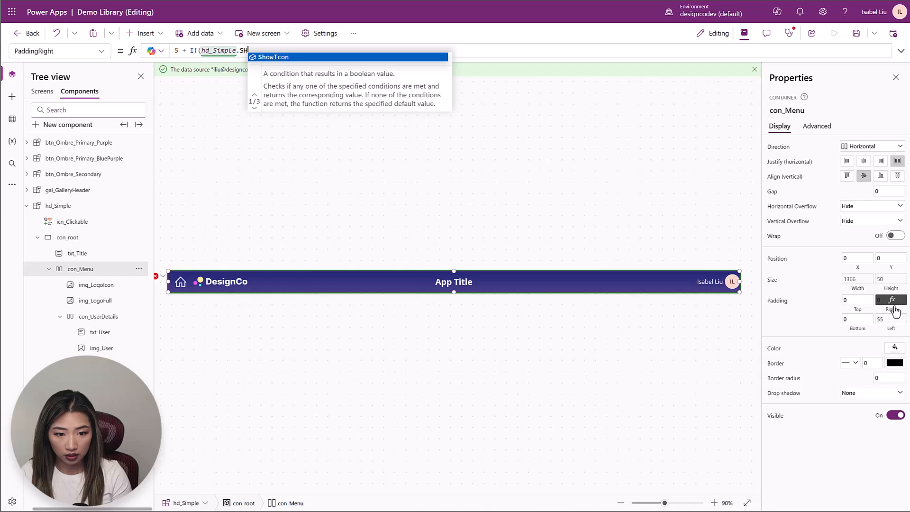
key(Tab)
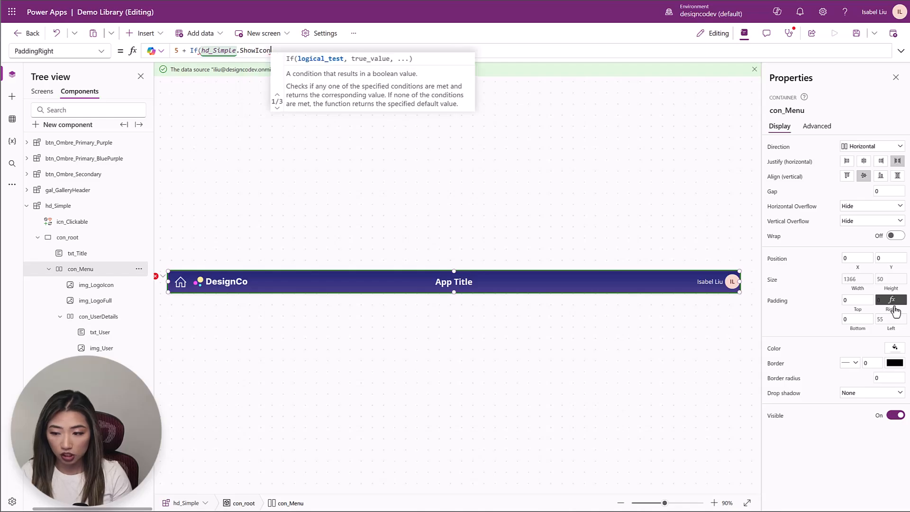
text(,)
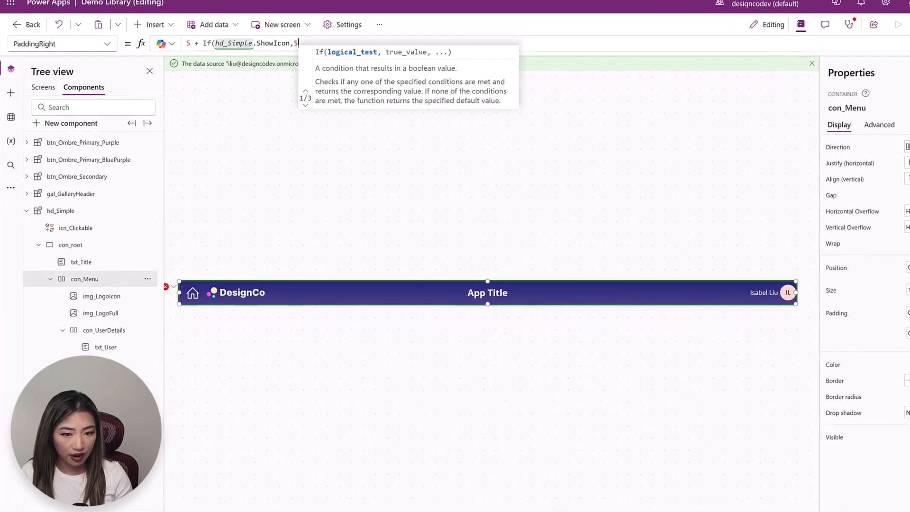
text(5,0)
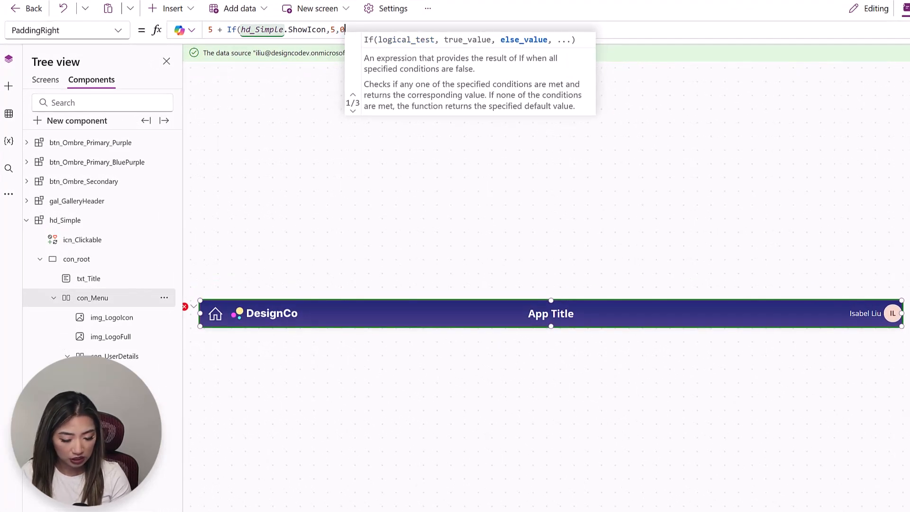
text())
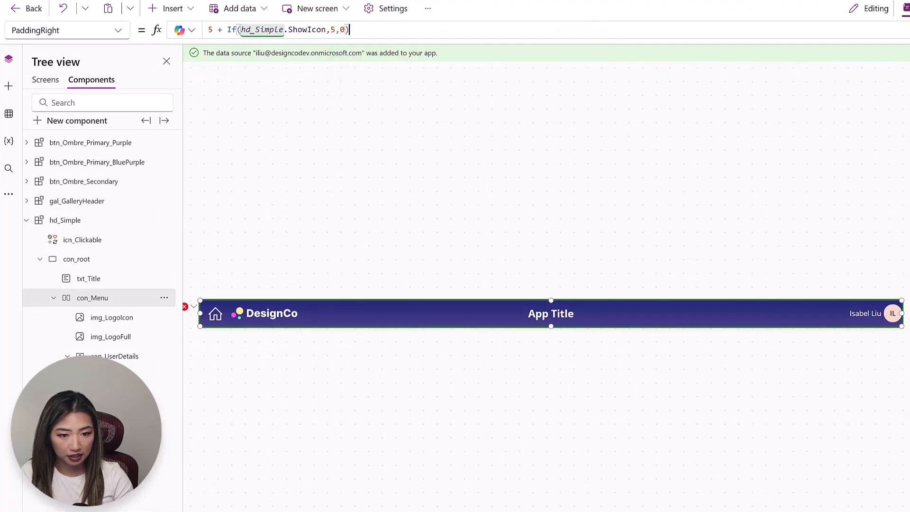
click(301, 267)
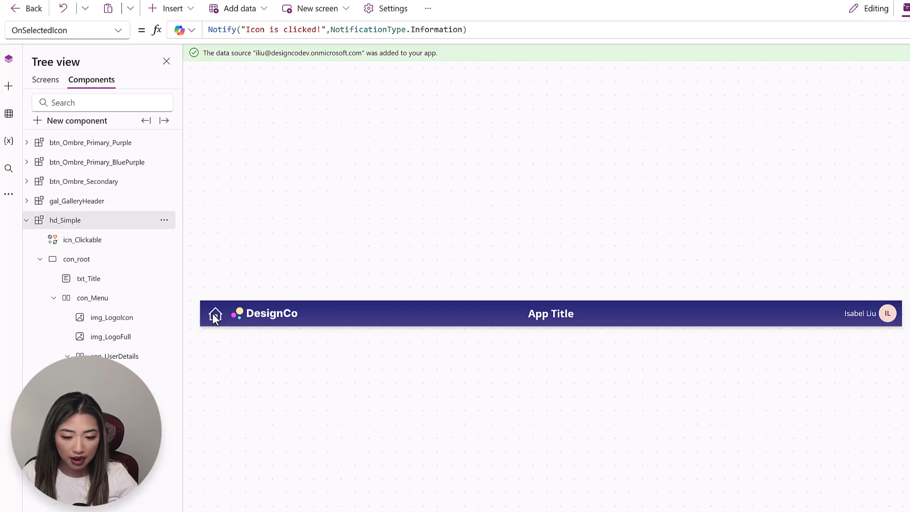
click(210, 314)
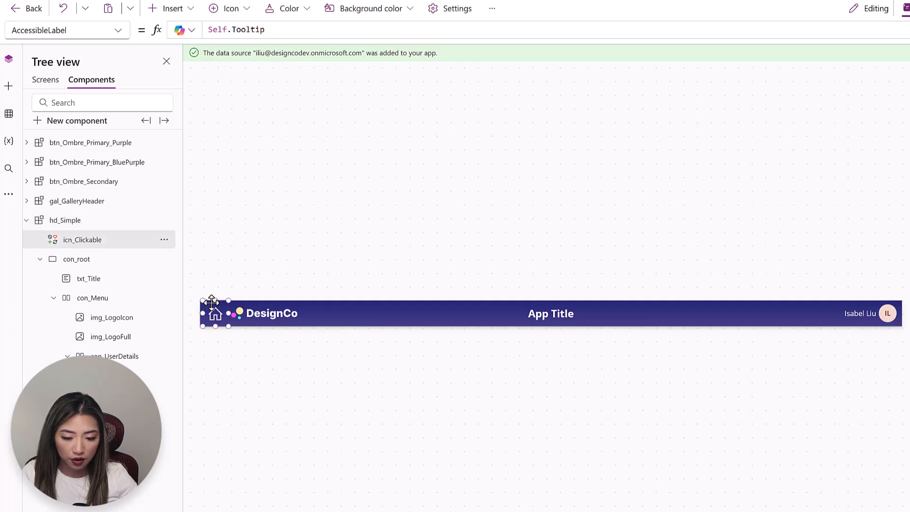
click(422, 382)
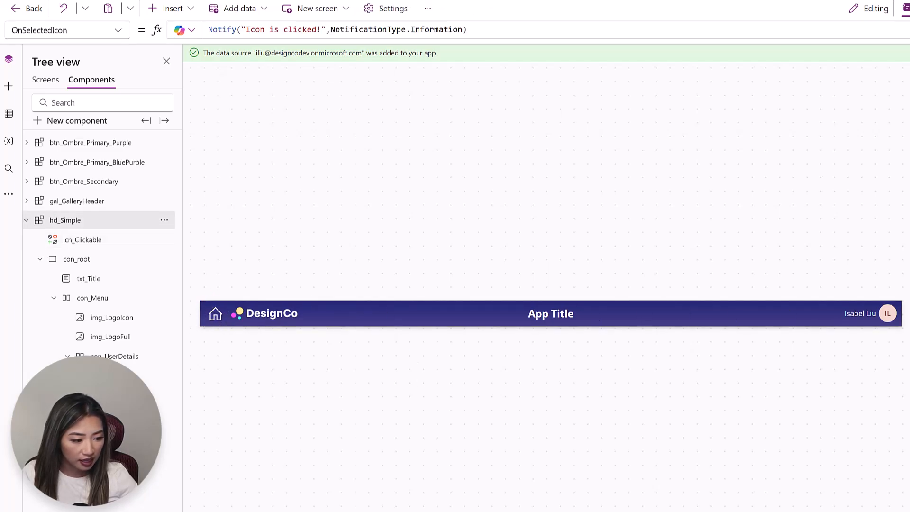
click(219, 317)
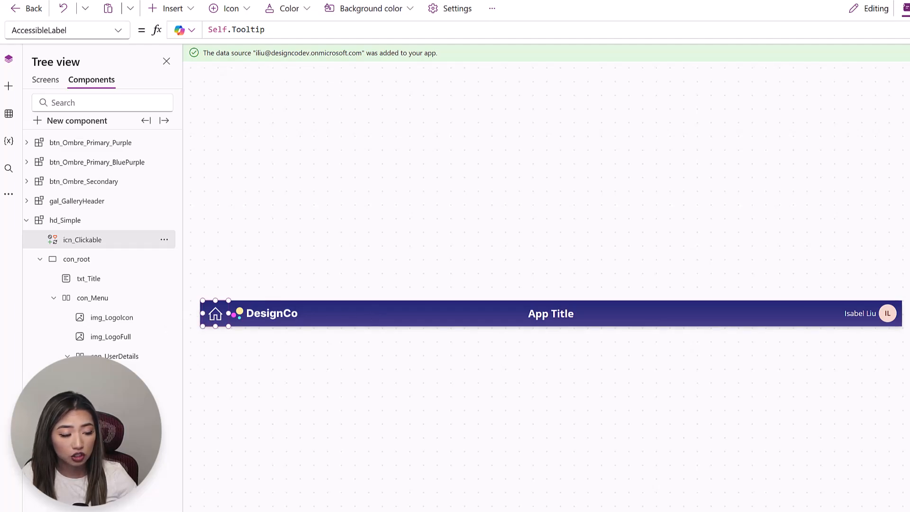
click(889, 322)
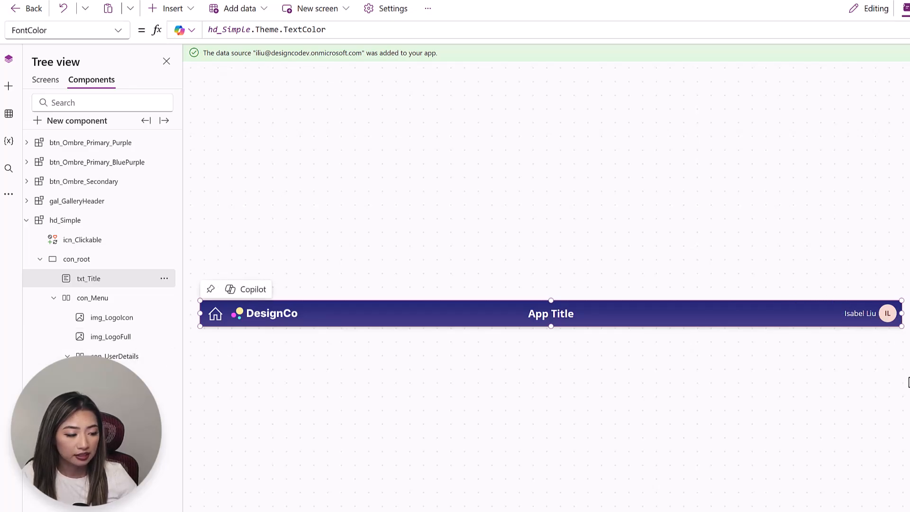
click(92, 298)
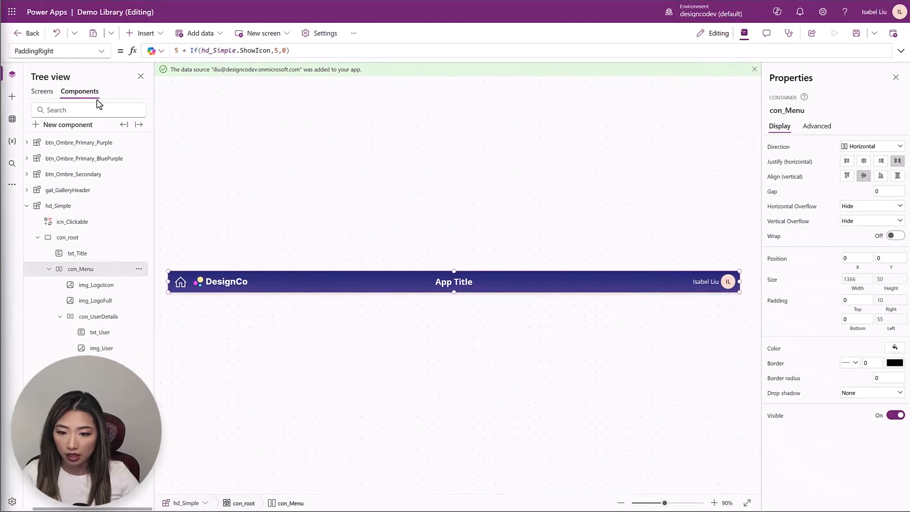
- Set the default value of hd_Simple's Show Icon custom property to false
click(90, 206)
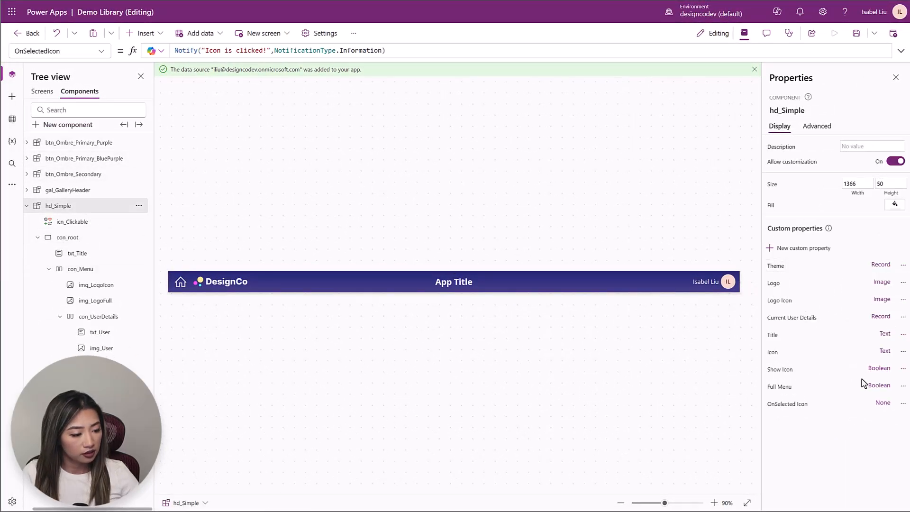
click(881, 370)
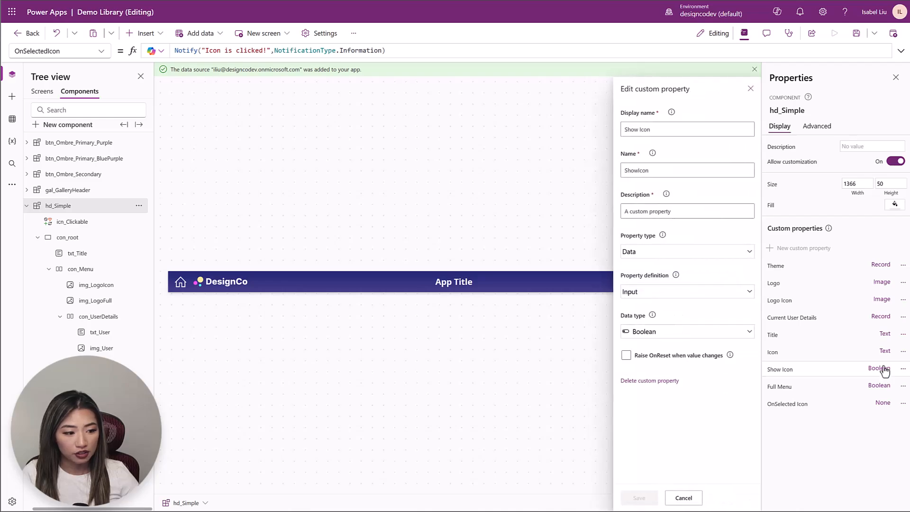
click(787, 372)
key(ctrl+a)
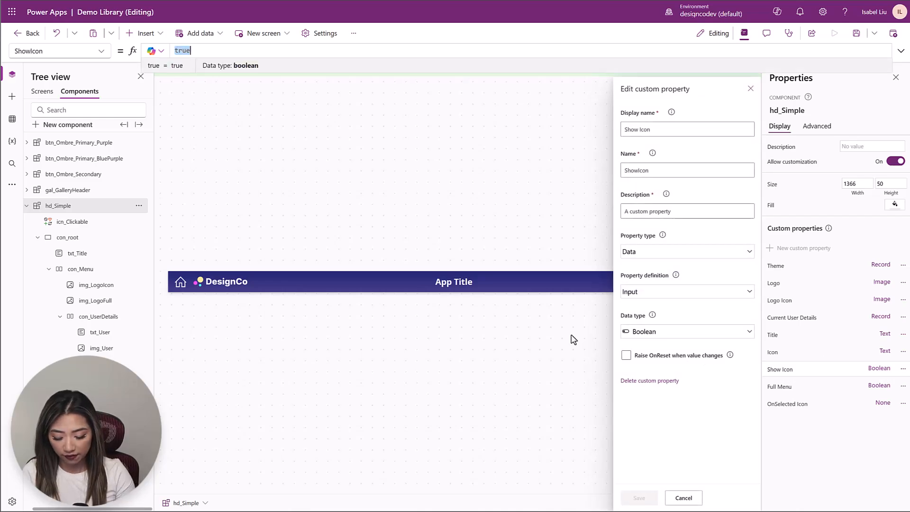
text(false)
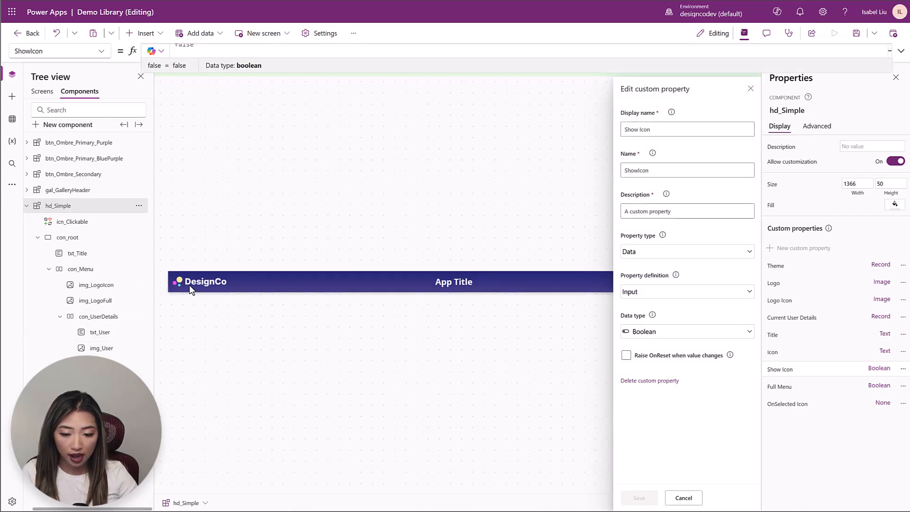
click(759, 98)
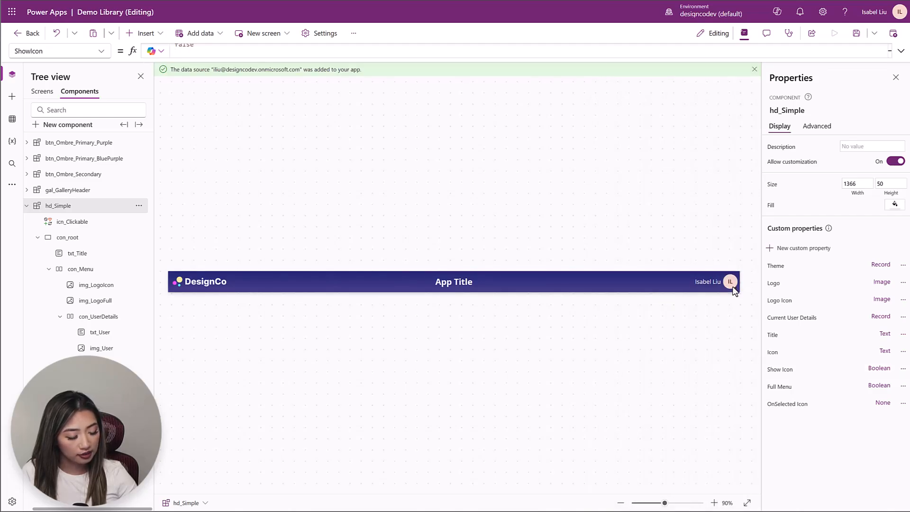
- Set the default value of hd_Simple's Full Menu custom property to false
click(779, 388)
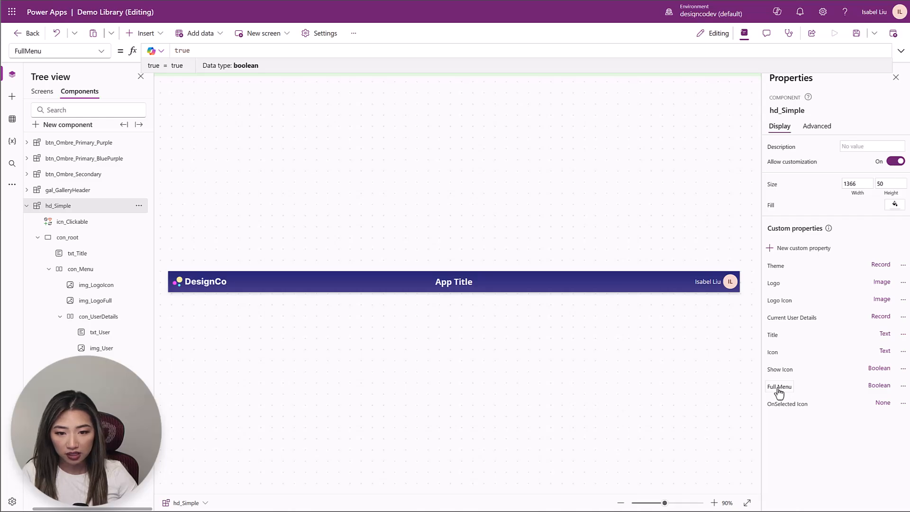
key(ctrl+a)
text(false)
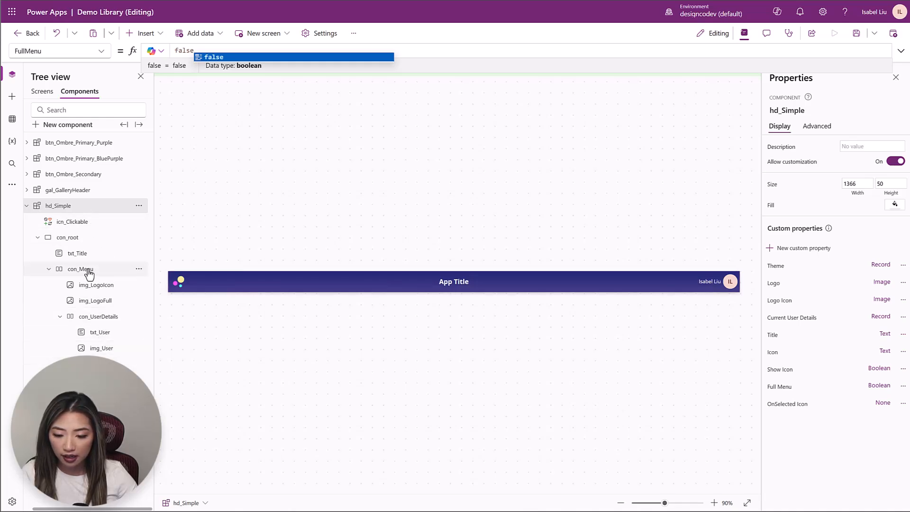
- Set the Visible property of txt_User to hd_Simple.FullMenu
click(106, 335)
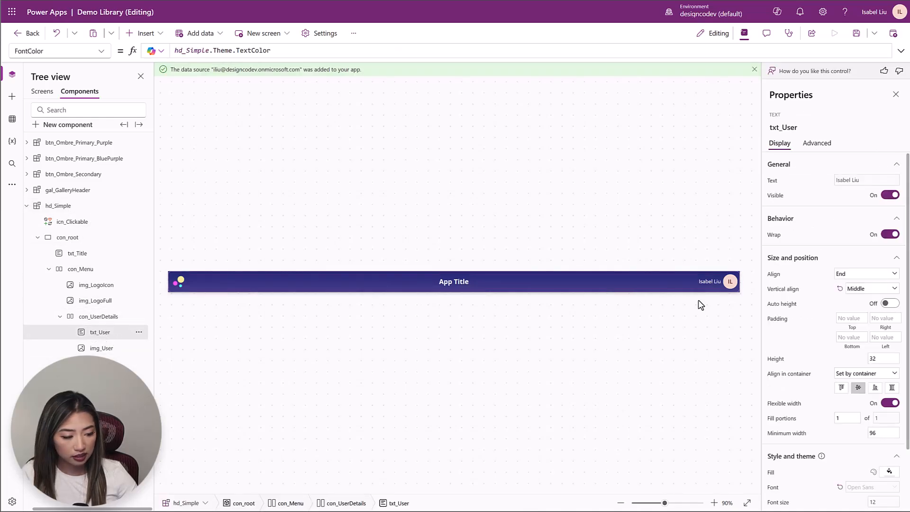
click(817, 143)
click(820, 165)
text(vis)
click(794, 205)
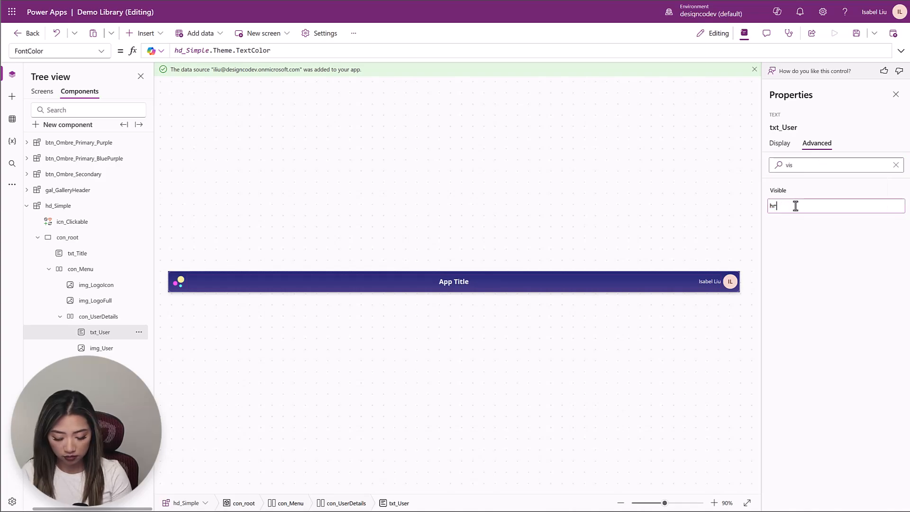
text(hd_Simple.)
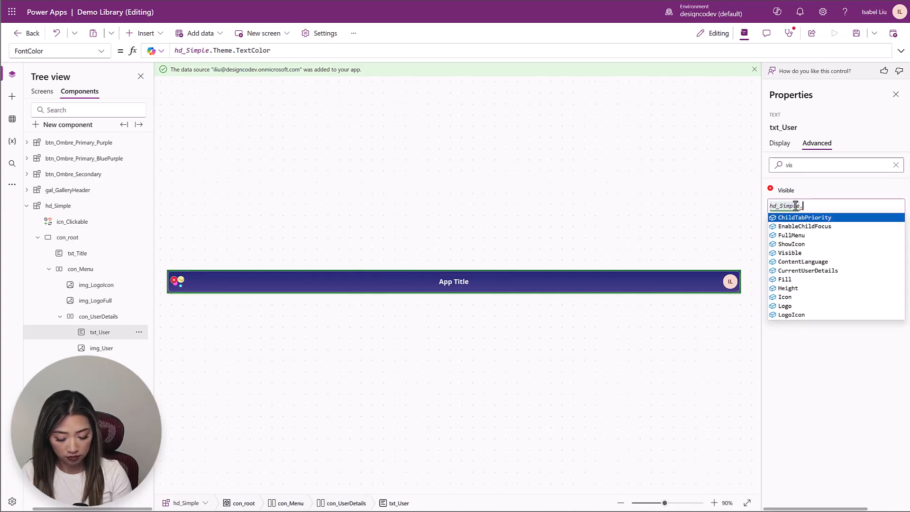
text(f)
key(Tab)
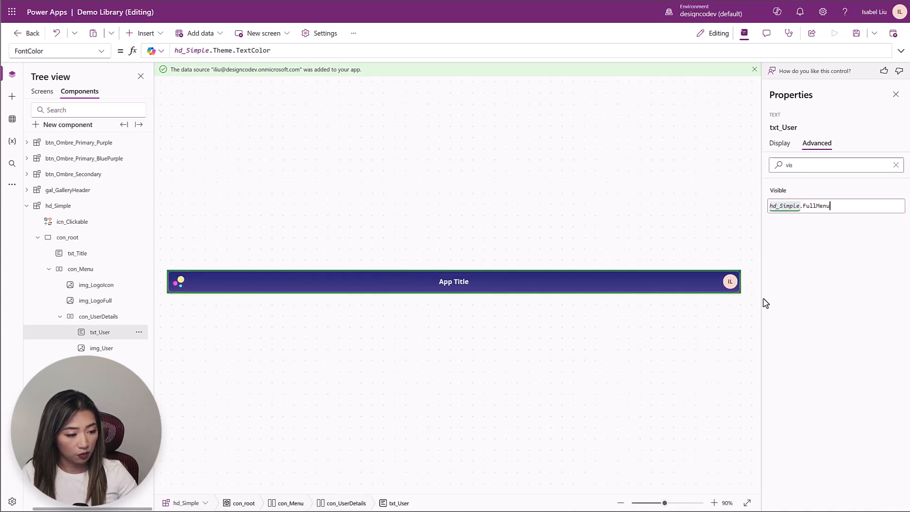
click(772, 311)
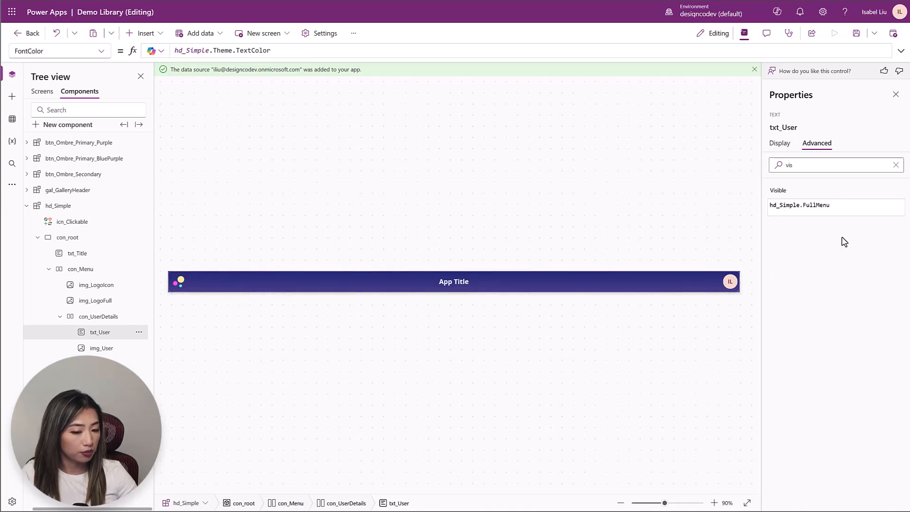
- Add a blank screen to the library and insert the custom hd_Simple component on it
click(355, 337)
key(ctrl+minus)
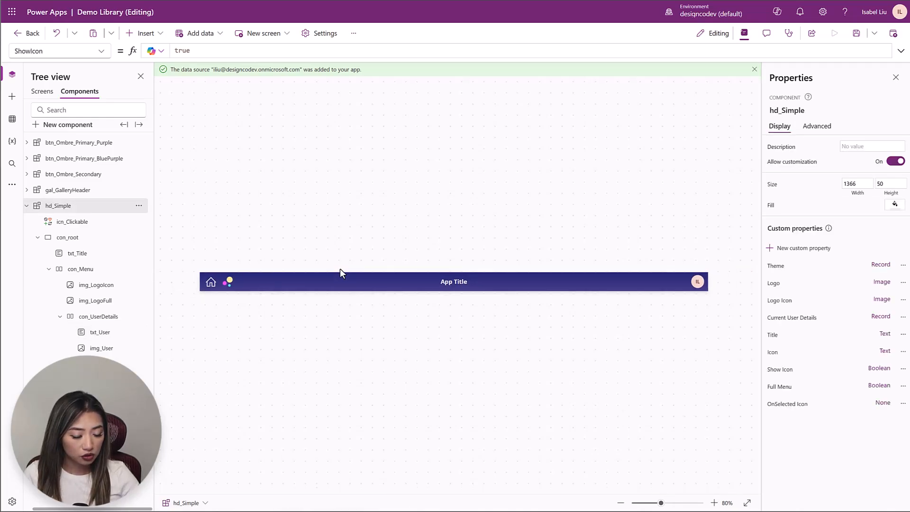
click(43, 92)
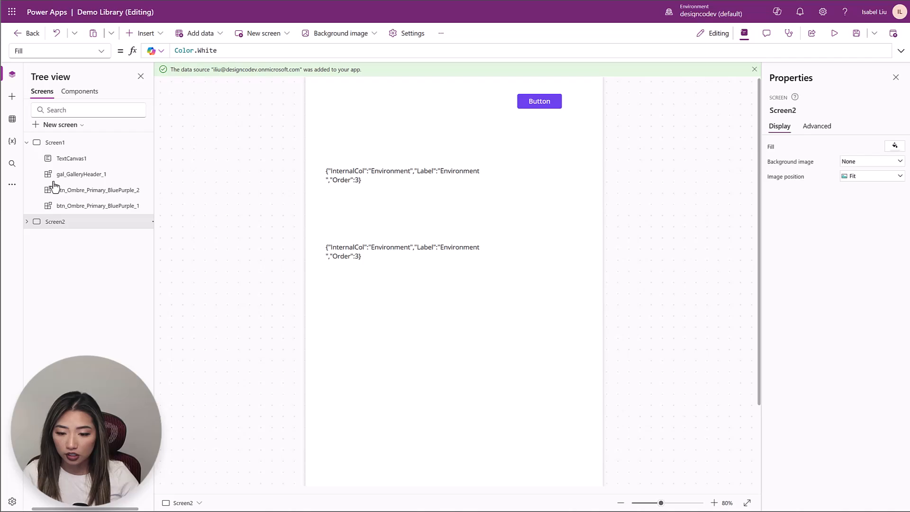
click(56, 125)
click(82, 195)
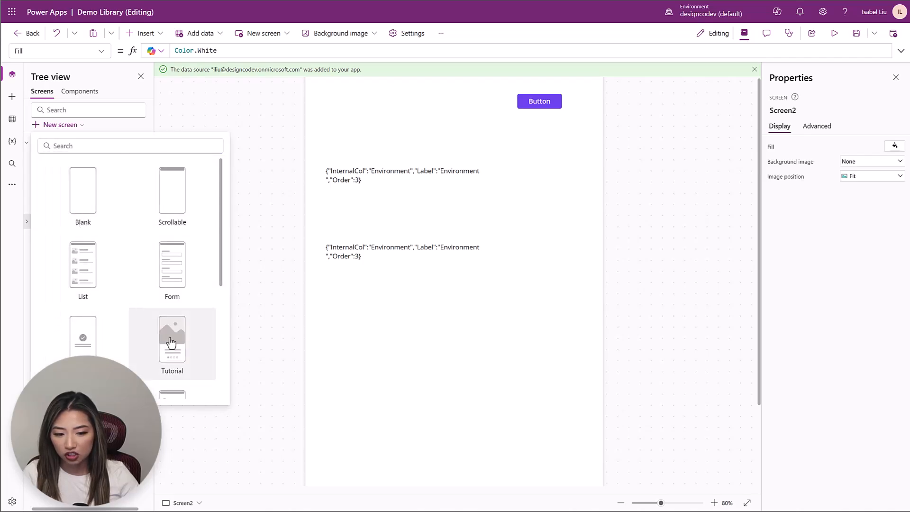
click(144, 33)
scroll(161, 308, down, 1)
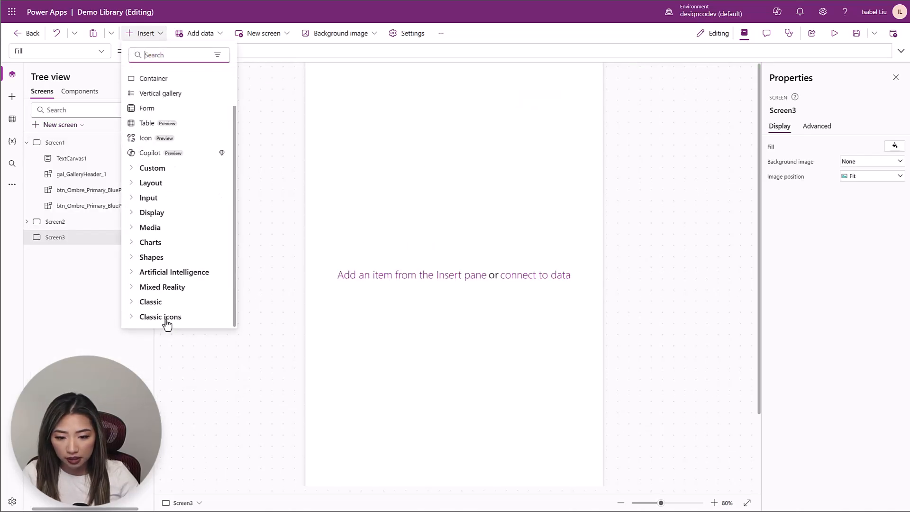
click(137, 167)
click(165, 245)
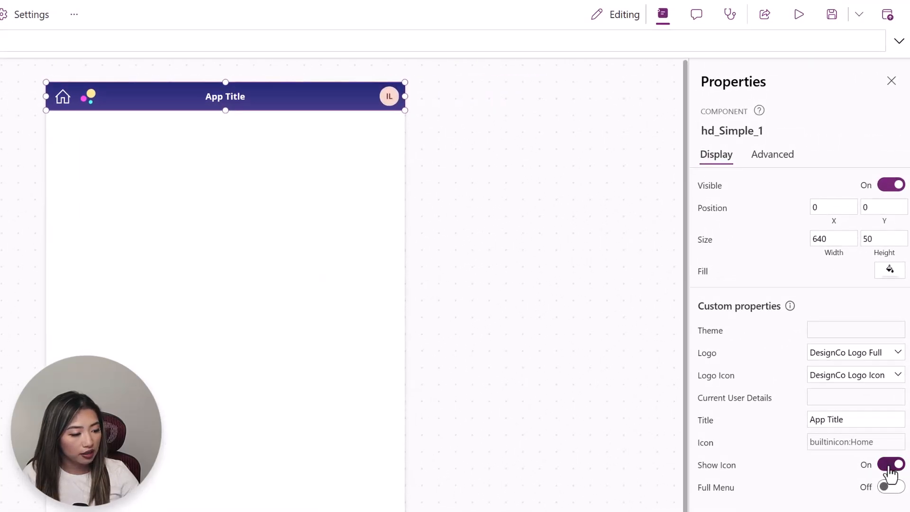
- Test the header instance by switching Show Icon and Full Menu off and on, and preview the screen with both on
click(891, 466)
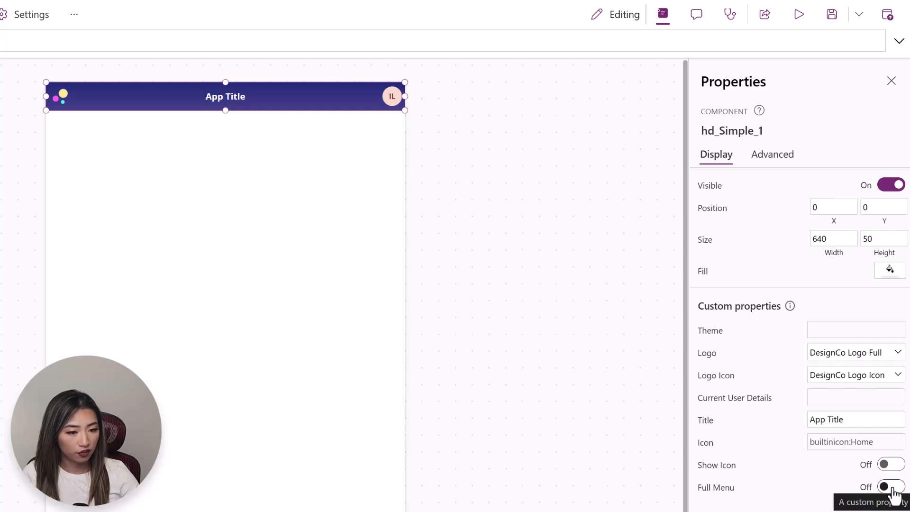
click(893, 488)
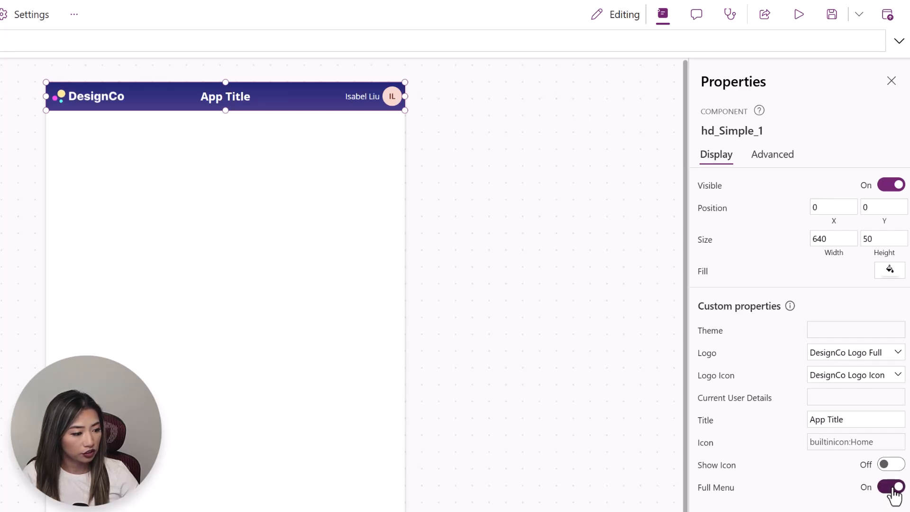
click(894, 488)
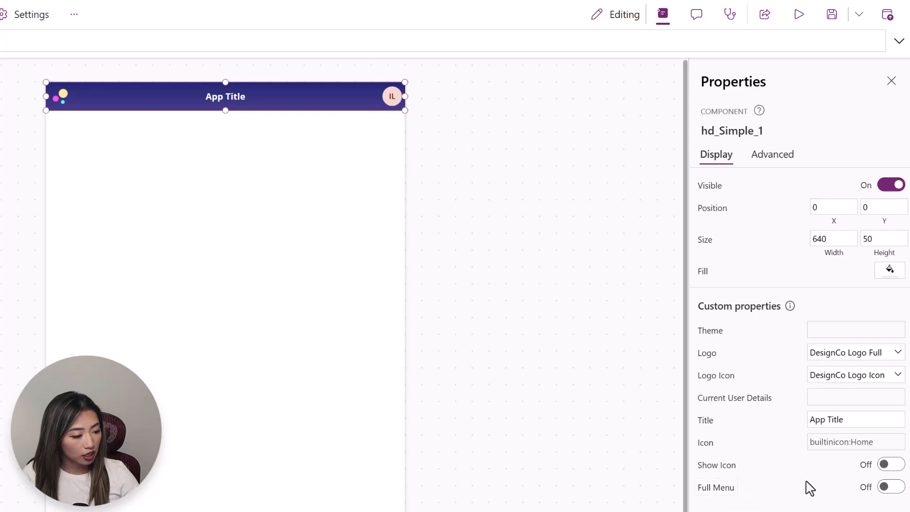
click(887, 487)
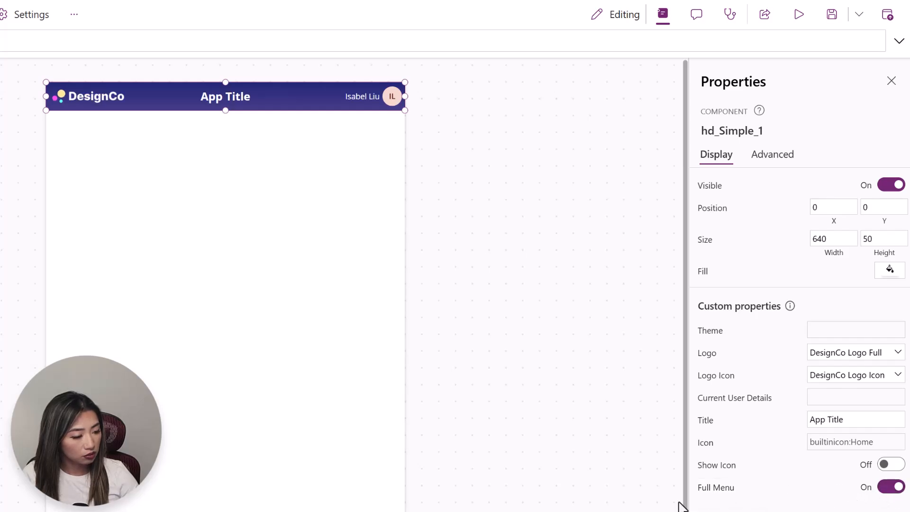
click(899, 467)
click(799, 14)
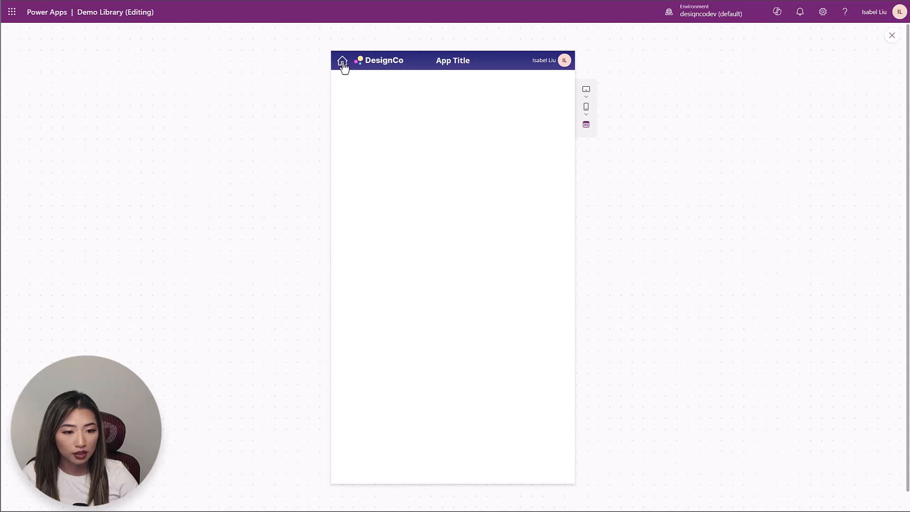
key(Escape)
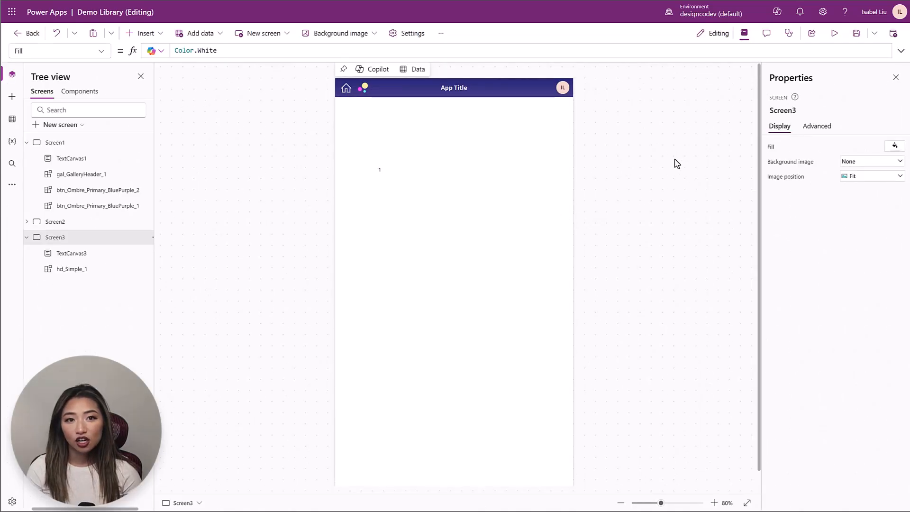
- Save and publish the Demo Library, and leave its editor
click(893, 33)
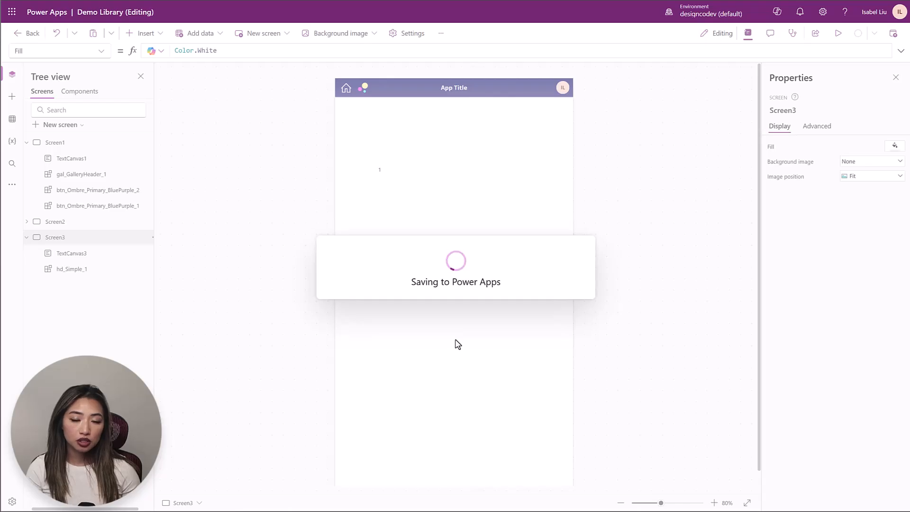
click(475, 365)
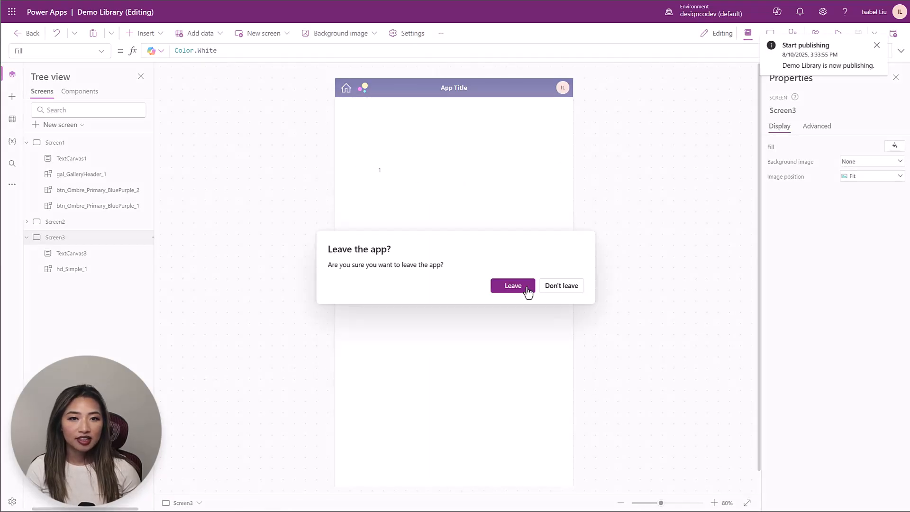
click(524, 287)
- Open the Demo canvas app for editing in a new tab and apply the available Demo Library component update
click(67, 176)
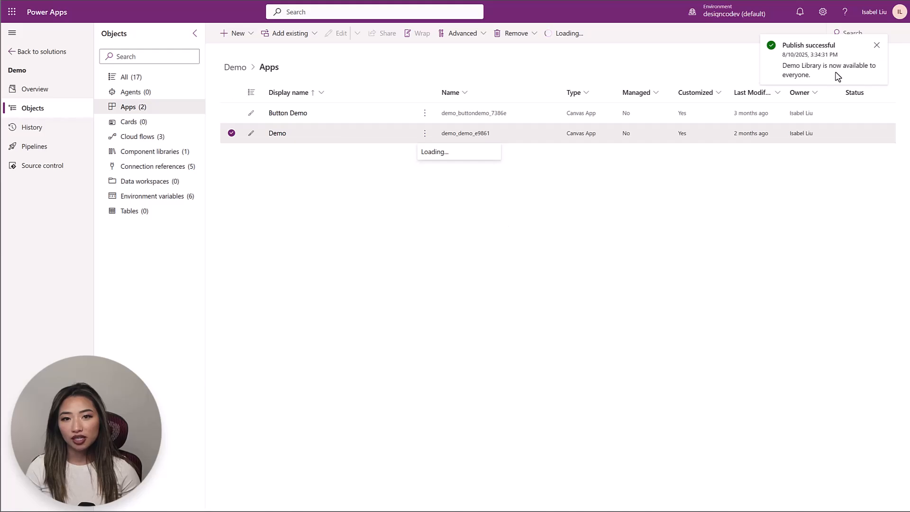
click(877, 45)
click(424, 134)
mouse_move(519, 151)
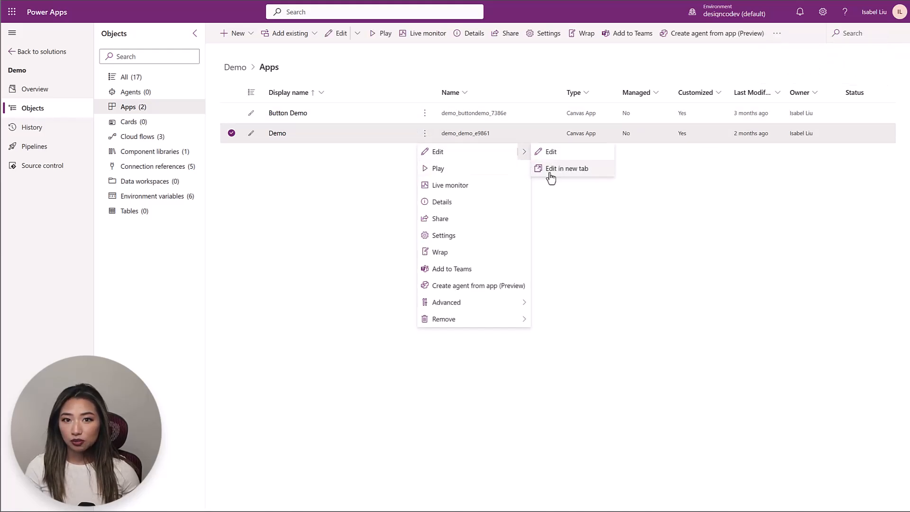
click(550, 172)
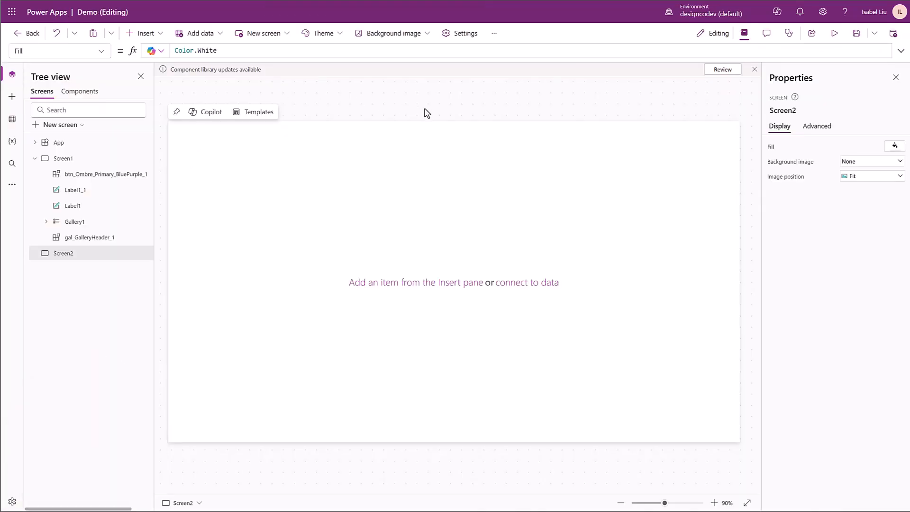
click(720, 71)
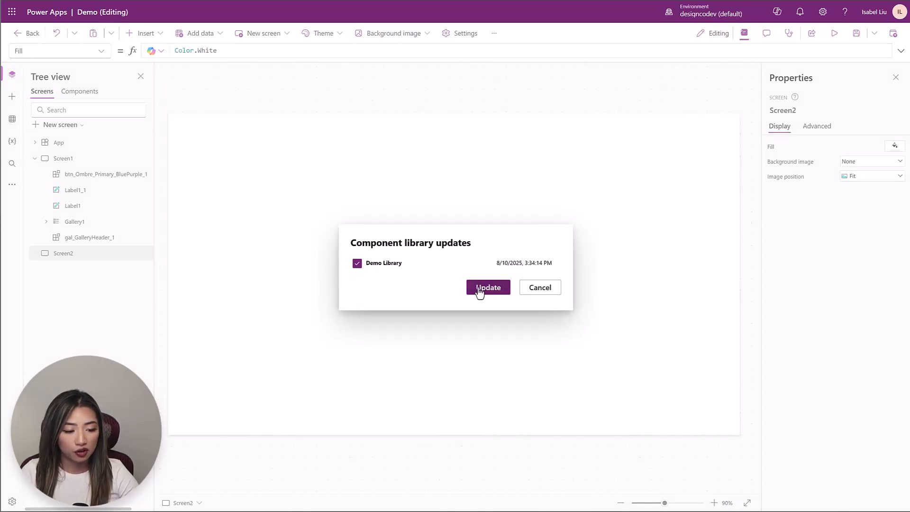
click(479, 291)
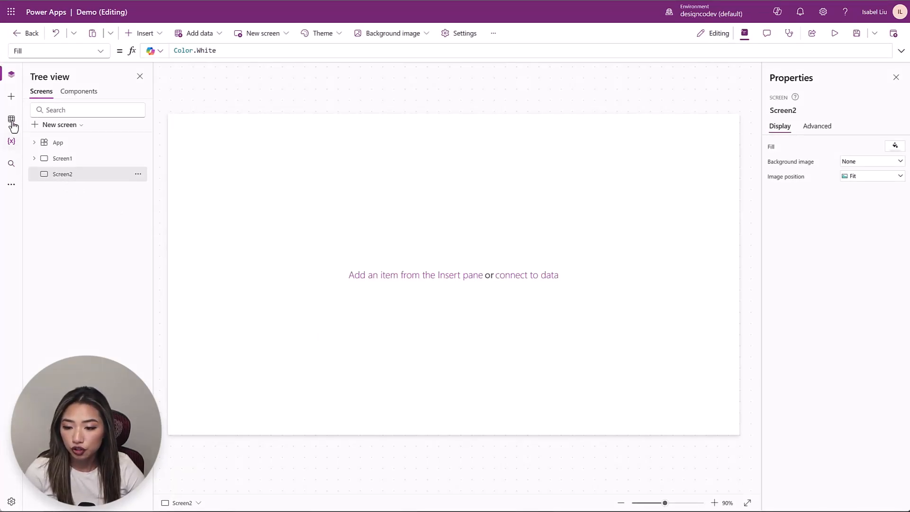
- Import the hd_Simple component from Demo Library and insert it on Screen2
click(11, 100)
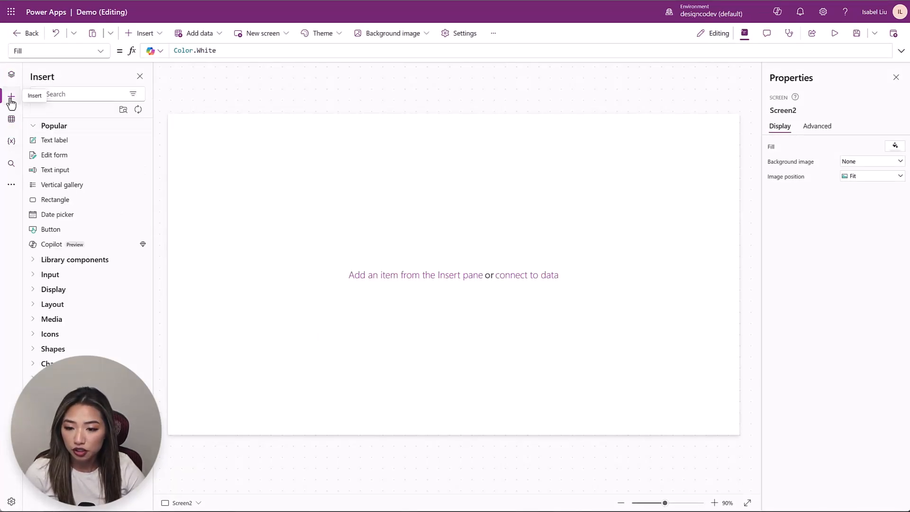
click(75, 261)
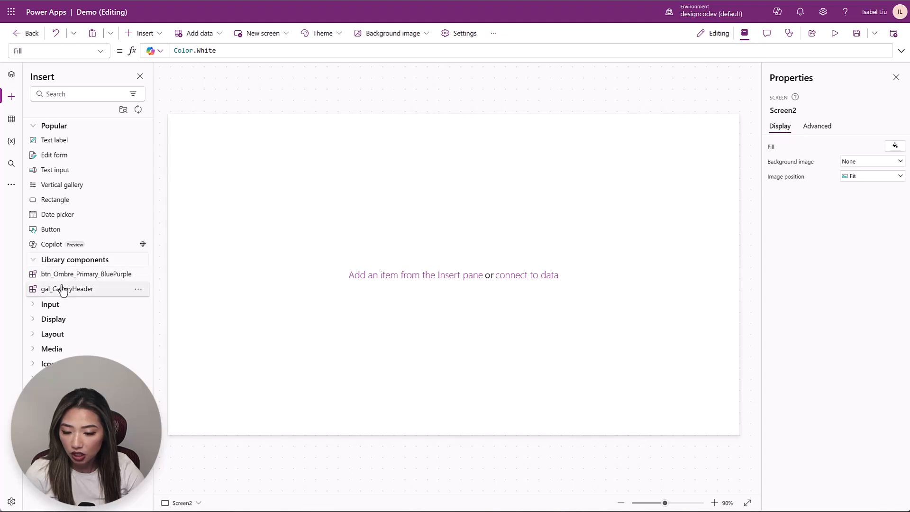
click(123, 109)
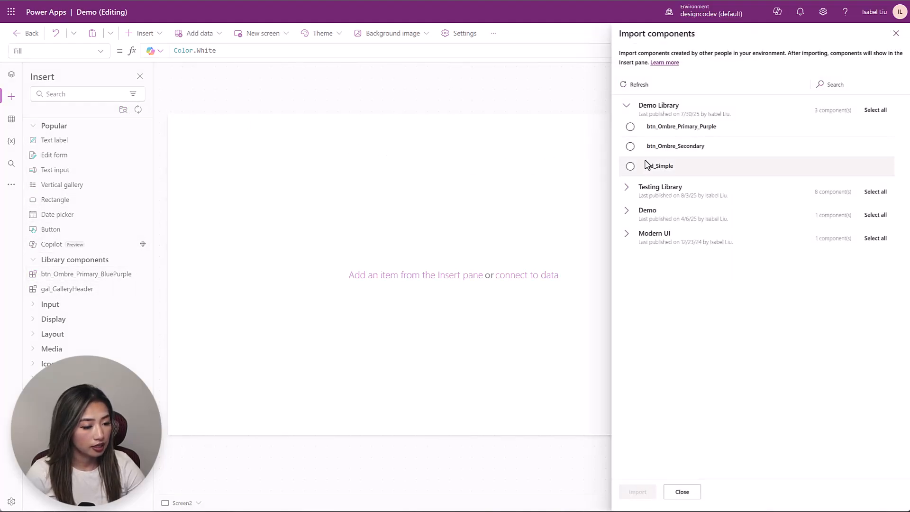
click(630, 167)
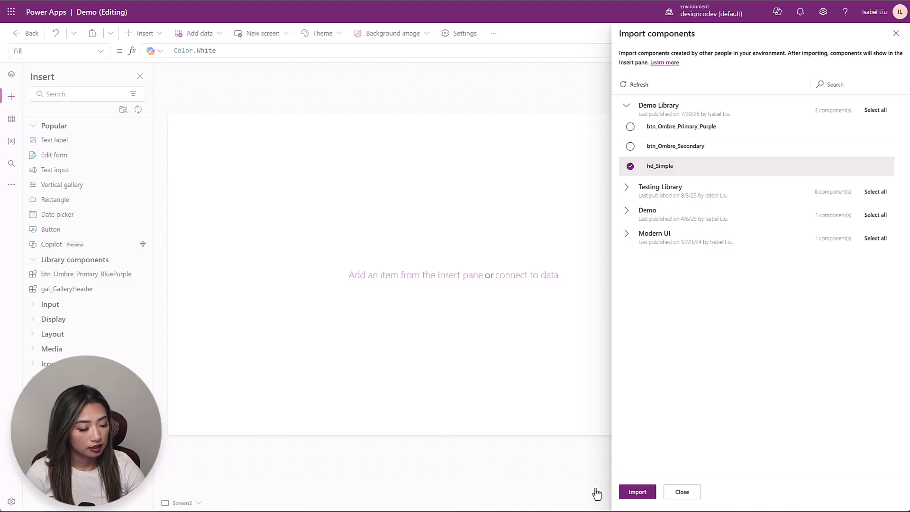
click(634, 499)
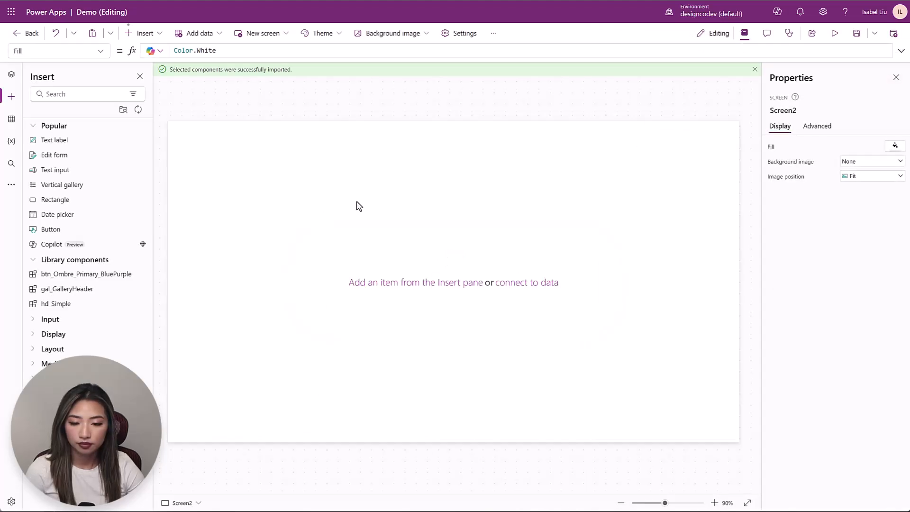
click(69, 310)
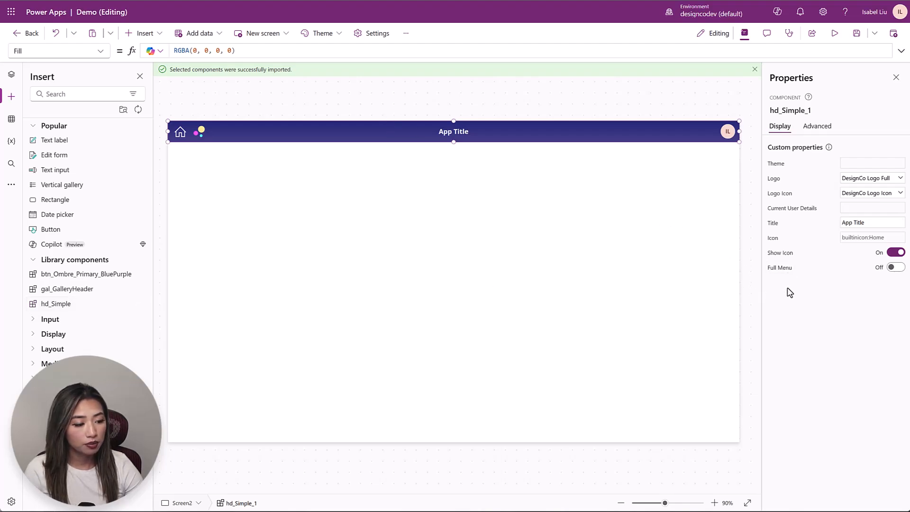
- Insert a text label on Screen2 and set its Text to Screen2.Size
click(151, 34)
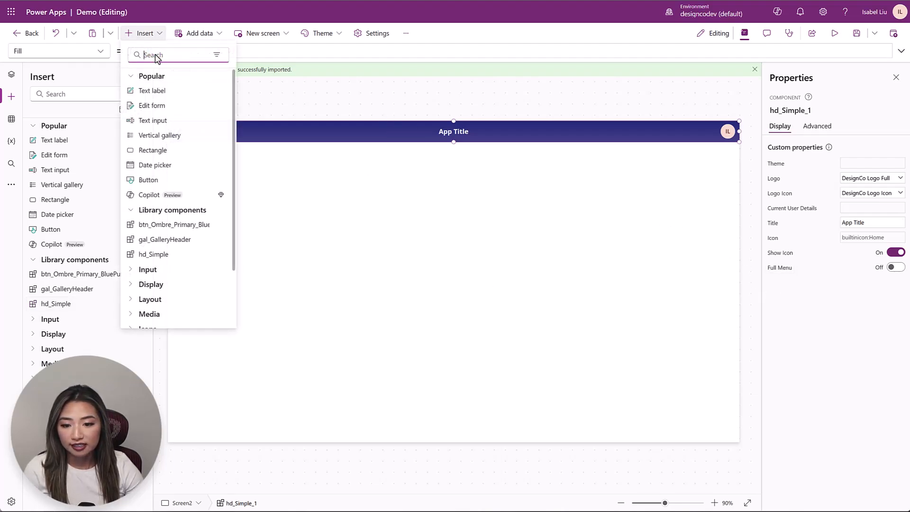
click(160, 94)
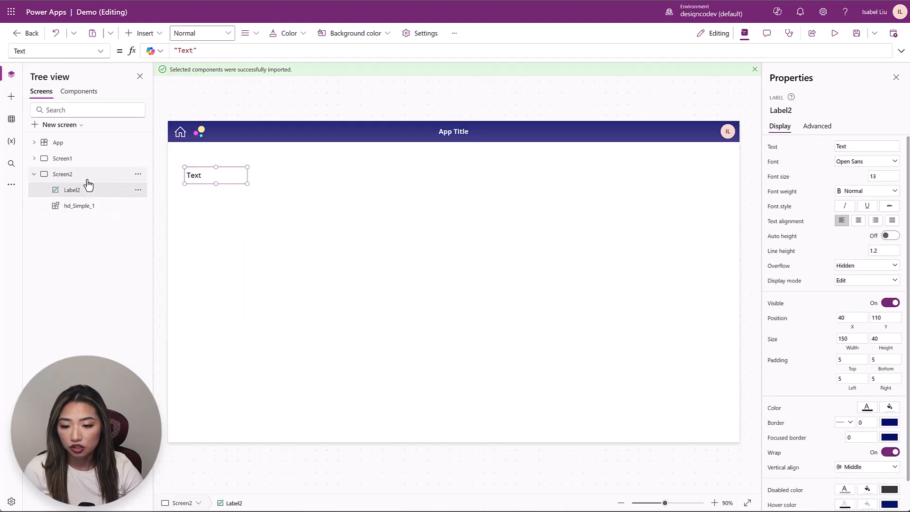
key(BackSpace)
key(BackSpace)
key(BackSpace)
key(BackSpace)
key(BackSpace)
key(BackSpace)
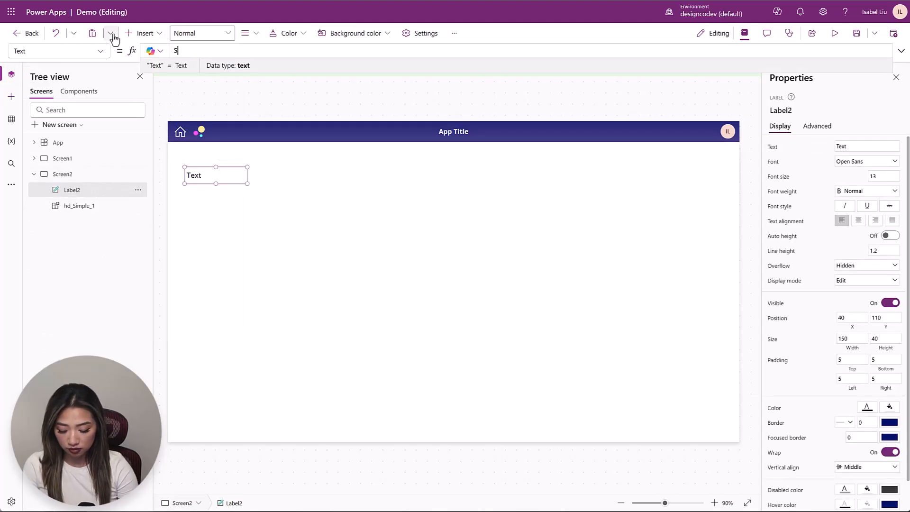
text(Screen2.)
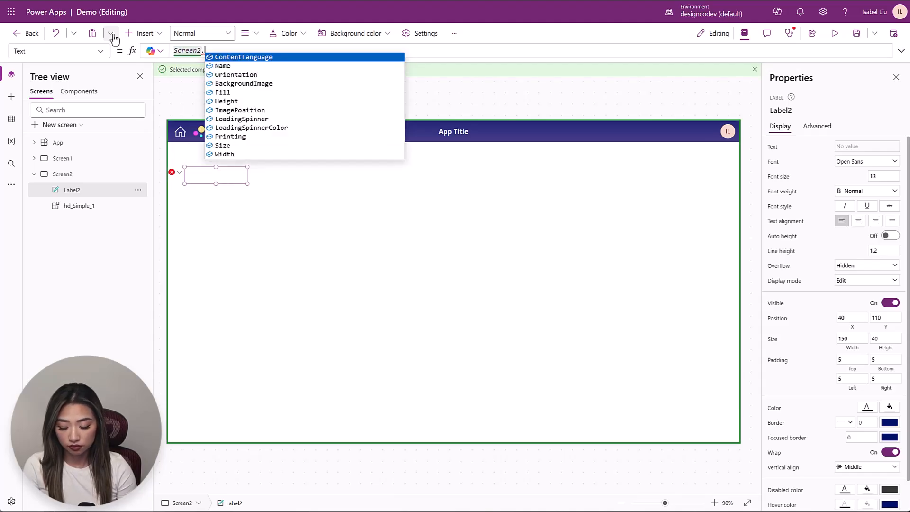
text(Se)
key(Tab)
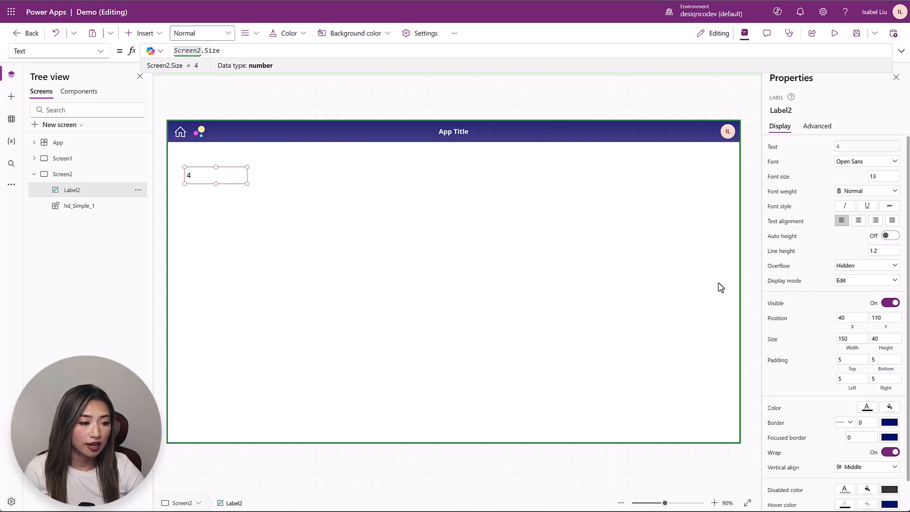
- Set the header instance's FullMenu property to If(Screen2.Size > 1,true, false)
click(90, 207)
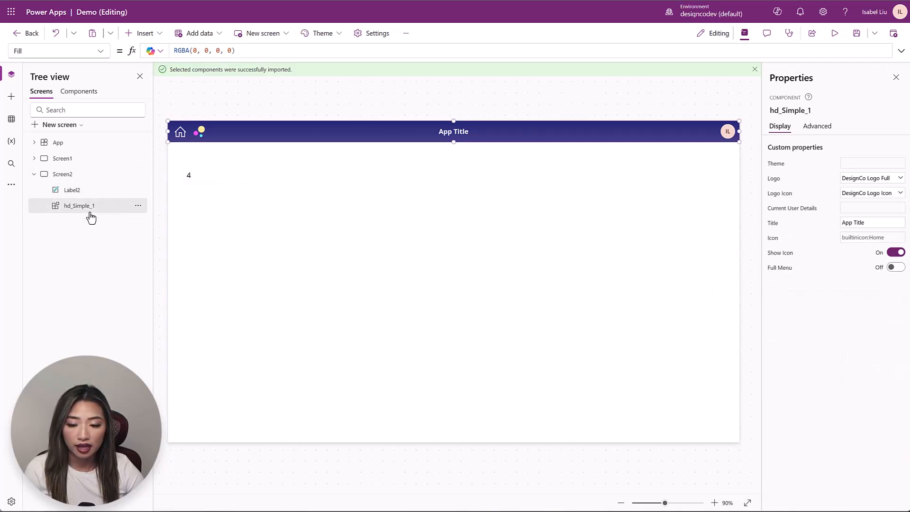
click(787, 269)
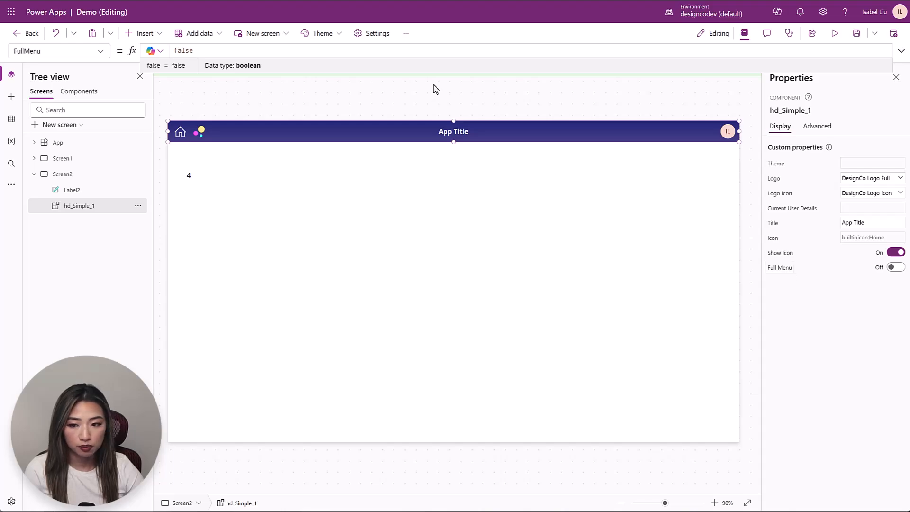
key(Home)
text(If()
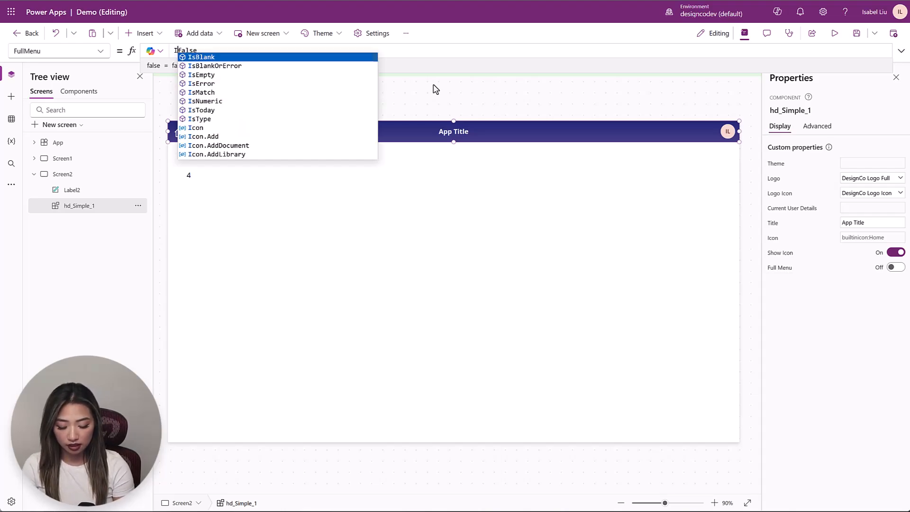
key(Left)
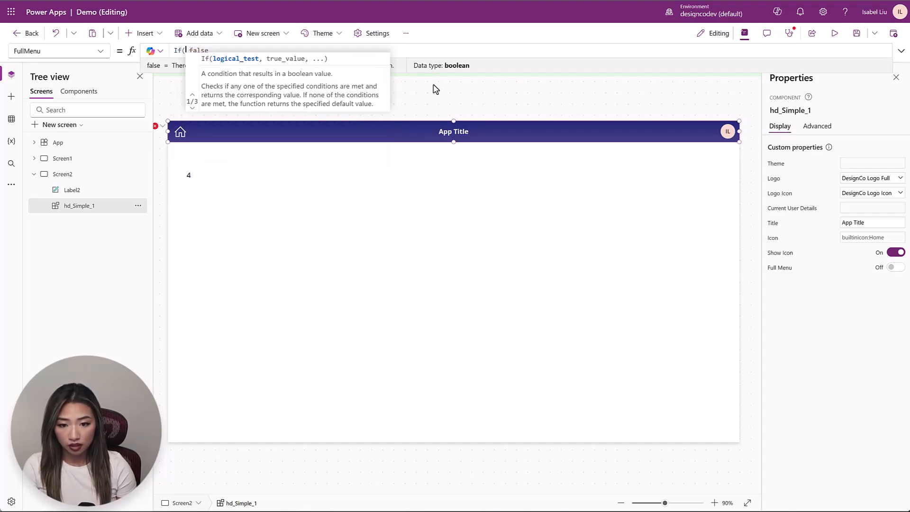
text(Scr)
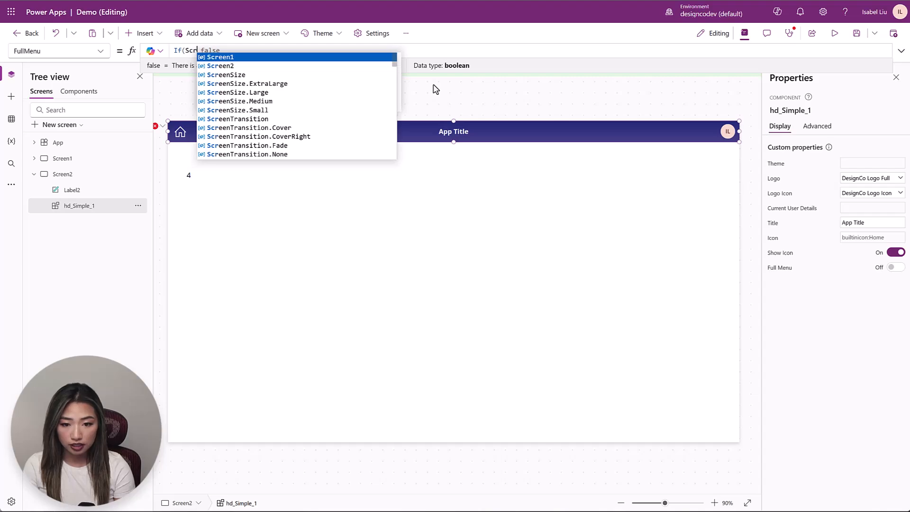
text(een2.Size )
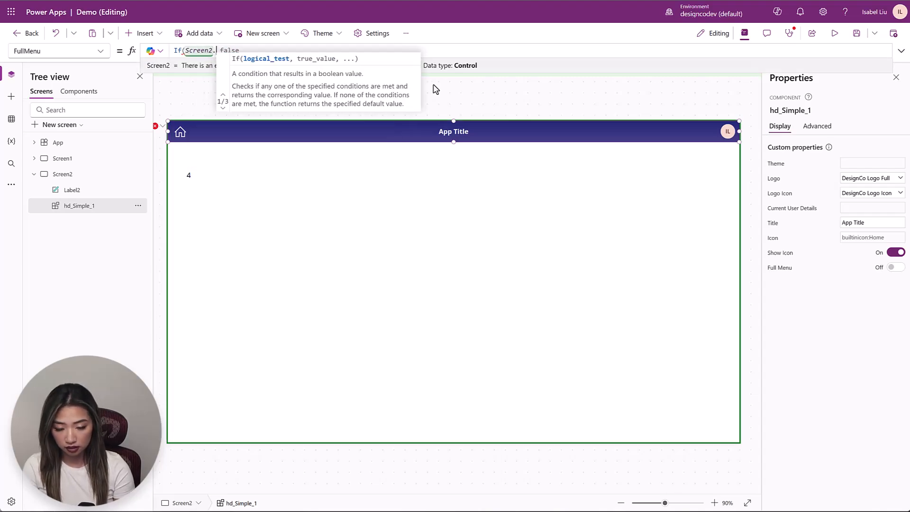
text(>)
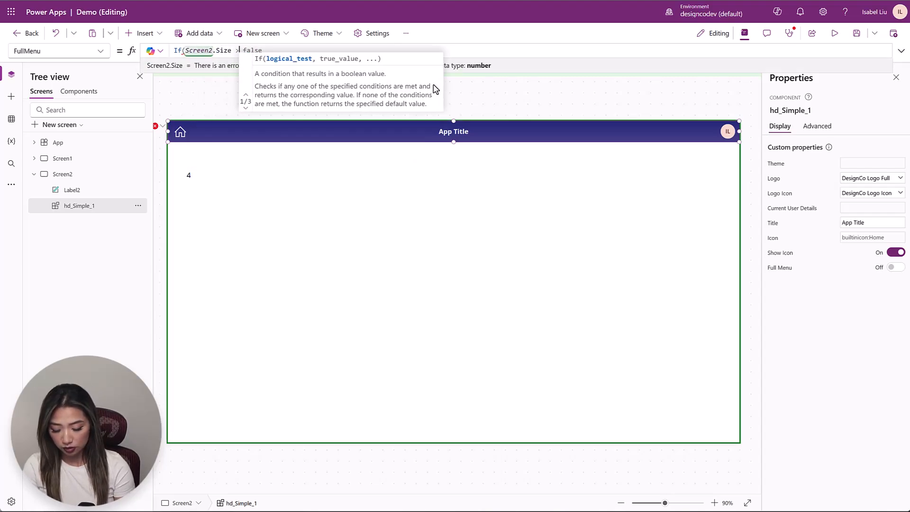
text( 1, )
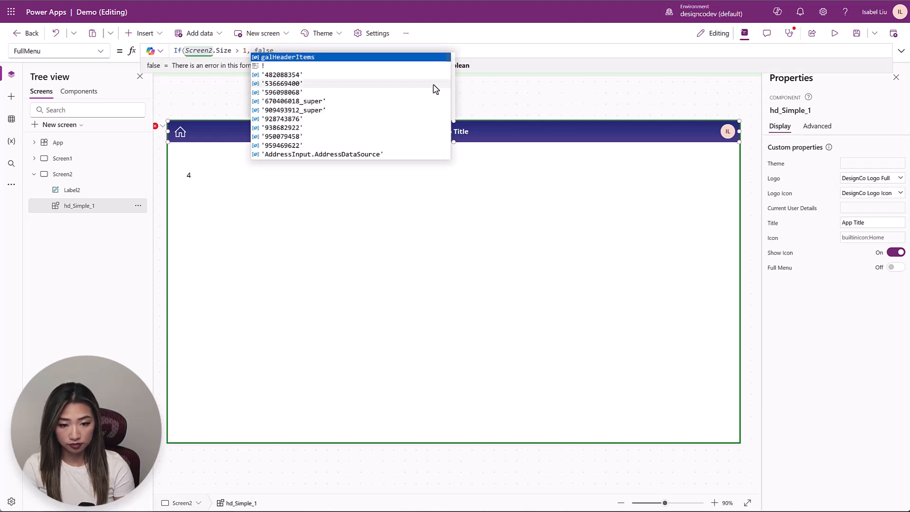
text(true, )
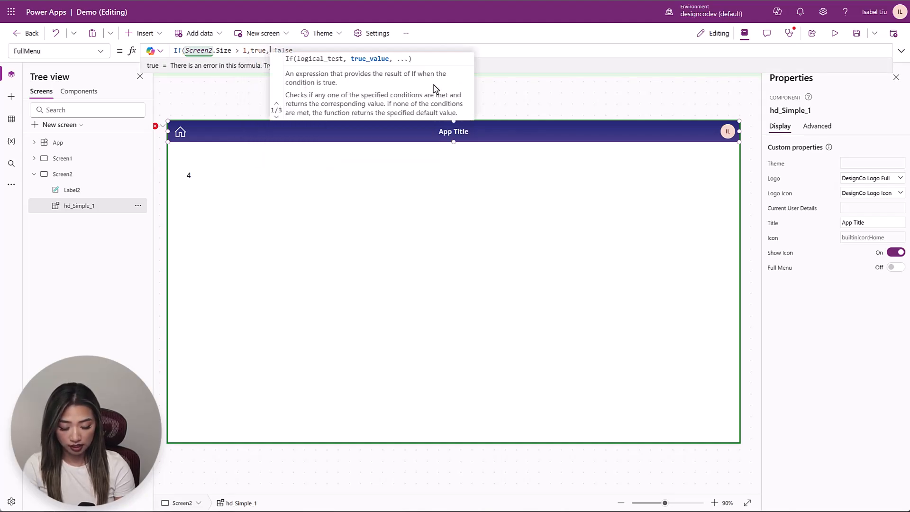
text(false)
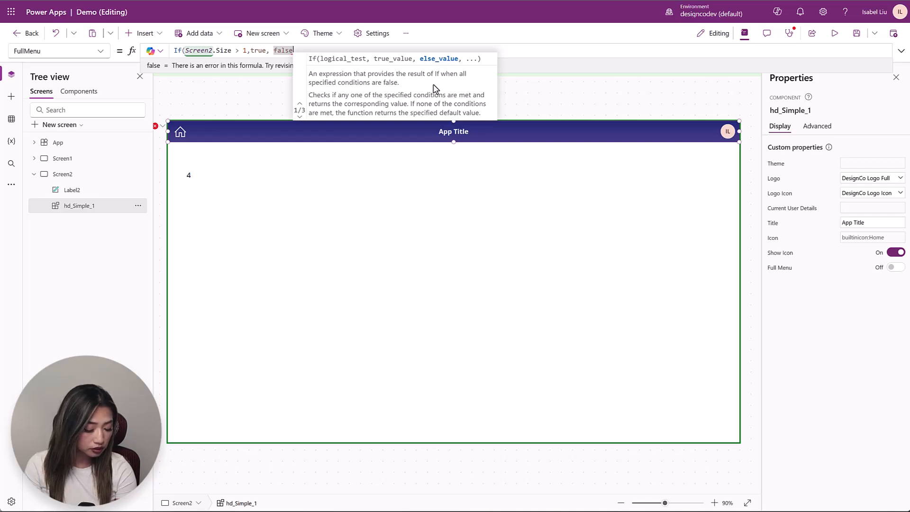
text())
- Preview Screen2 at a phone size and close the preview
click(835, 33)
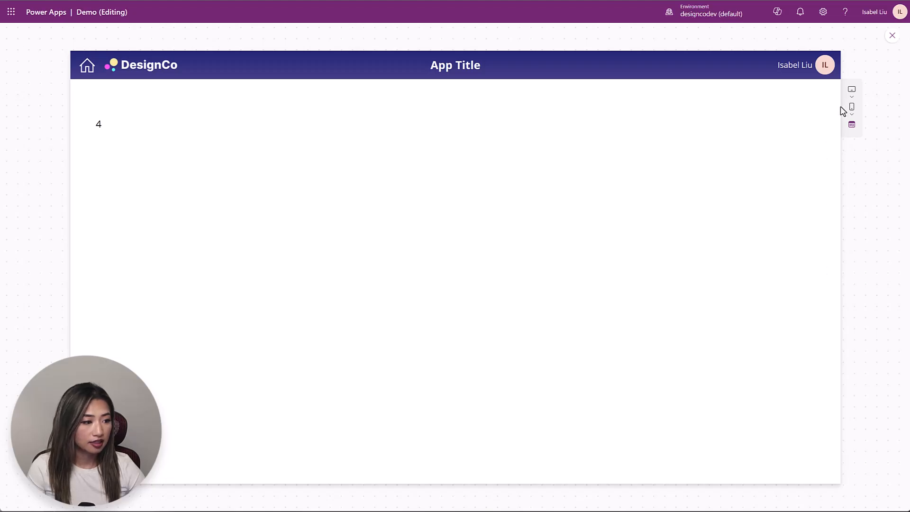
click(852, 115)
click(805, 179)
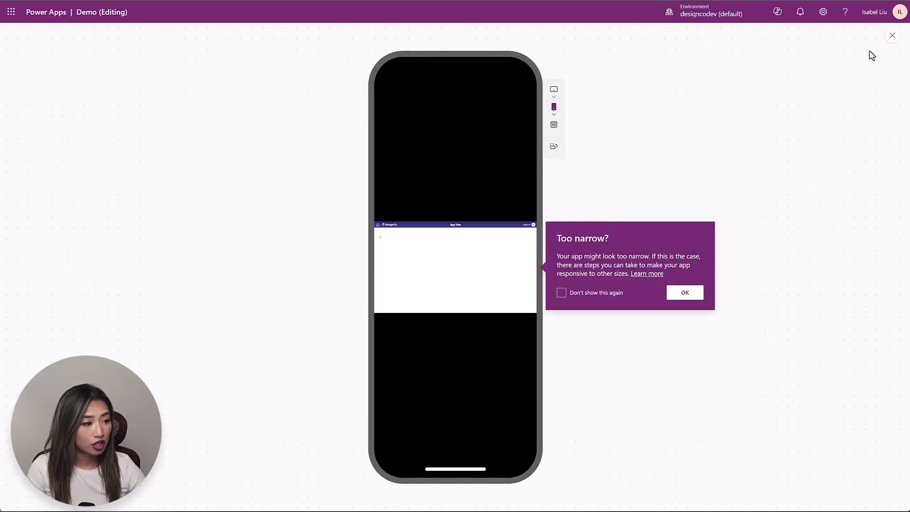
click(892, 36)
- Turn off Scale to fit in the app's display settings and check Screen2 in the phone preview
click(469, 34)
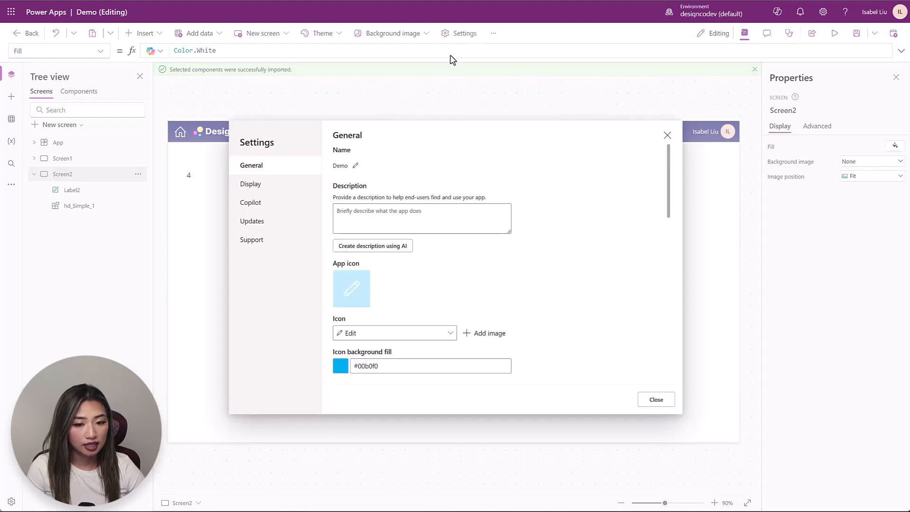
click(281, 190)
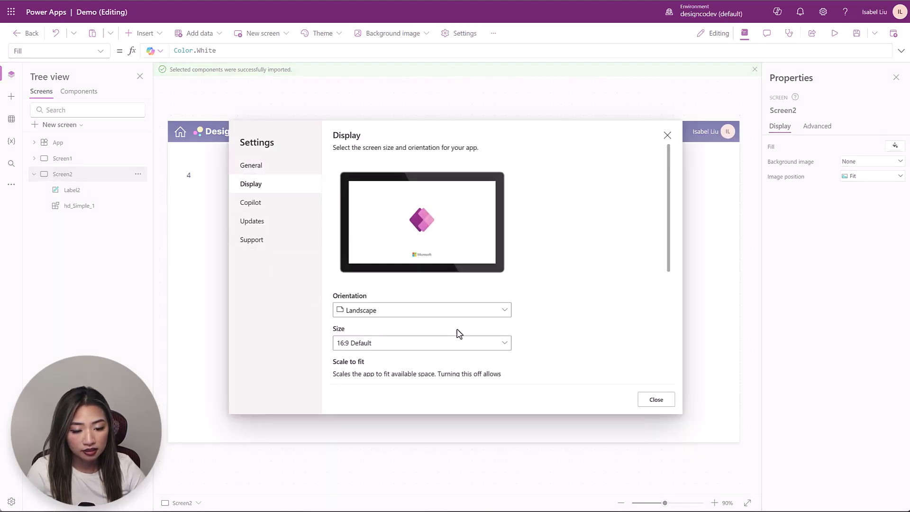
scroll(475, 333, down, 2)
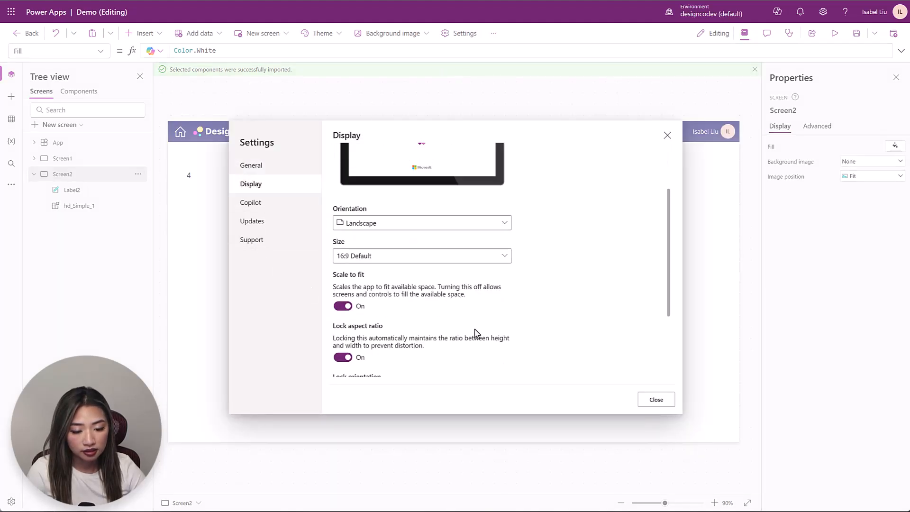
click(341, 302)
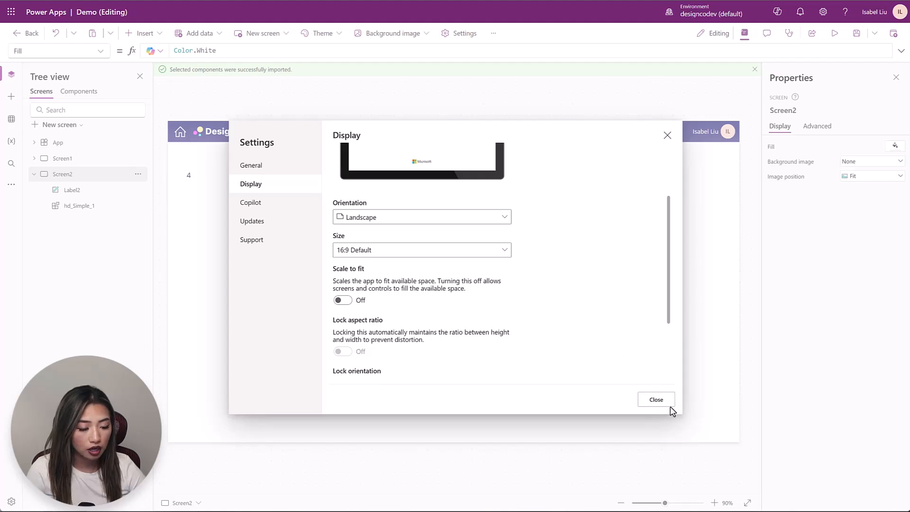
click(656, 401)
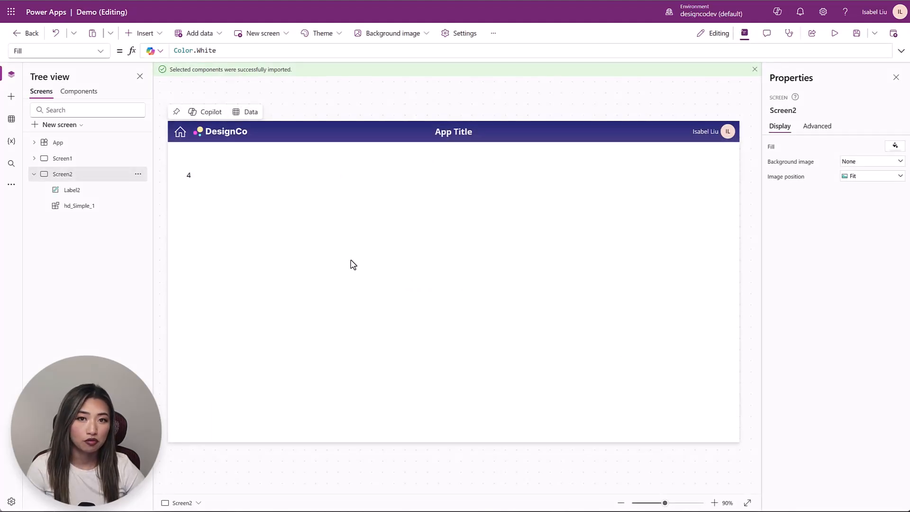
click(834, 33)
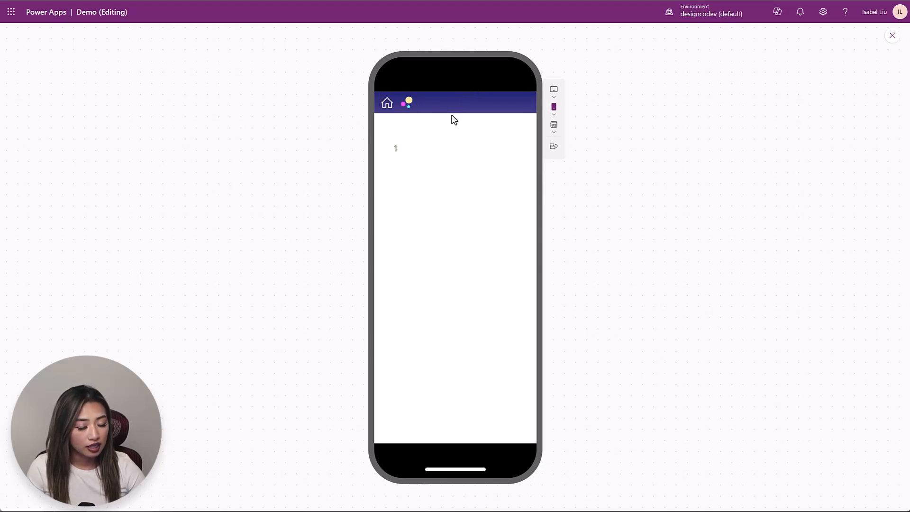
click(891, 37)
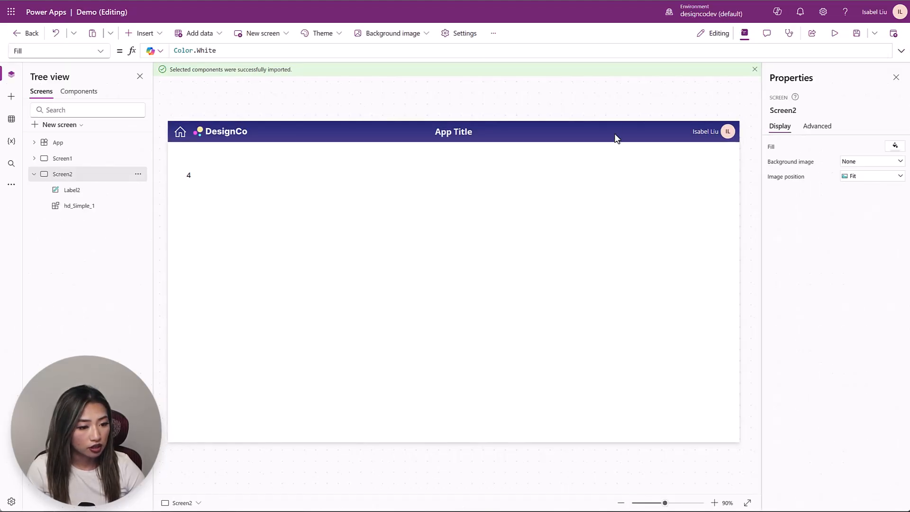
- Set the header instance's Width property to Parent.Width
click(602, 133)
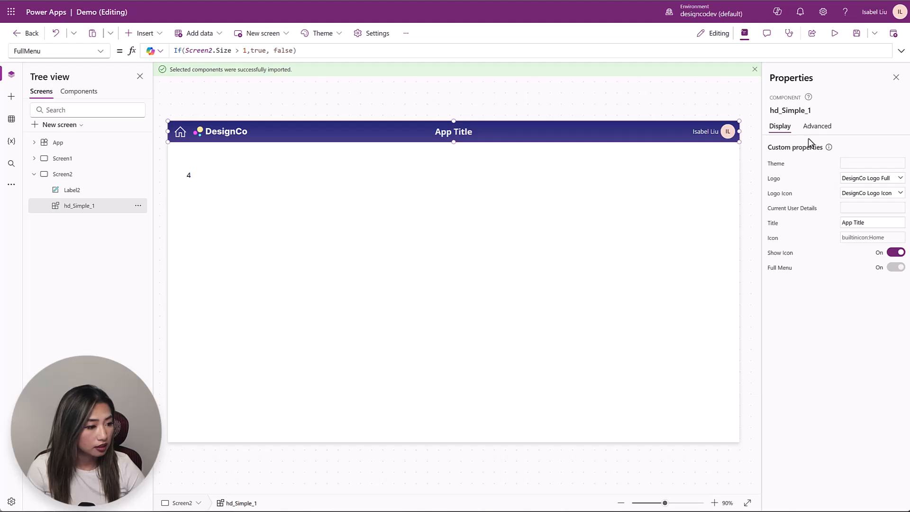
click(827, 127)
text(wi)
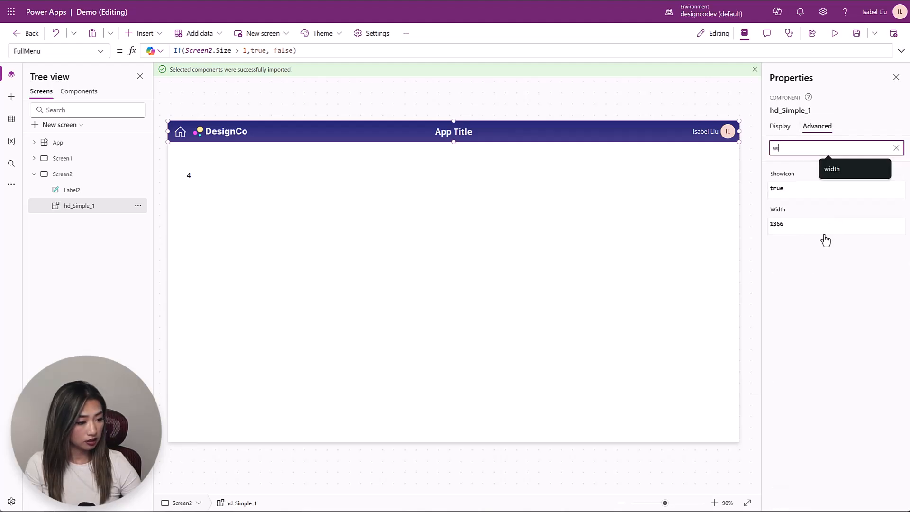
click(824, 228)
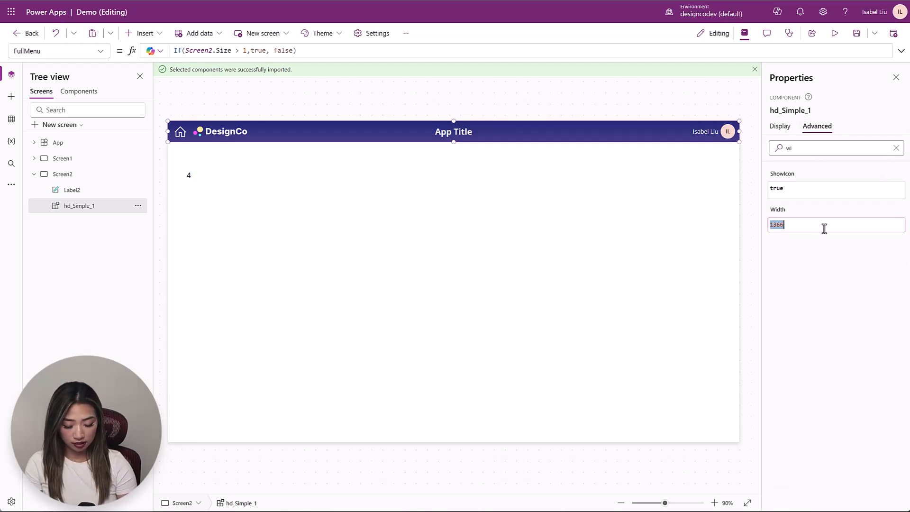
text(p)
key(Tab)
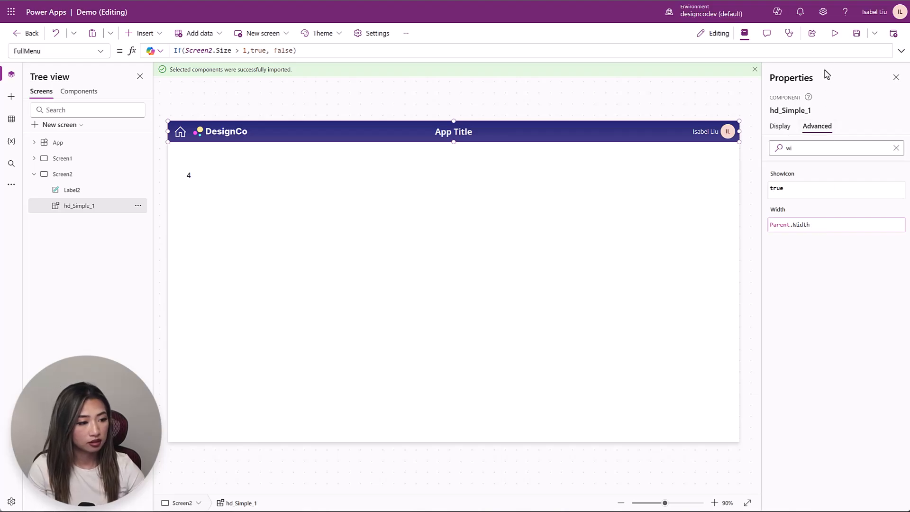
- Preview Screen2 at phone size, test the header's home icon, and switch the preview to the Apple iPad Air 2020 tablet
click(835, 33)
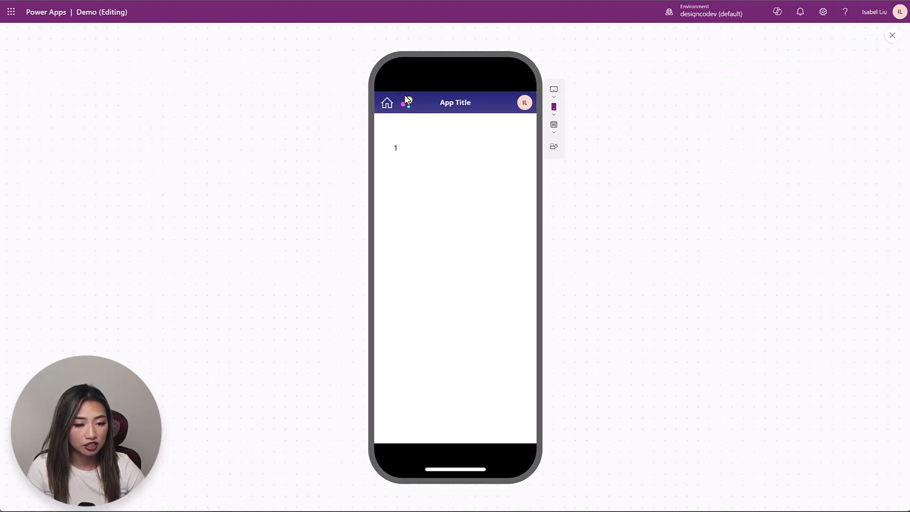
click(387, 104)
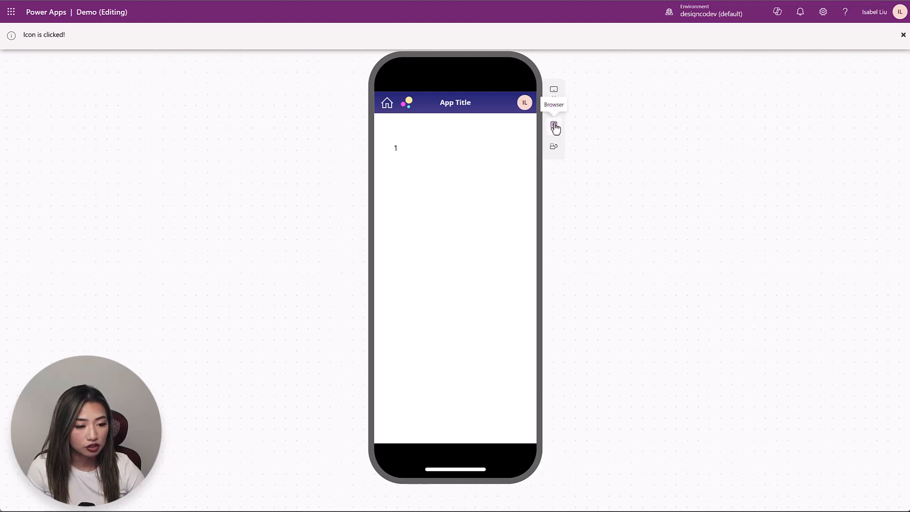
click(556, 104)
click(601, 142)
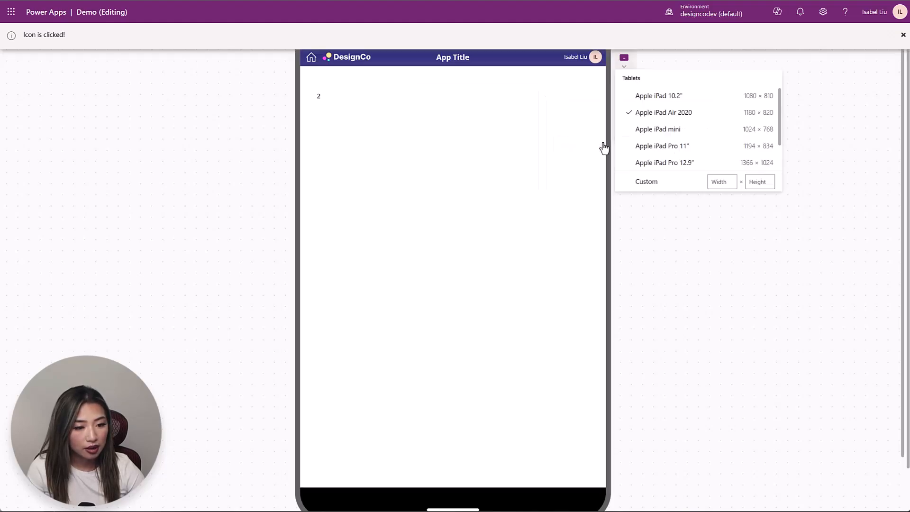